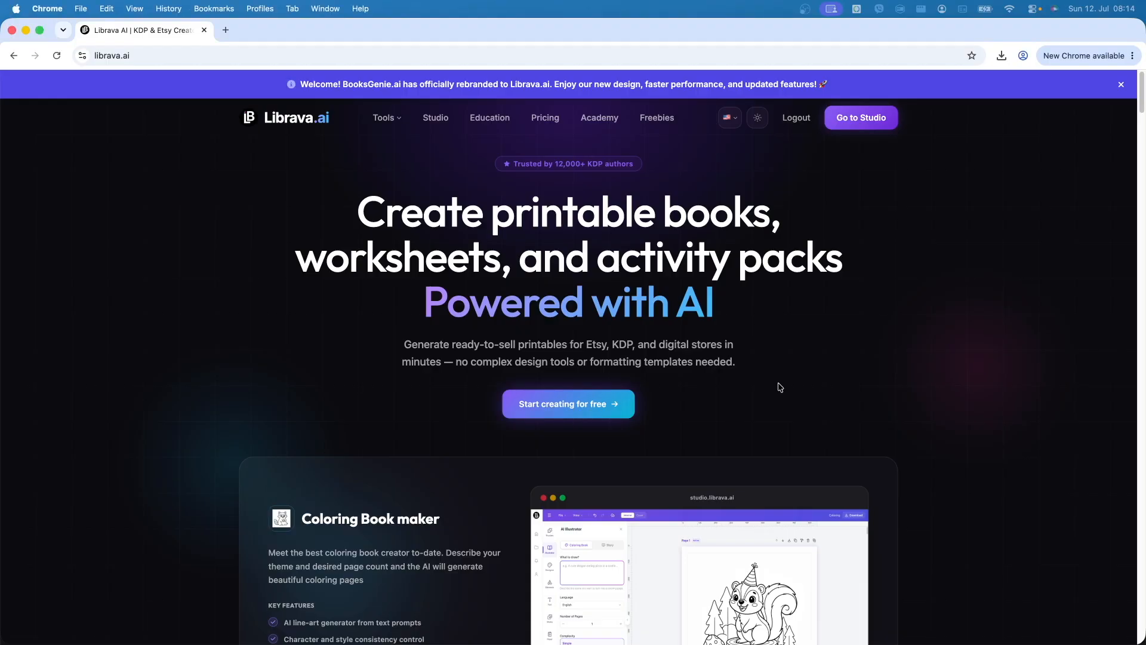
- Go from the Librava.ai website to the Studio dashboard via Go to Studio
click(863, 127)
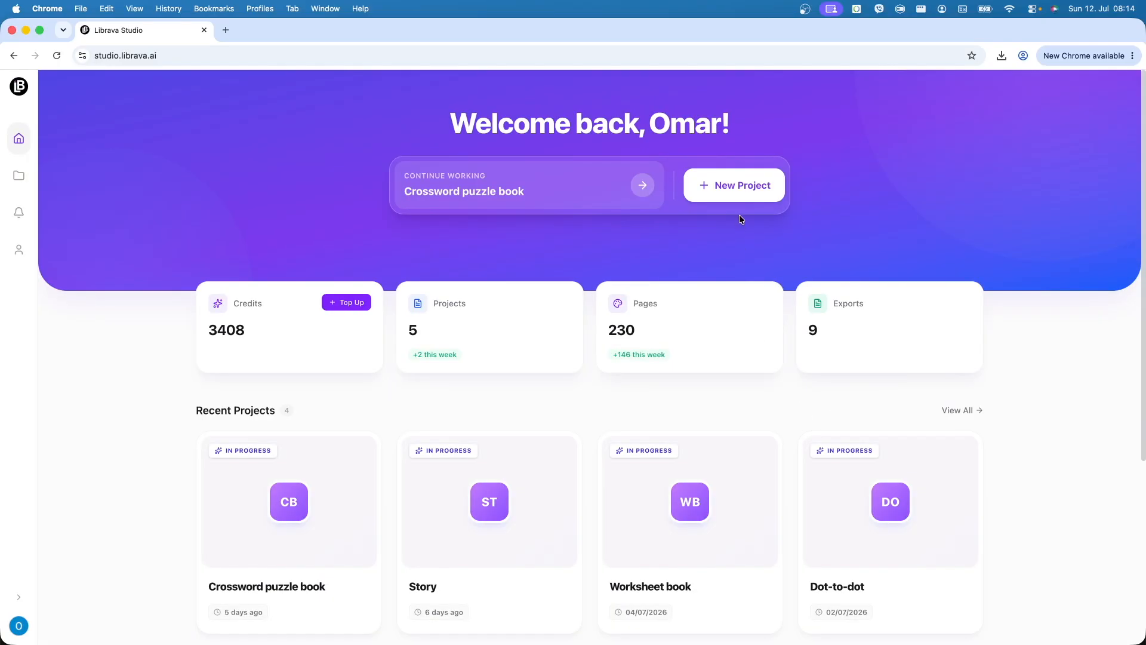
- Start a new project and browse the KDP Book presets: Custom, 6×9, 8.5×11 and 8.5×8.5
click(747, 197)
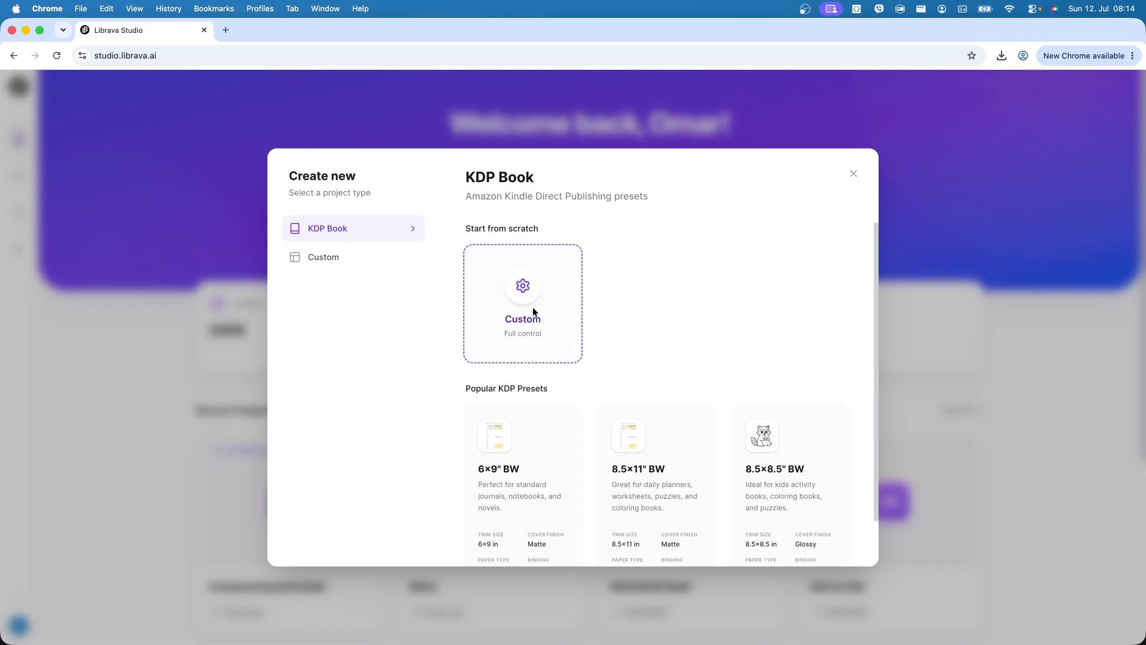
scroll(715, 518, down, 2)
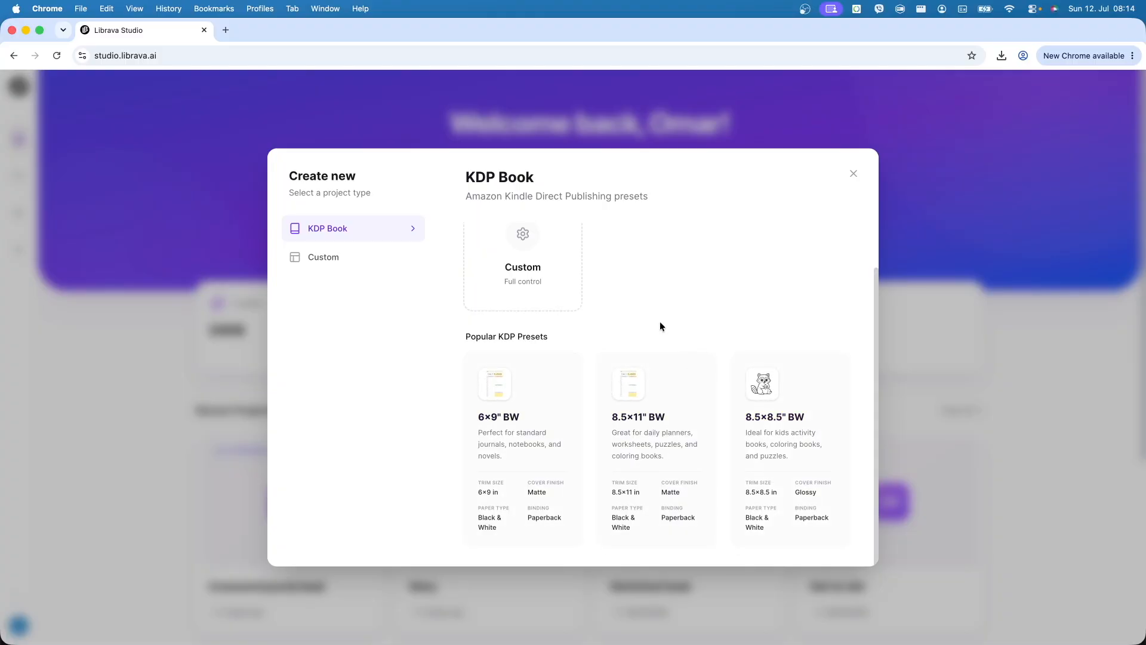
scroll(660, 323, up, 2)
- Start a Custom KDP book titled 'Story book'
click(535, 315)
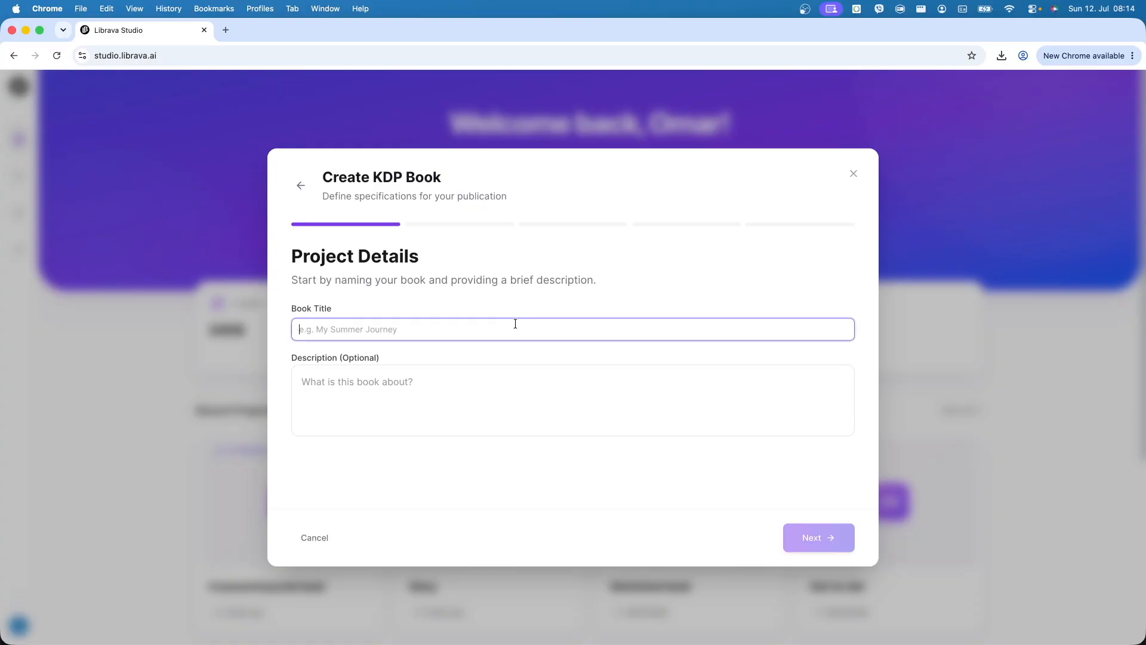
text(Story book)
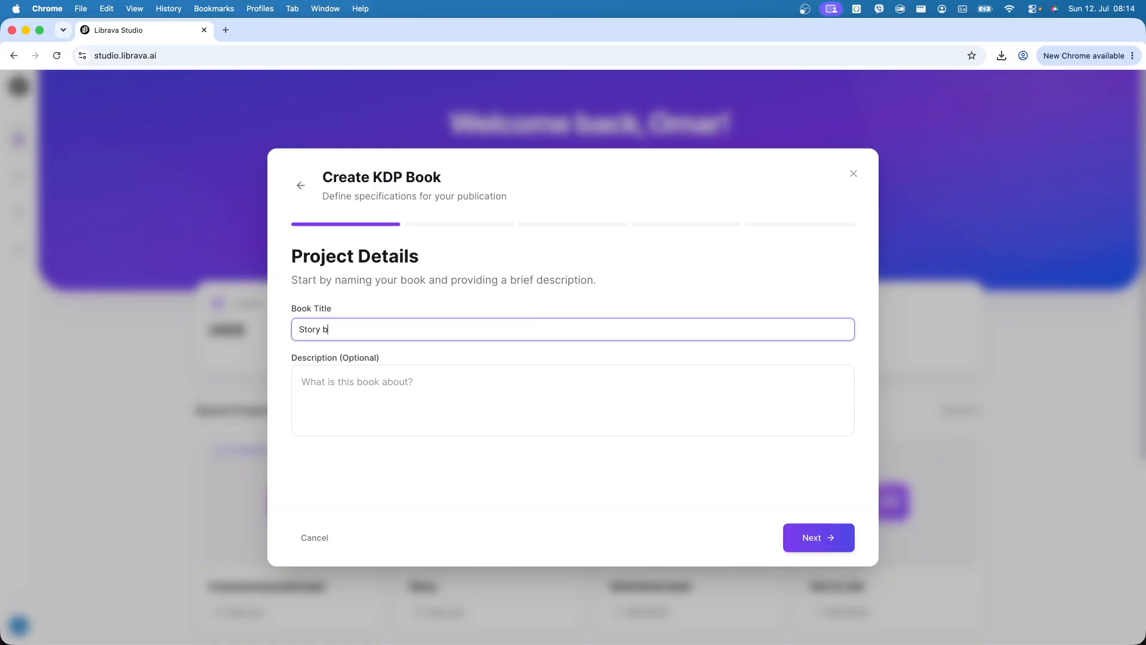
click(830, 535)
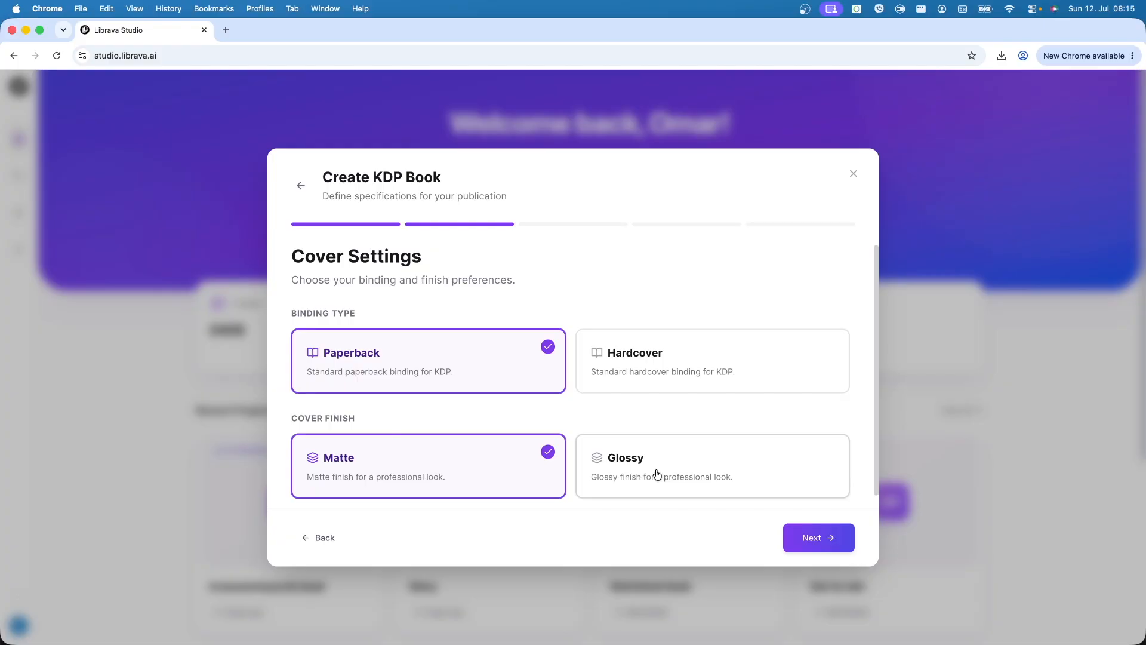
- Keep the paperback matte cover and choose the 8.5" x 8.5" trim size
click(821, 535)
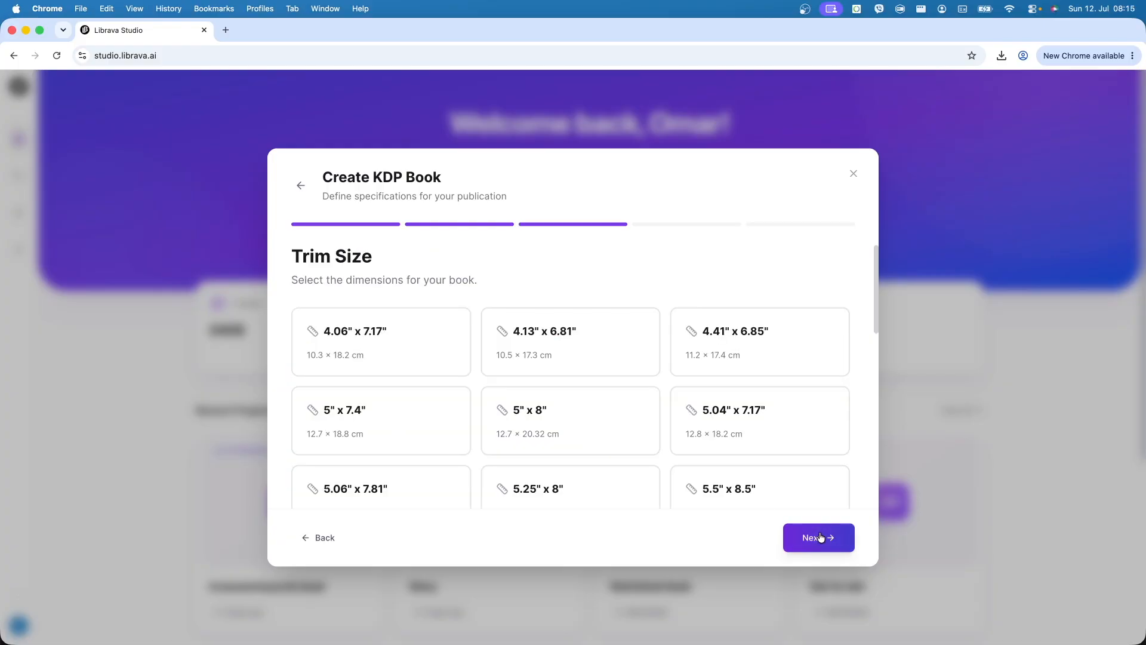
scroll(648, 453, down, 8)
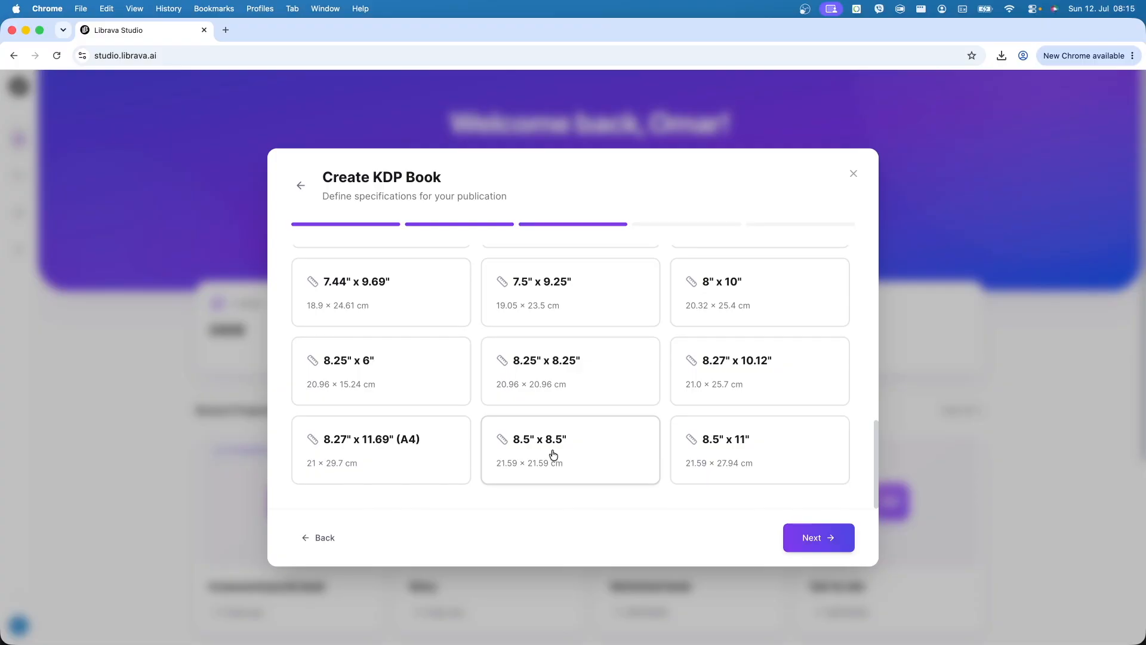
click(554, 455)
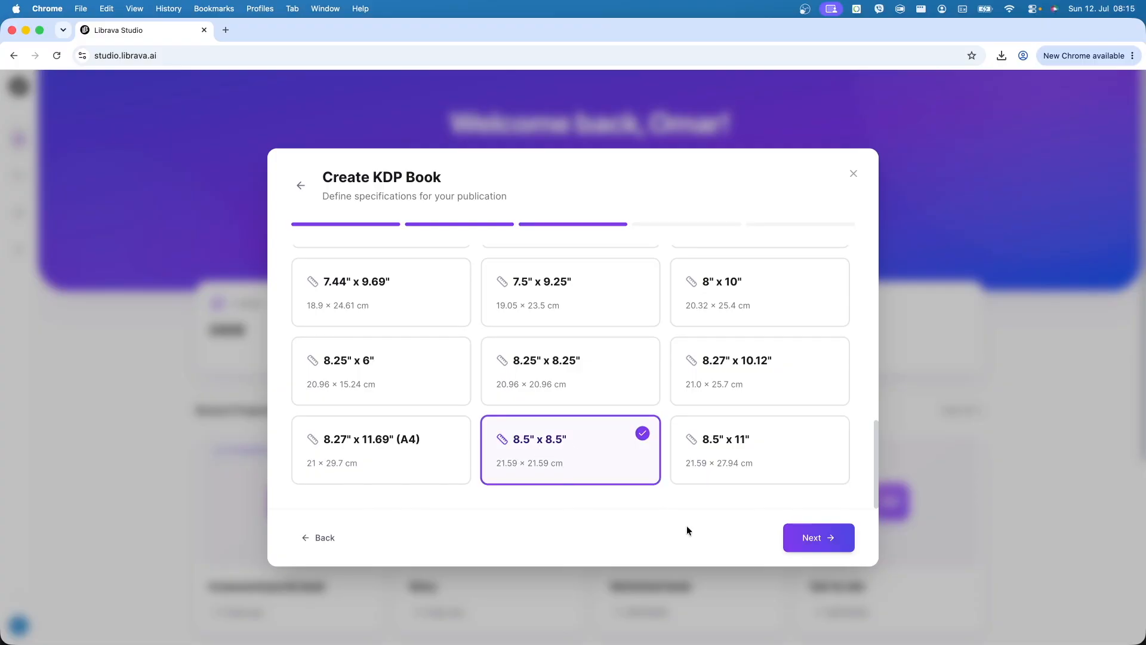
click(802, 539)
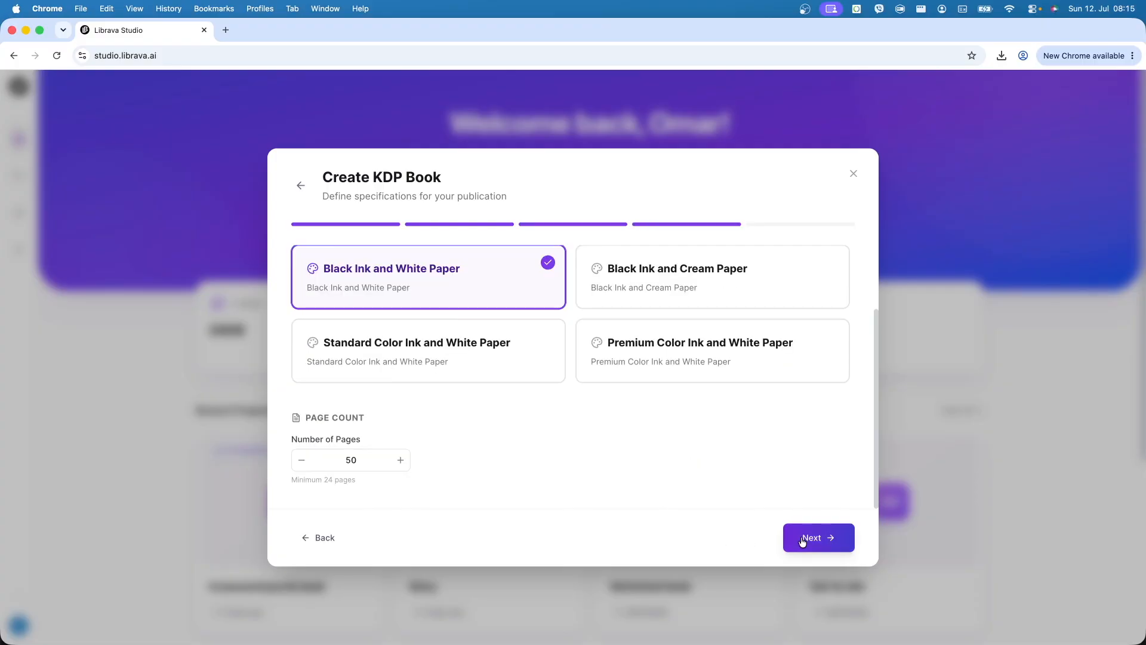
- Choose Standard Color Ink and White Paper and change the page count from 50 to 48
scroll(644, 471, up, 2)
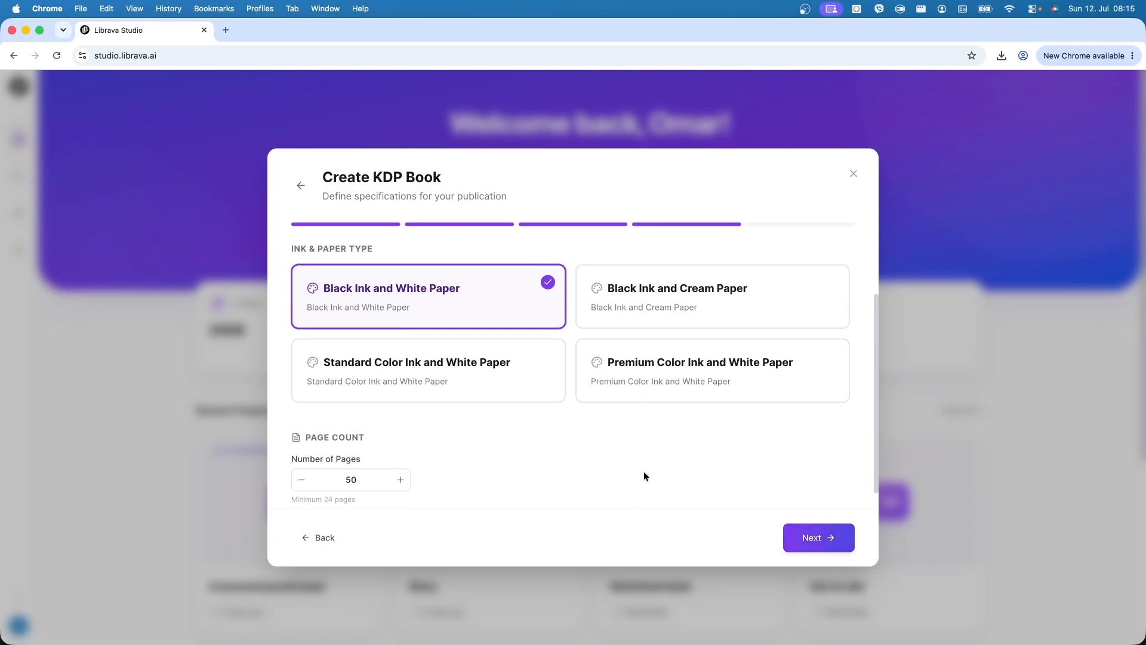
click(415, 382)
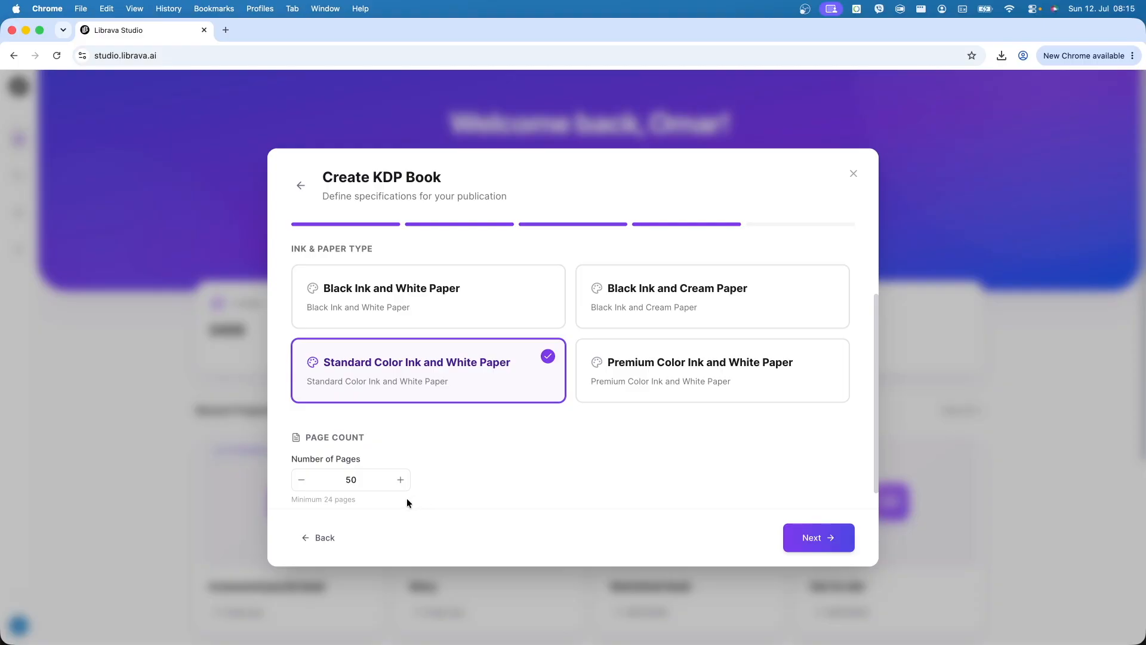
click(366, 479)
drag(366, 479, 313, 476)
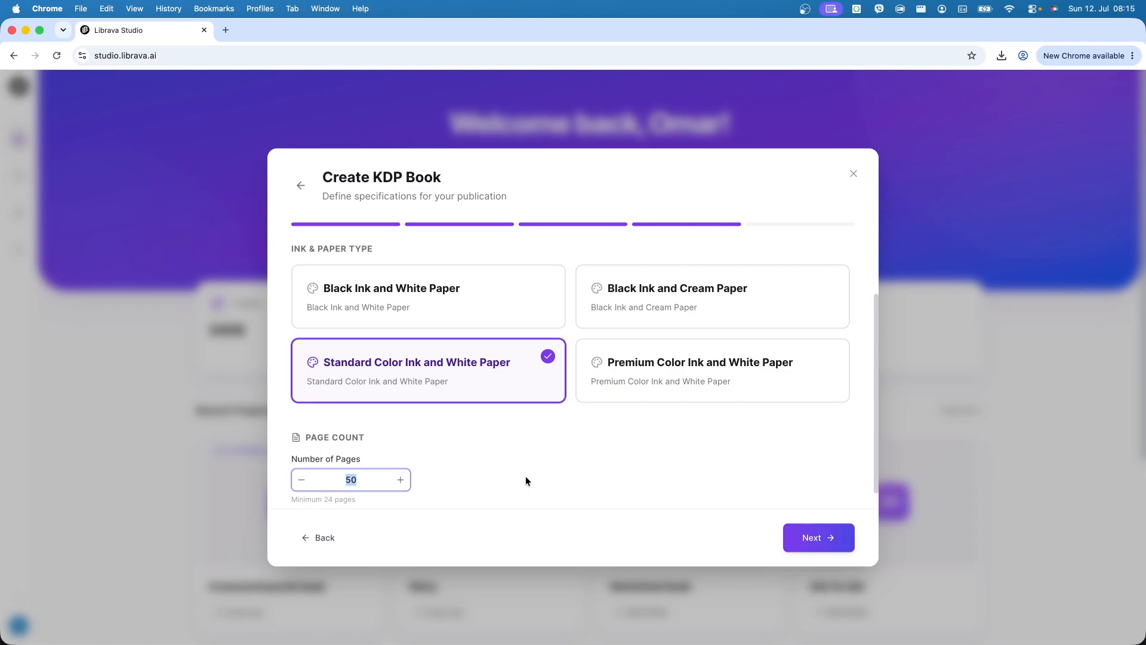
text(48)
double_click(363, 481)
click(805, 536)
- Review the Story book settings and create the project, opening it in the editor
click(805, 537)
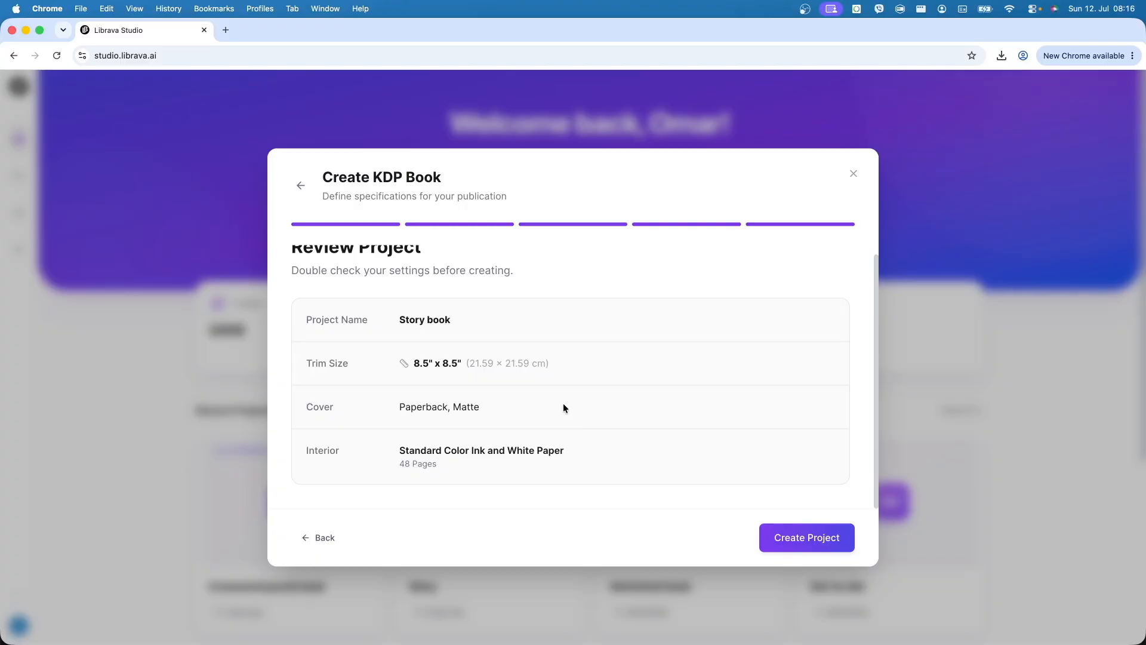
click(782, 535)
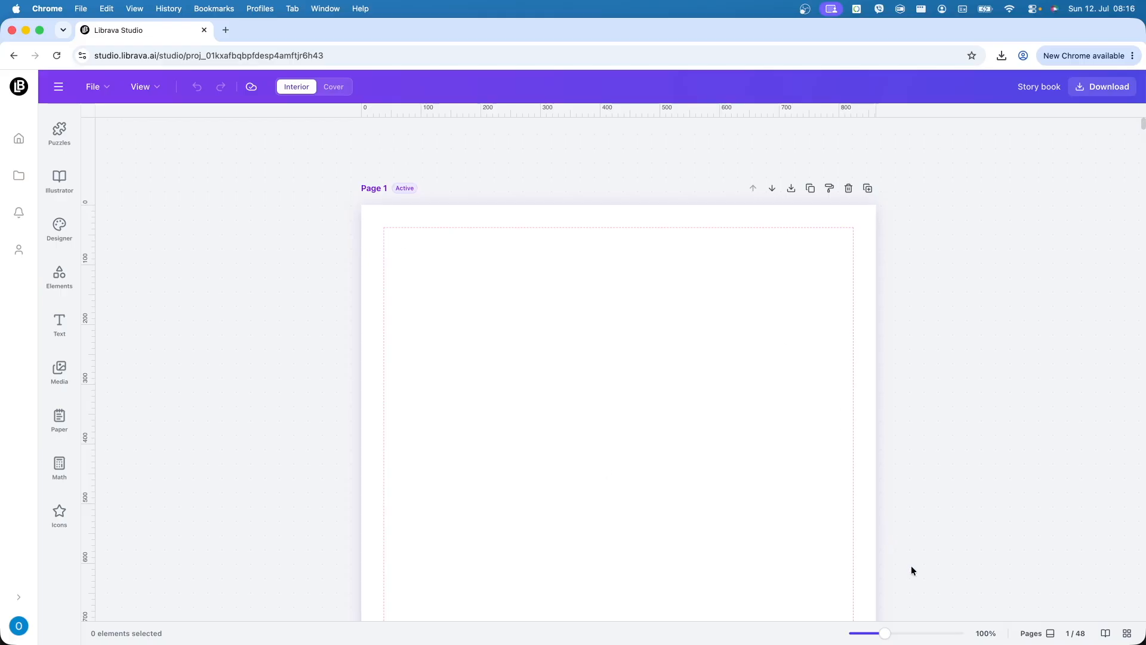
click(1049, 634)
click(645, 587)
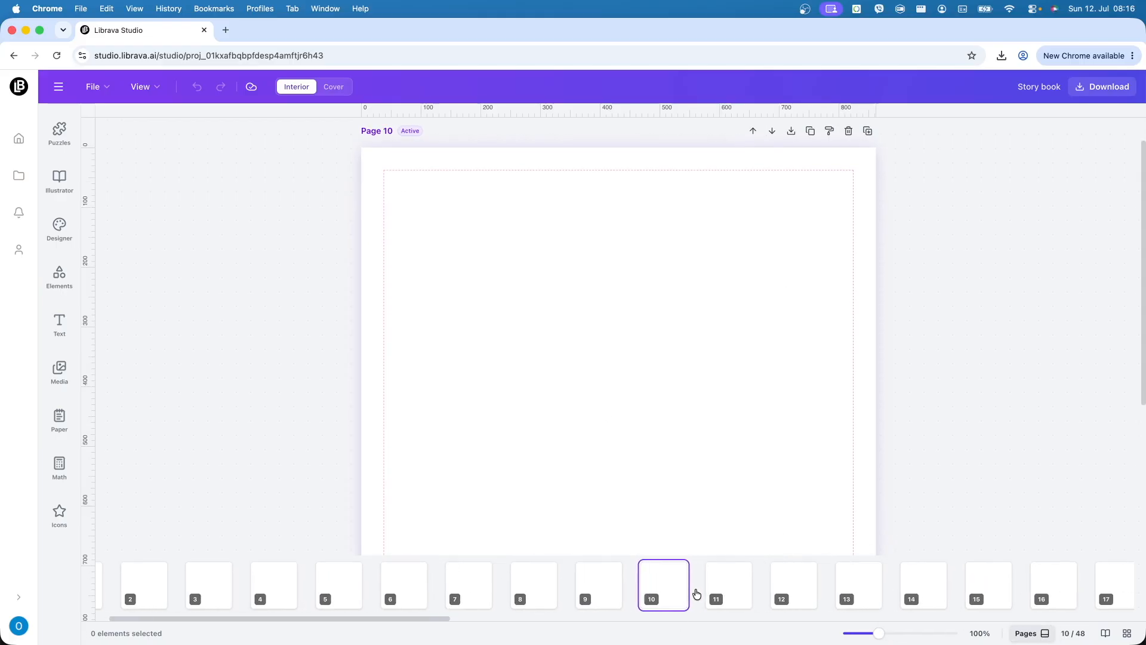
click(740, 593)
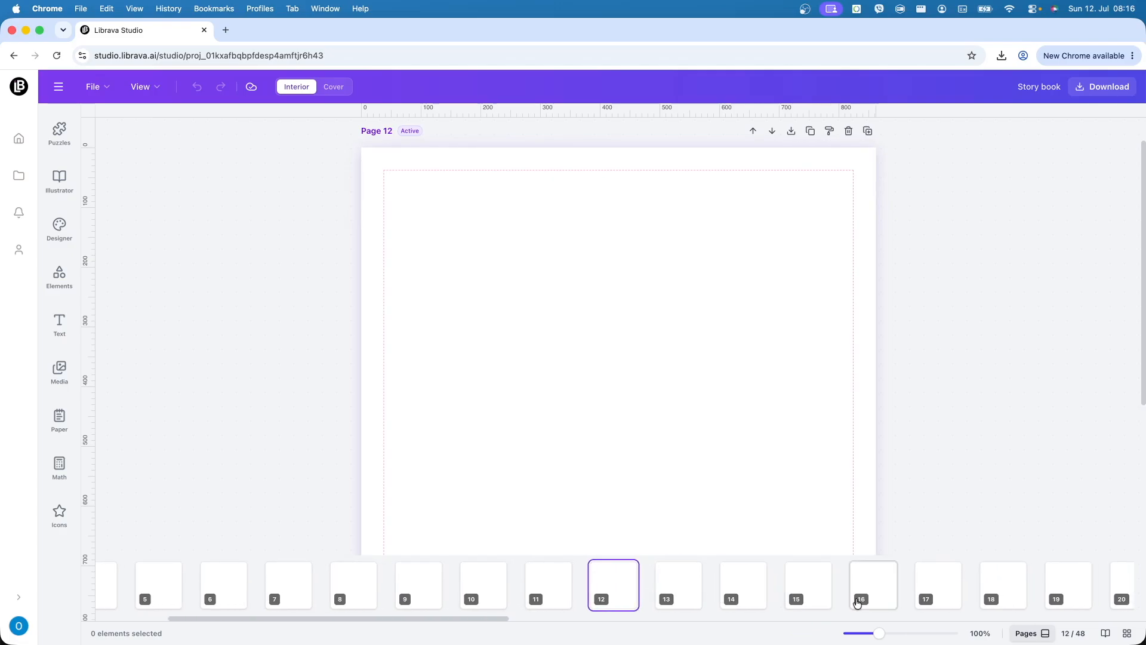
click(1021, 634)
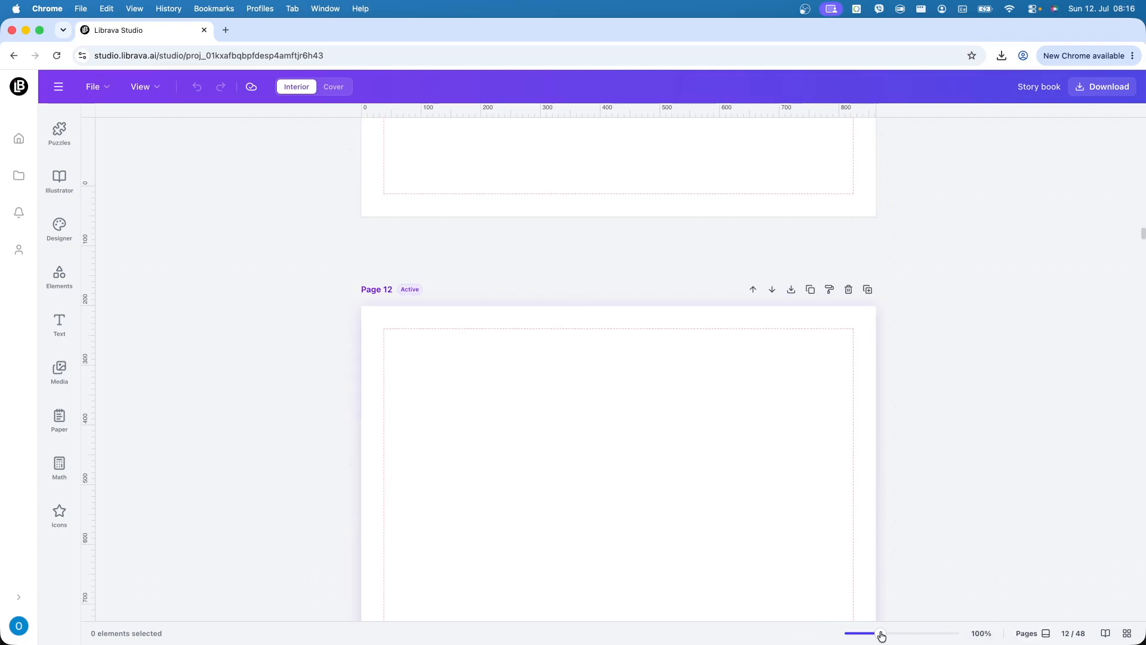
scroll(662, 411, up, 15)
scroll(661, 413, up, 15)
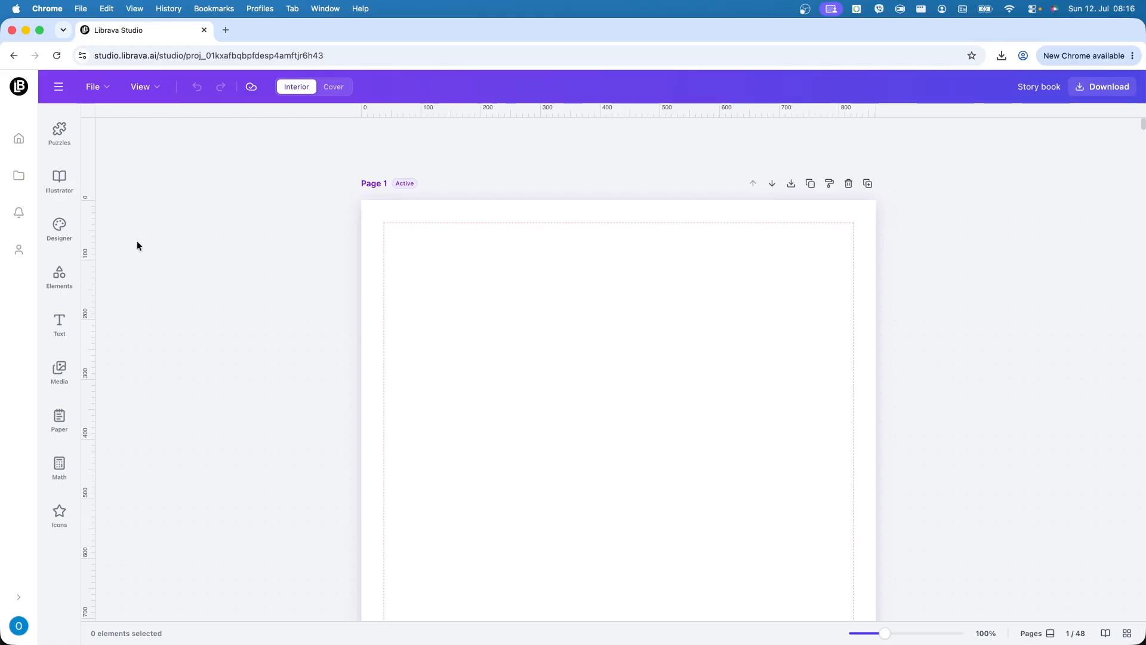
- In the AI Illustrator's Story mode, paste the cute-animal bedtime mindfulness plot
click(66, 182)
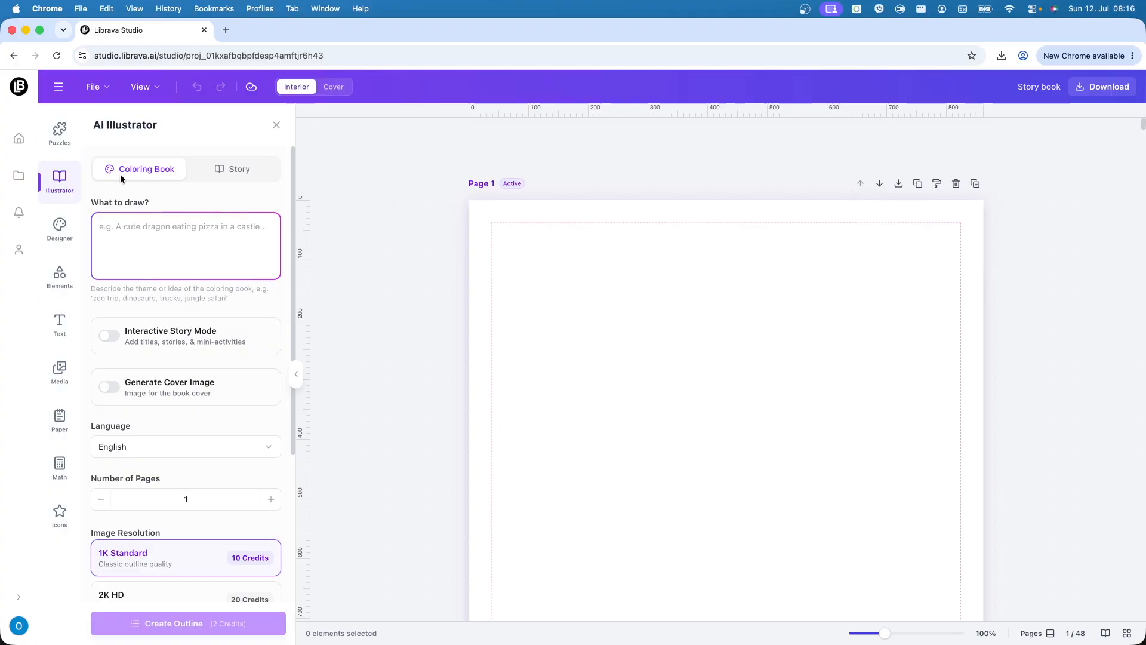
click(235, 170)
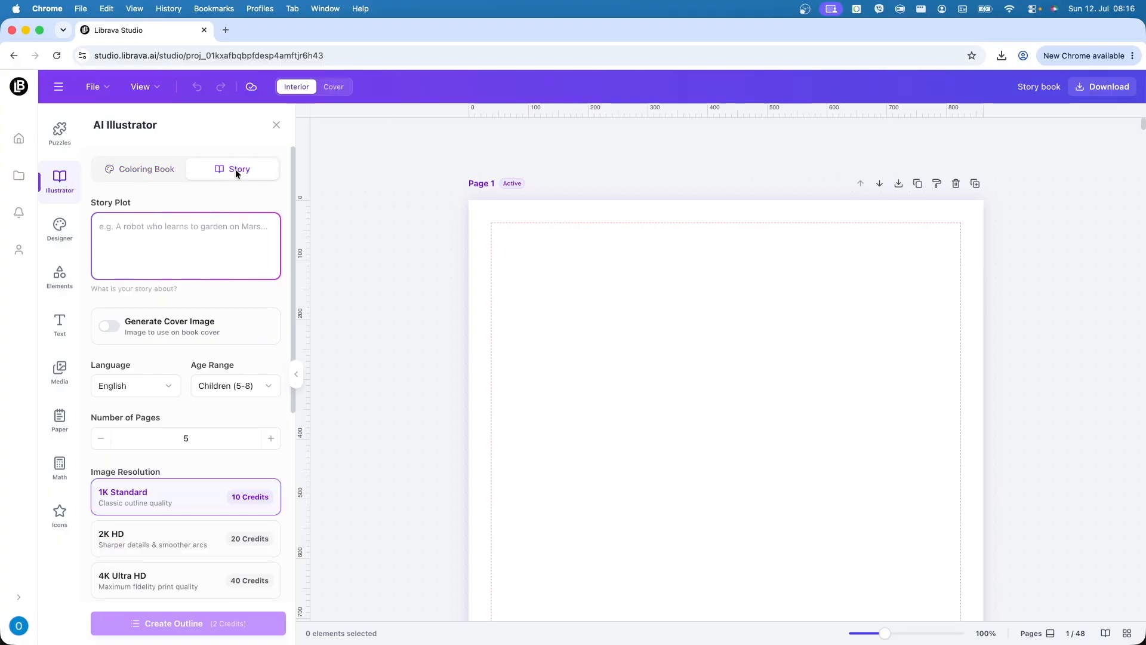
click(167, 240)
key(super+v)
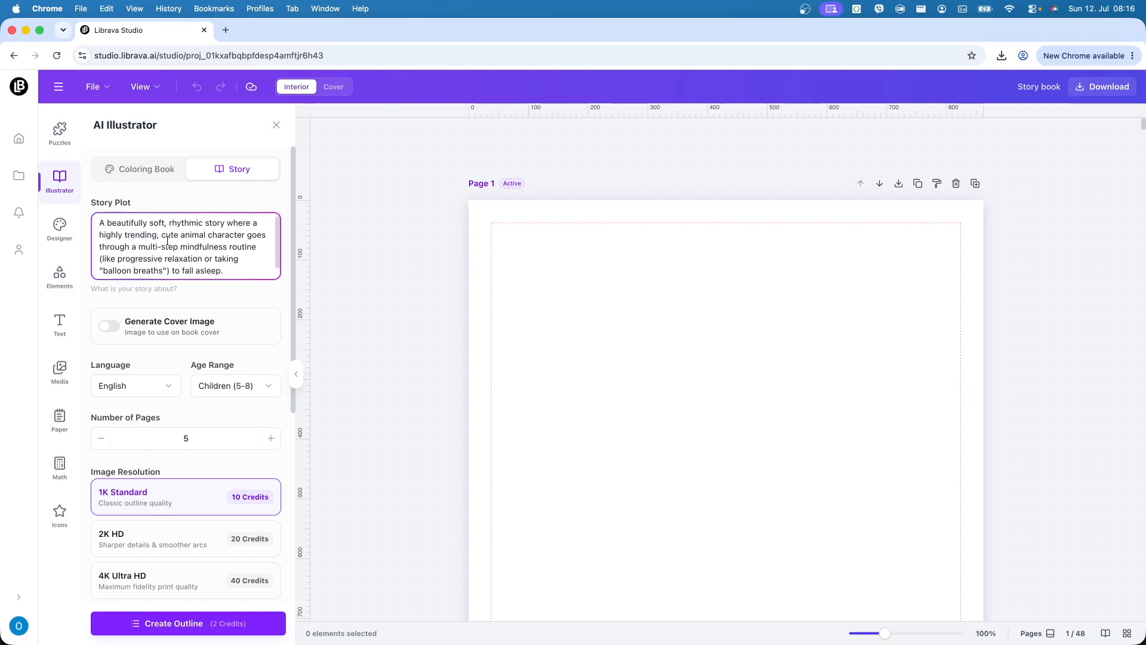
- Enable cover image generation for the story
scroll(222, 264, up, 1)
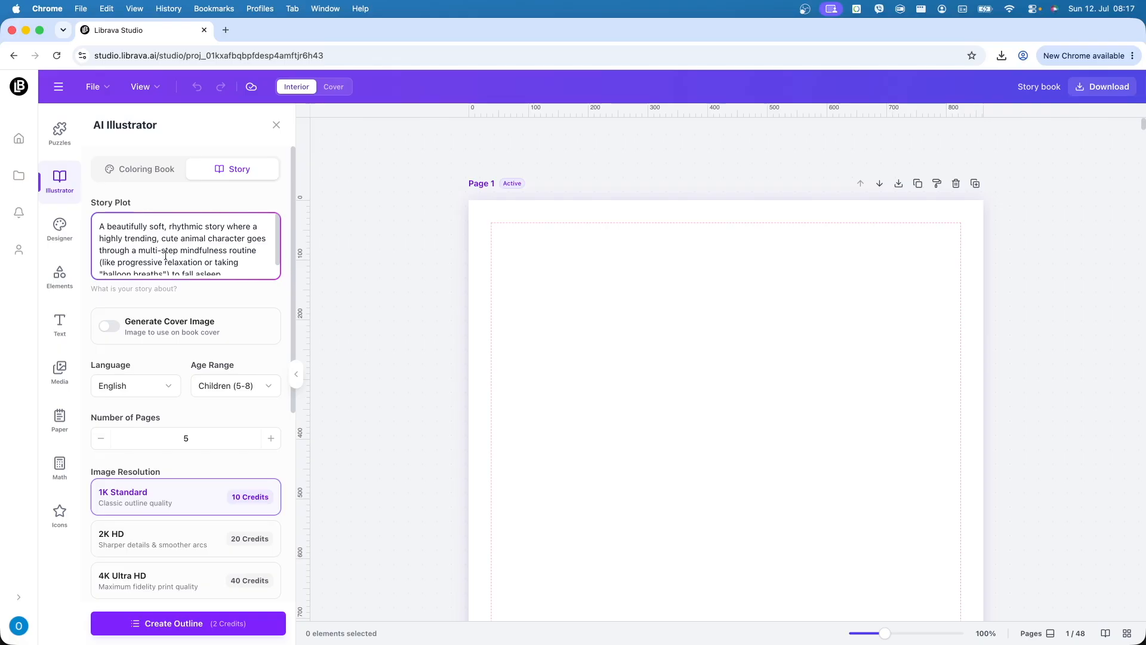
scroll(240, 254, down, 1)
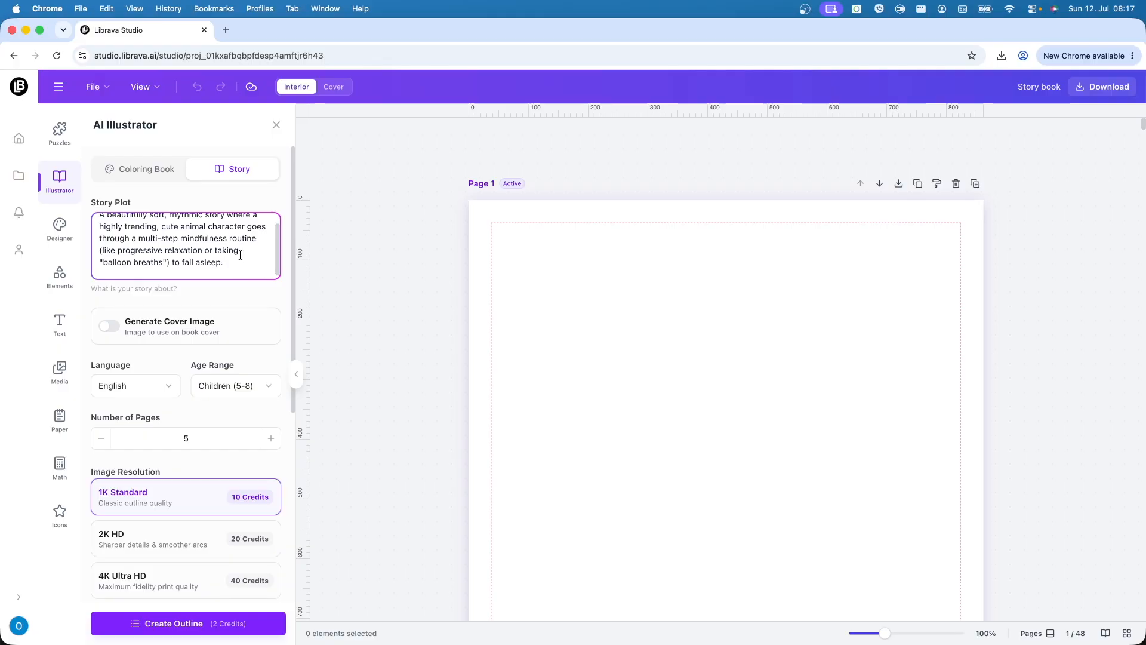
scroll(237, 255, up, 1)
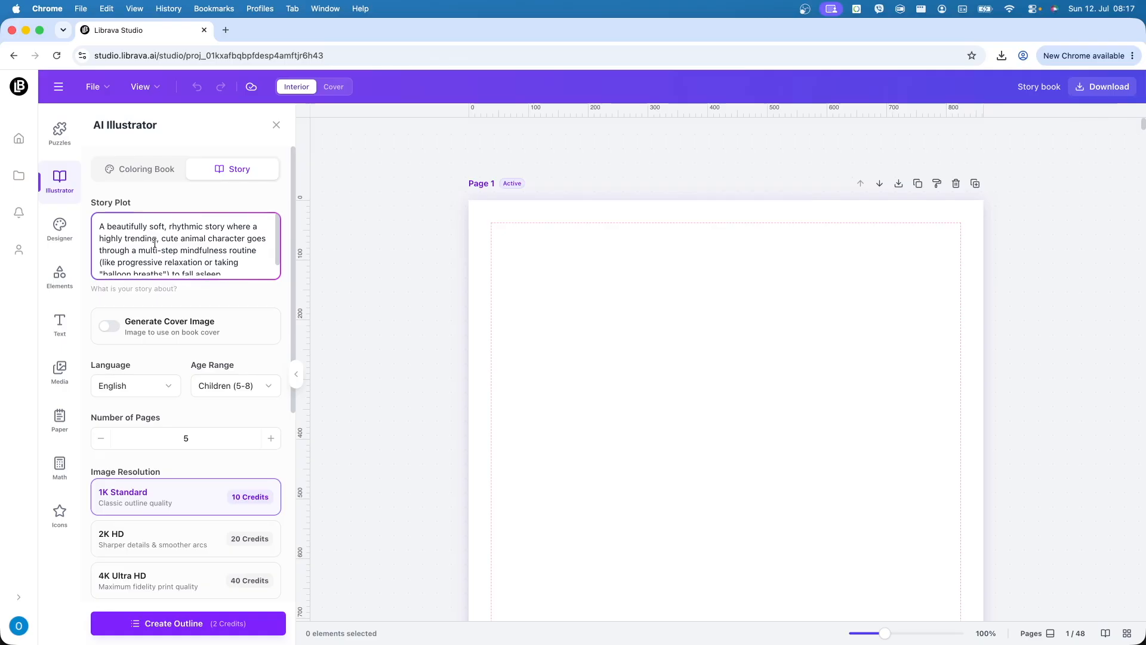
click(119, 330)
- Keep the story language as English and the age range as Children (5-8)
scroll(178, 349, down, 1)
click(168, 362)
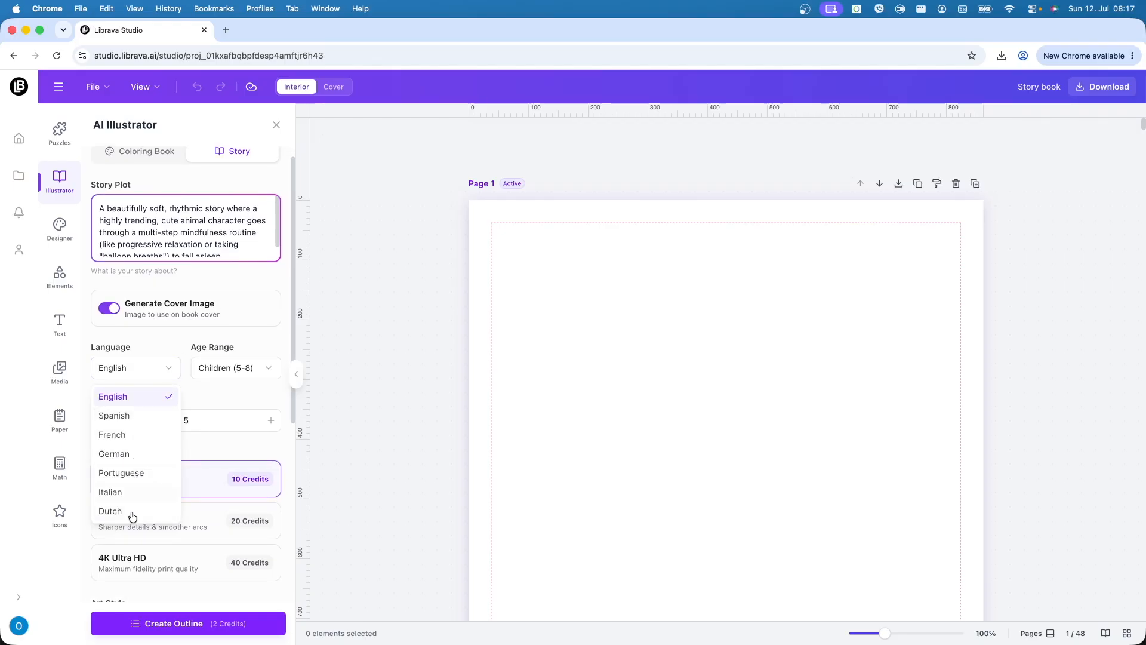
click(127, 398)
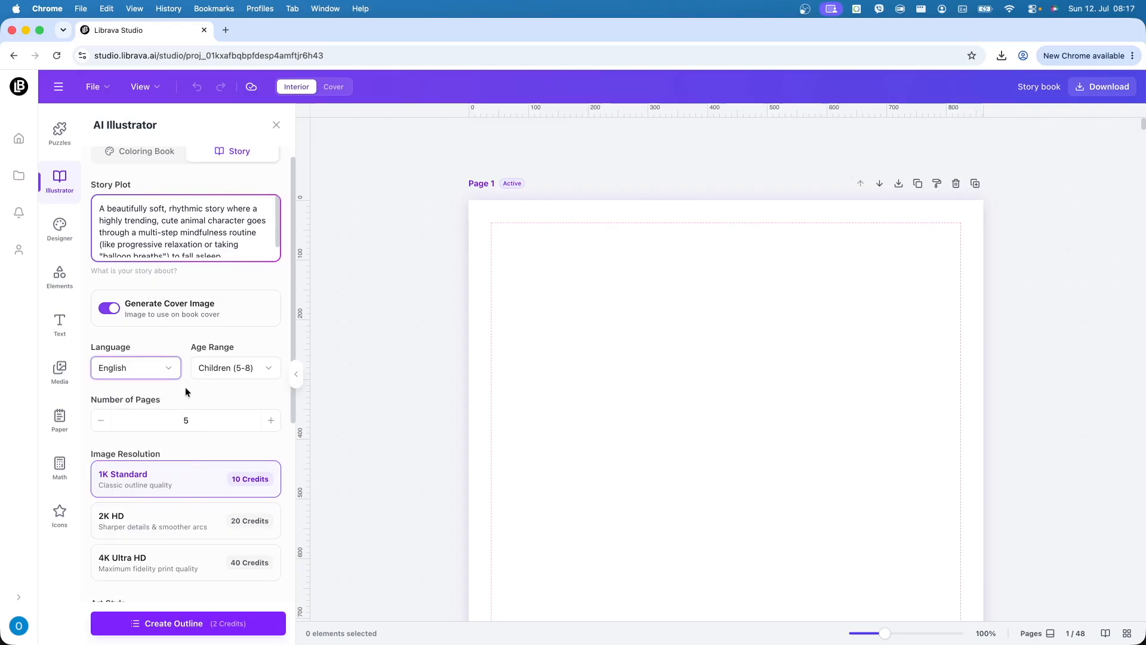
click(249, 370)
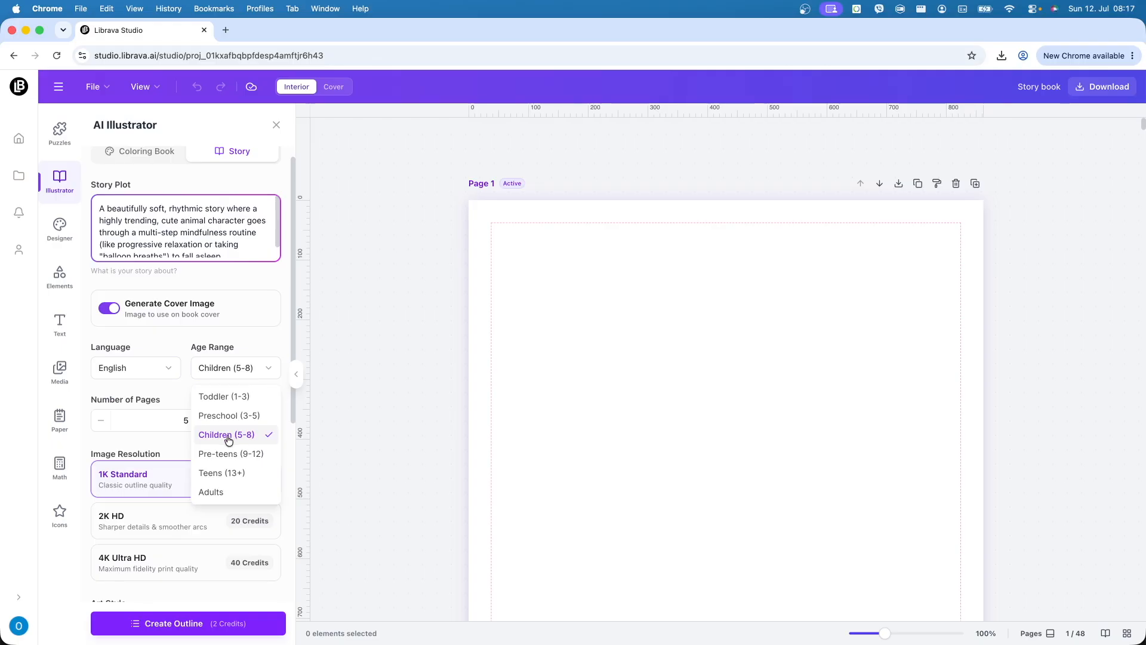
click(253, 335)
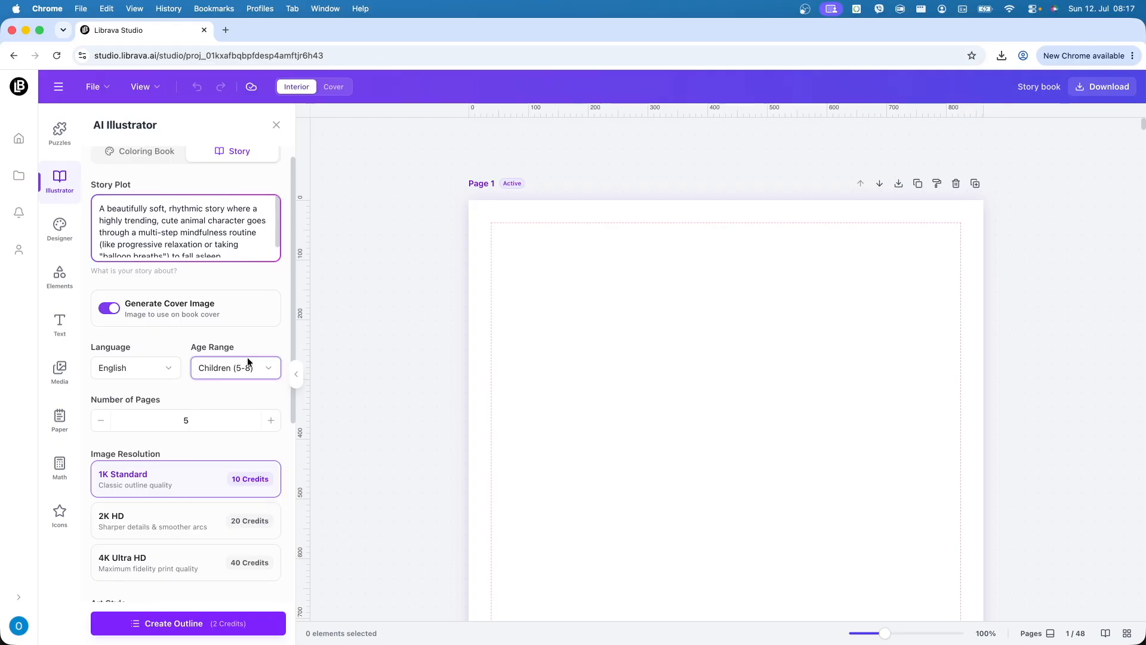
click(247, 361)
click(167, 390)
- Change the story's number of pages from 5 to 24
double_click(187, 419)
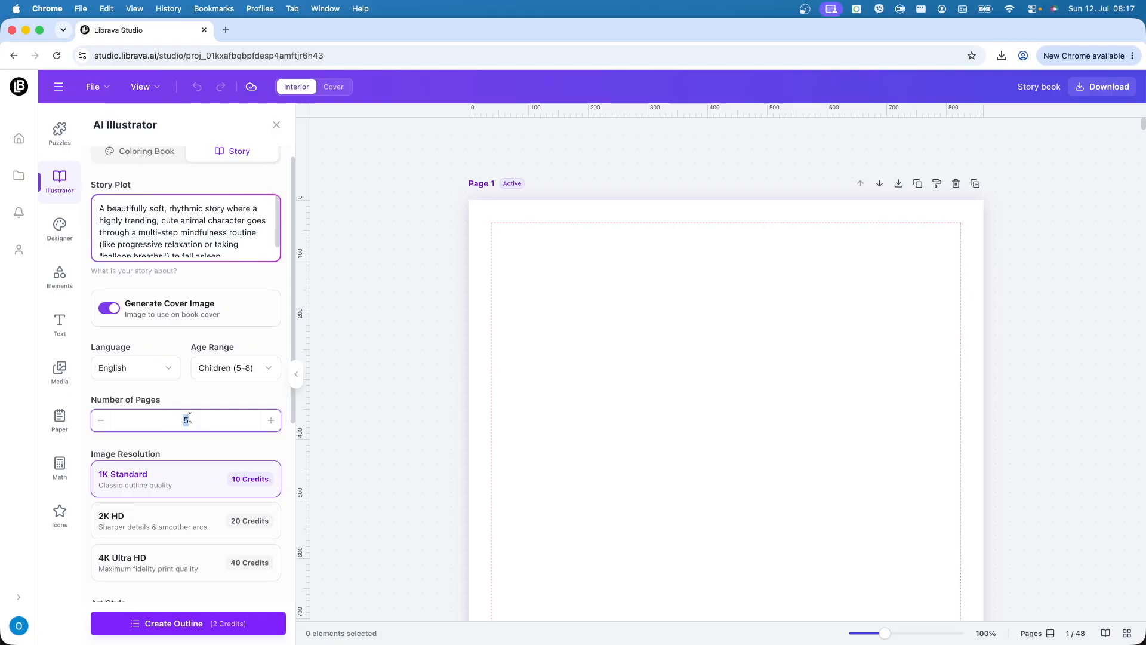
text(24)
scroll(193, 471, down, 4)
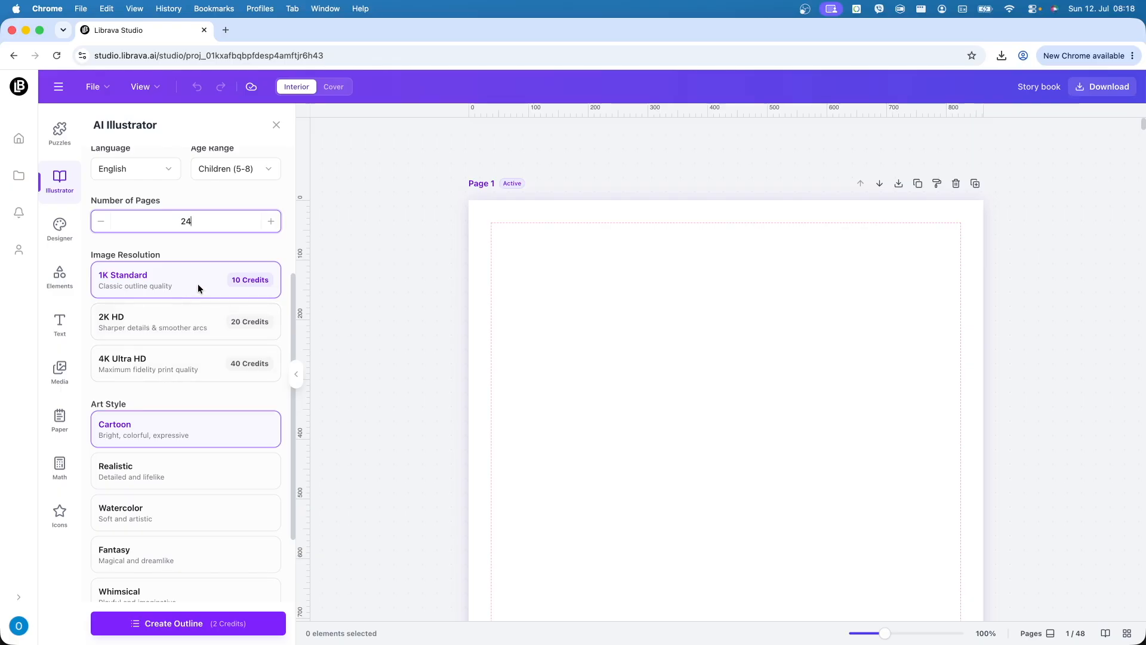
- Pick the Watercolor art style in place of Cartoon
scroll(214, 417, down, 3)
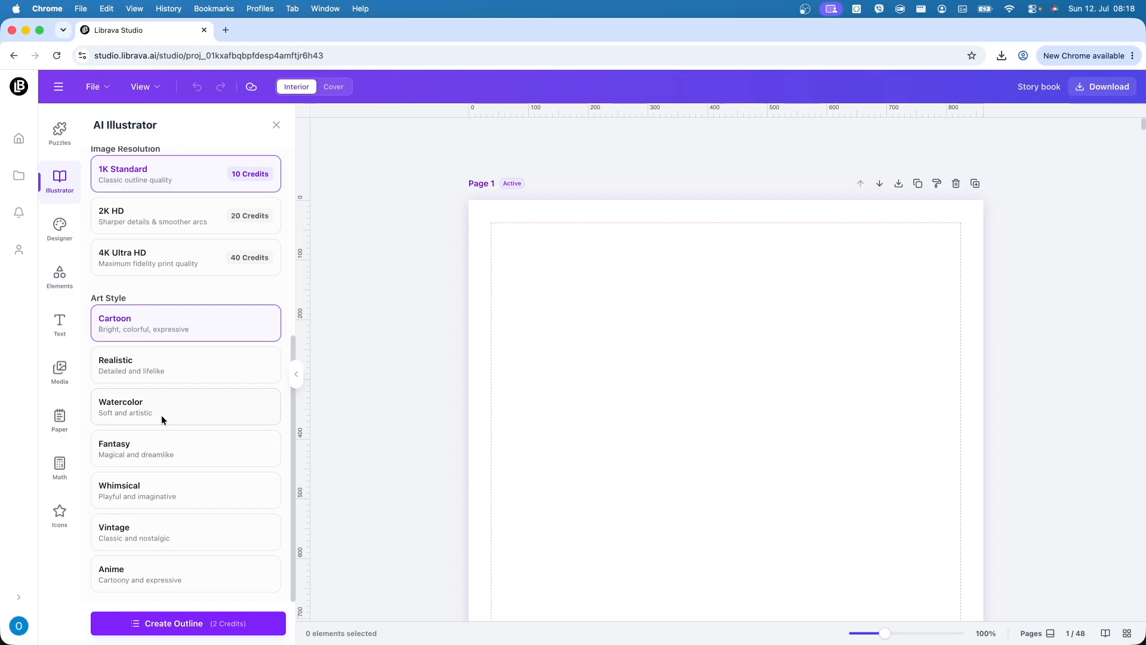
click(189, 417)
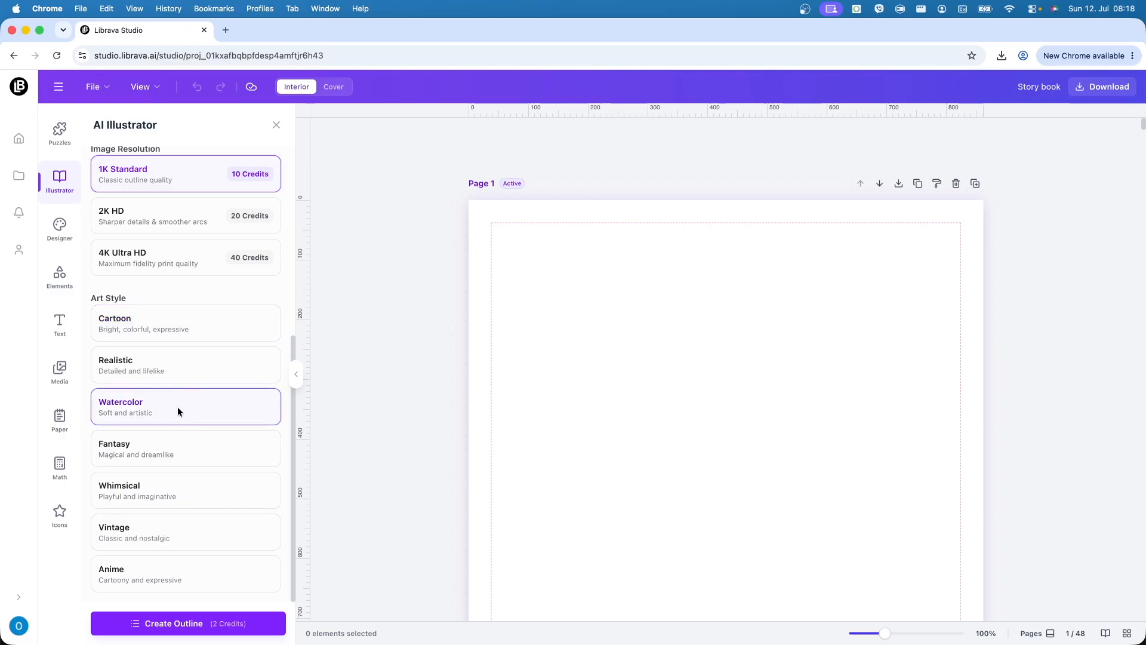
- Generate the outline and select the cover title 'Flicker's Sleepy Secret'
click(201, 624)
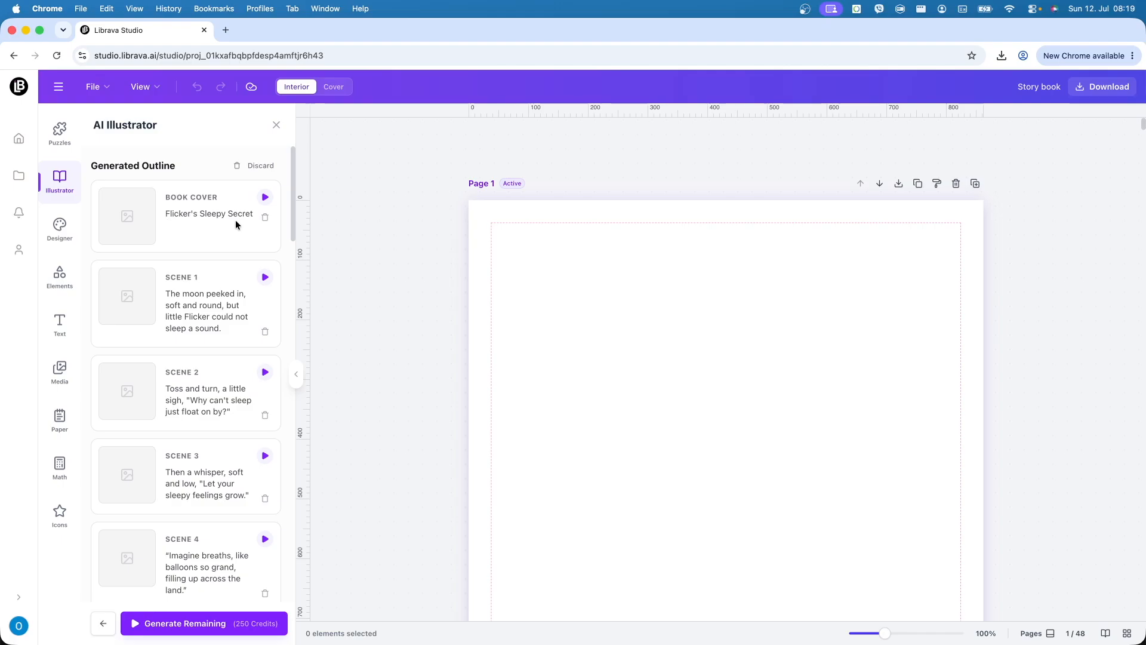
drag(165, 213, 232, 213)
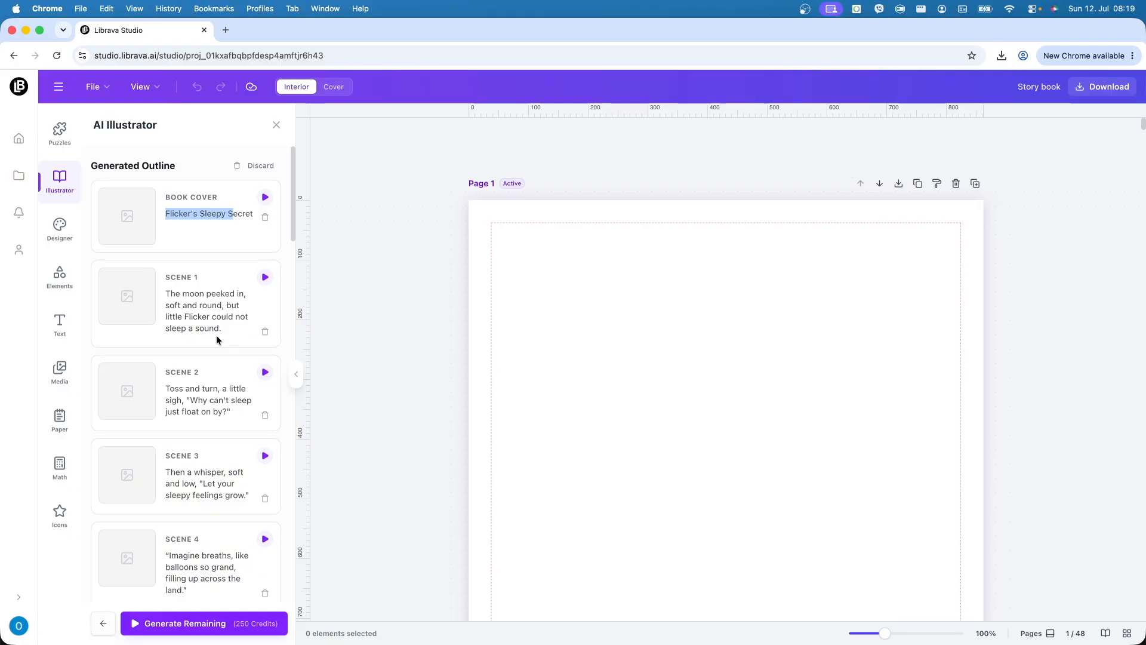
scroll(216, 452, down, 3)
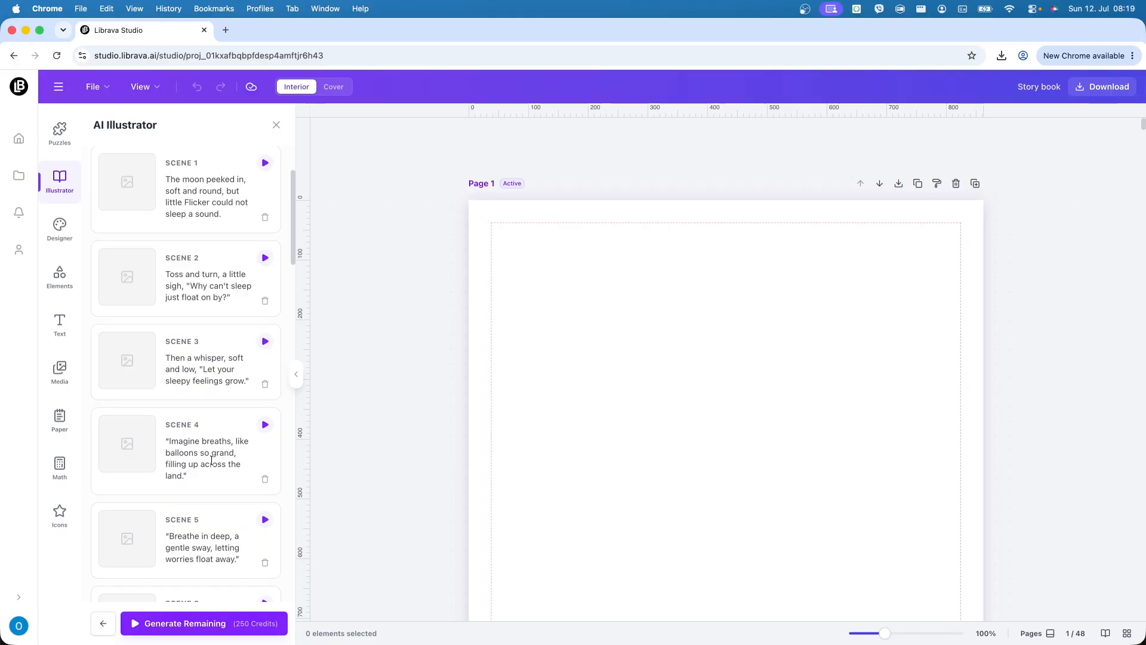
scroll(197, 526, down, 1)
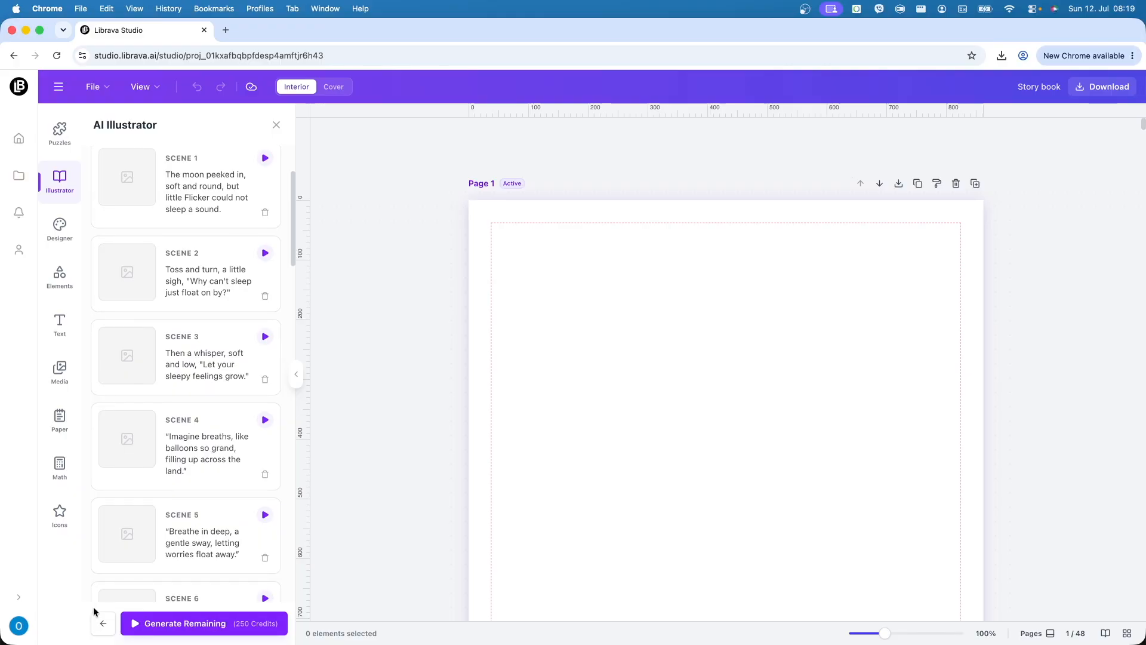
scroll(220, 427, down, 7)
scroll(232, 500, down, 14)
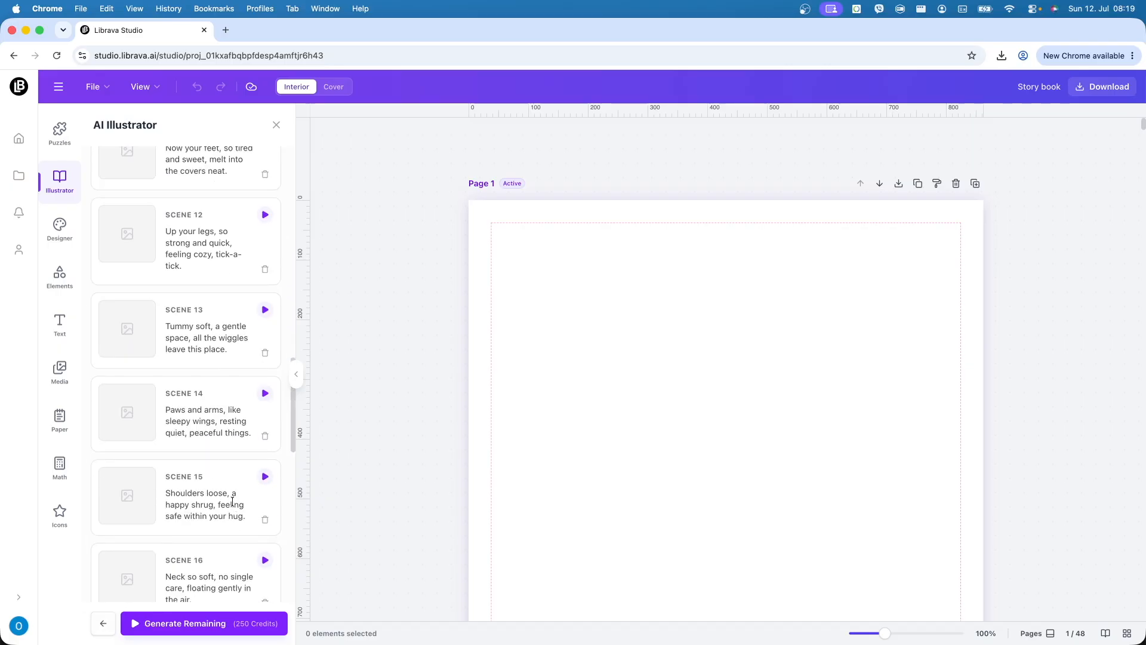
scroll(232, 501, down, 5)
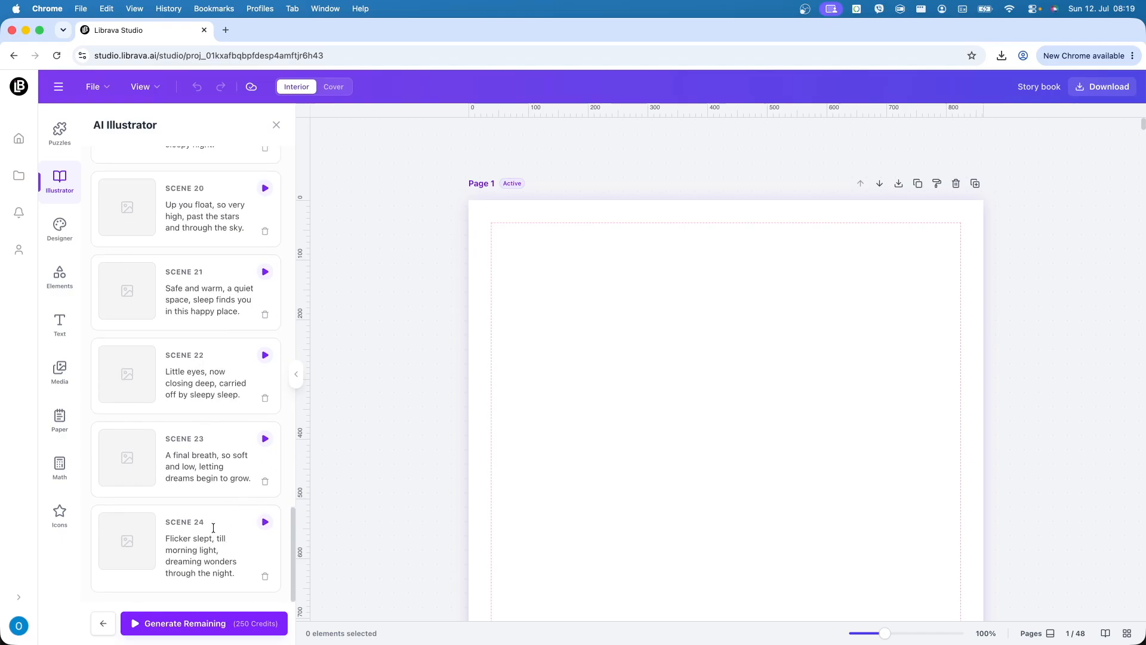
scroll(221, 539, up, 20)
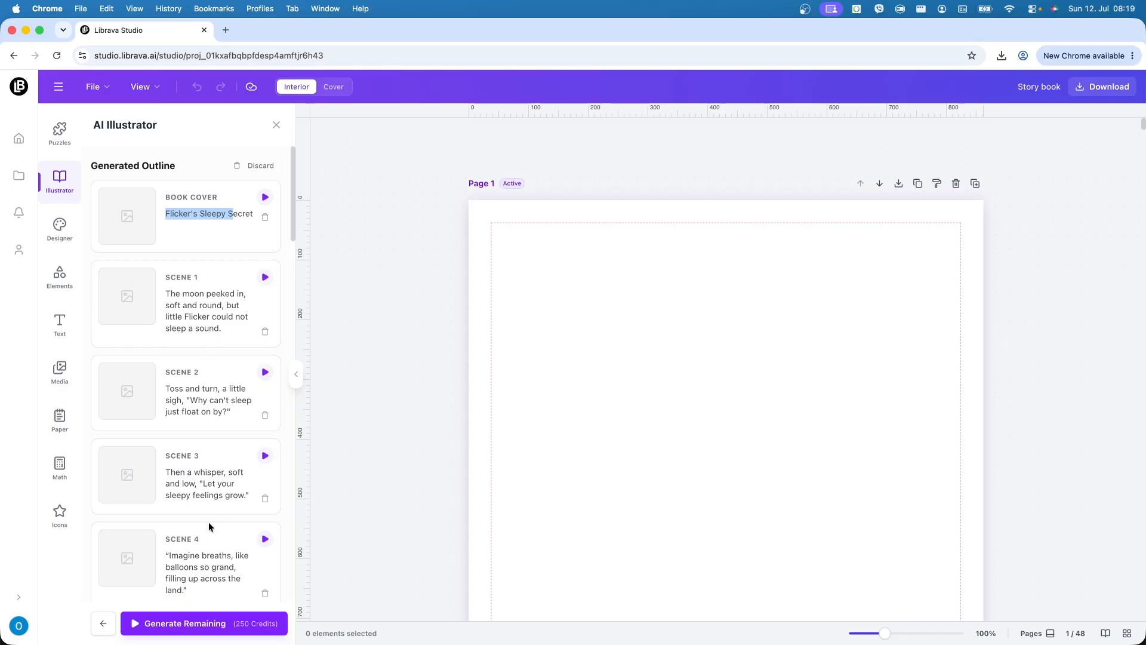
scroll(209, 522, down, 4)
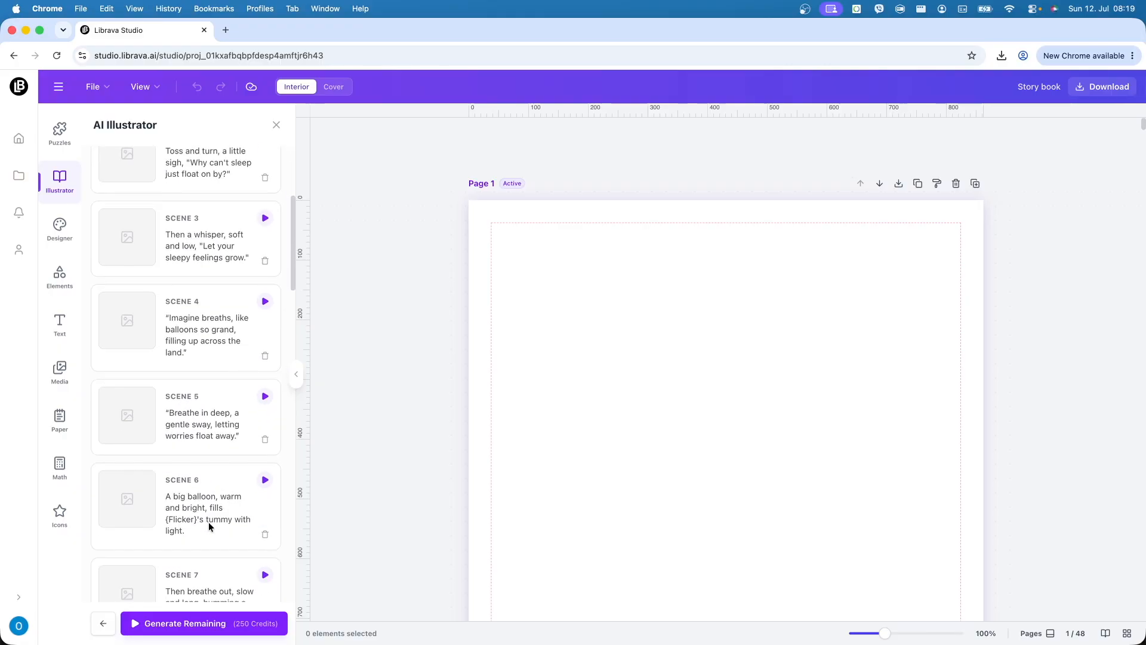
scroll(209, 524, down, 20)
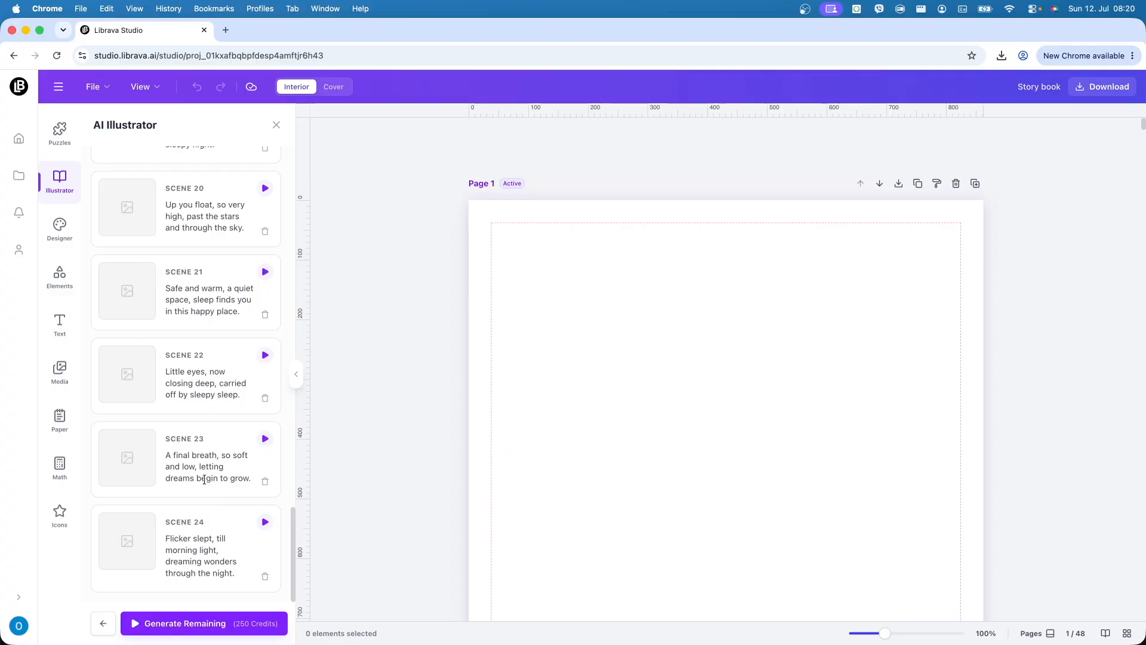
scroll(209, 517, up, 12)
scroll(188, 529, up, 12)
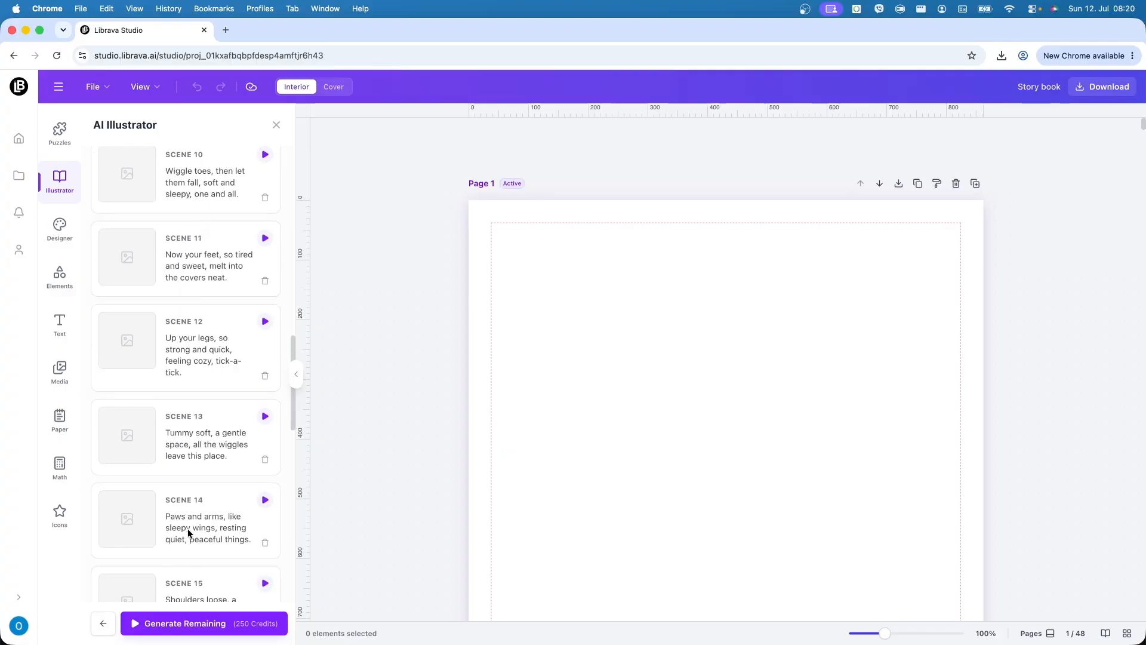
scroll(195, 531, up, 3)
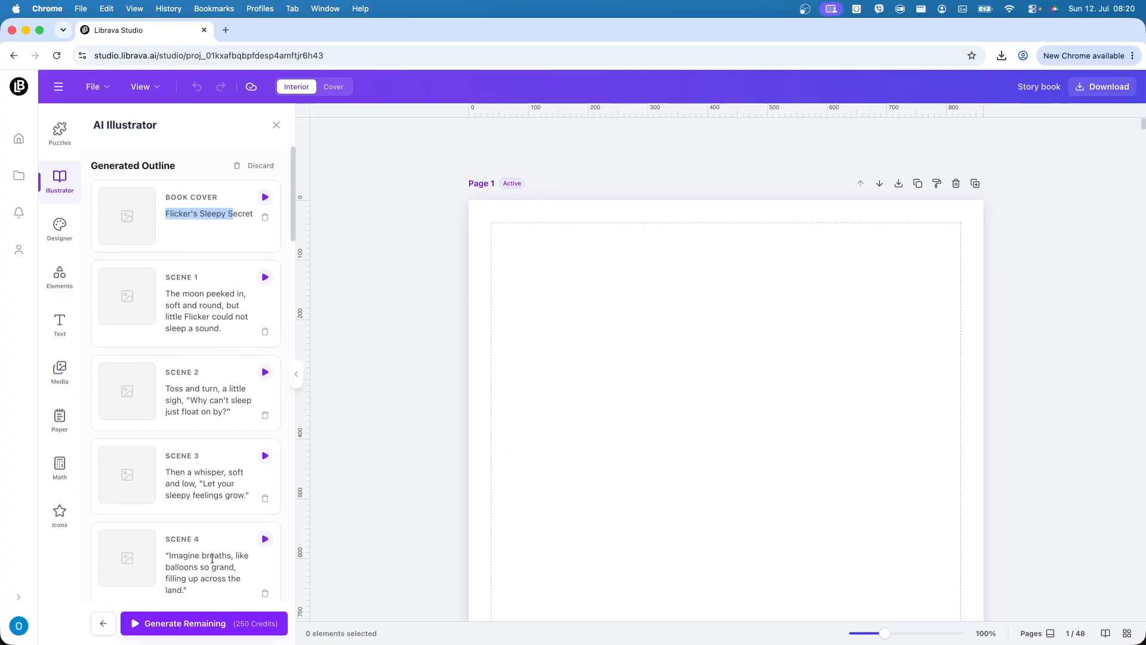
scroll(219, 552, down, 6)
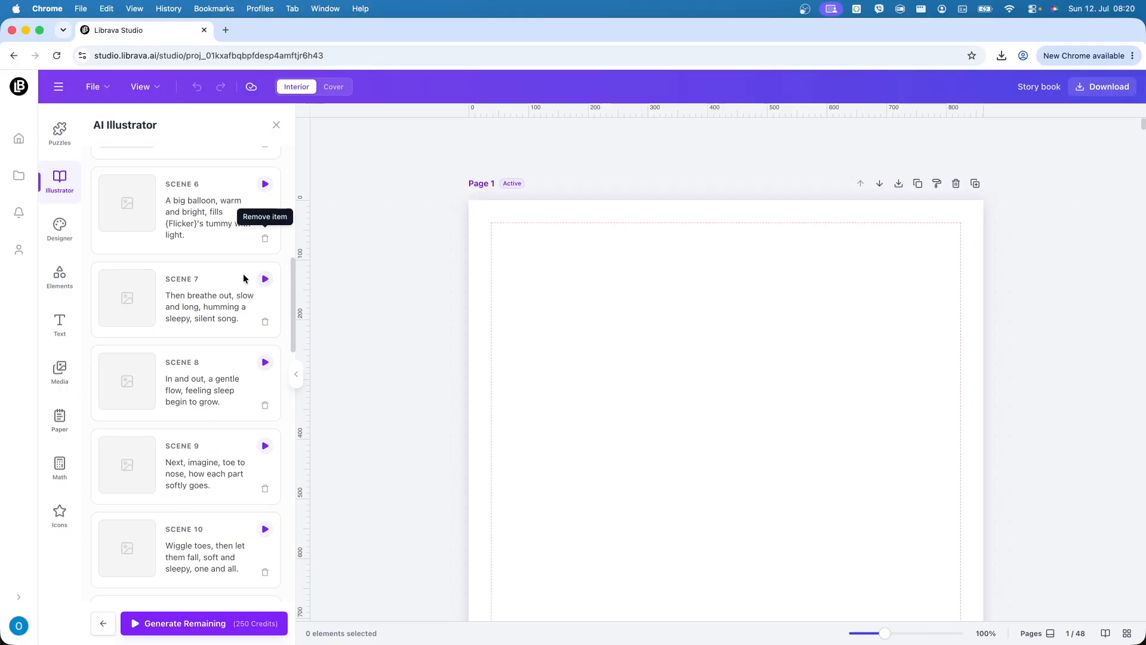
scroll(238, 496, up, 8)
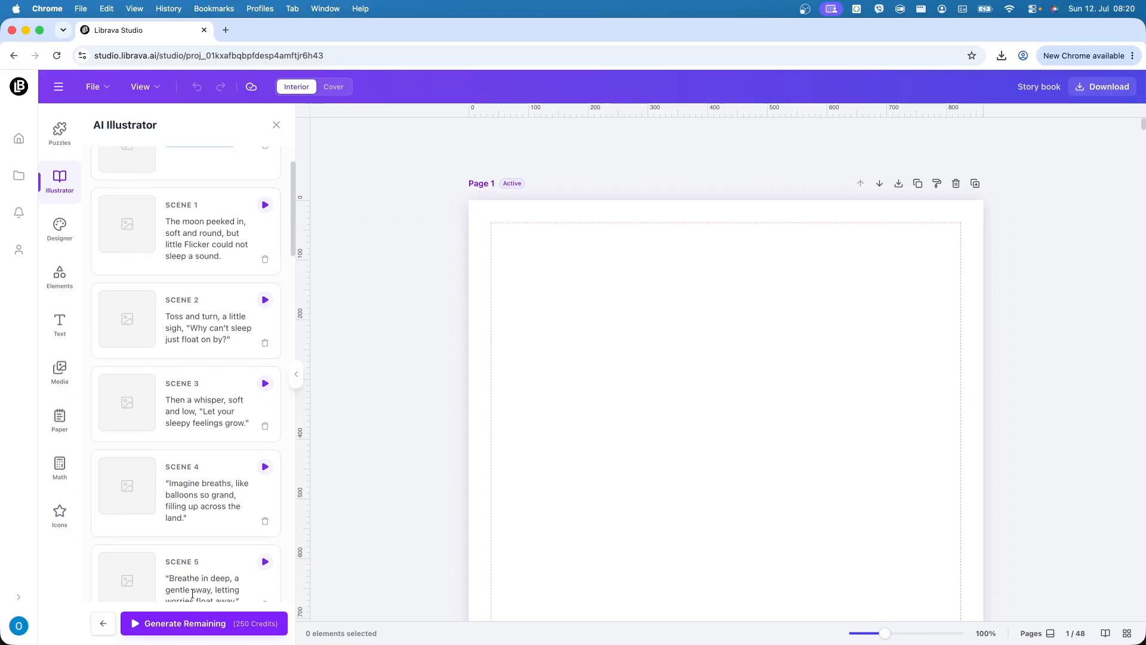
scroll(203, 496, up, 2)
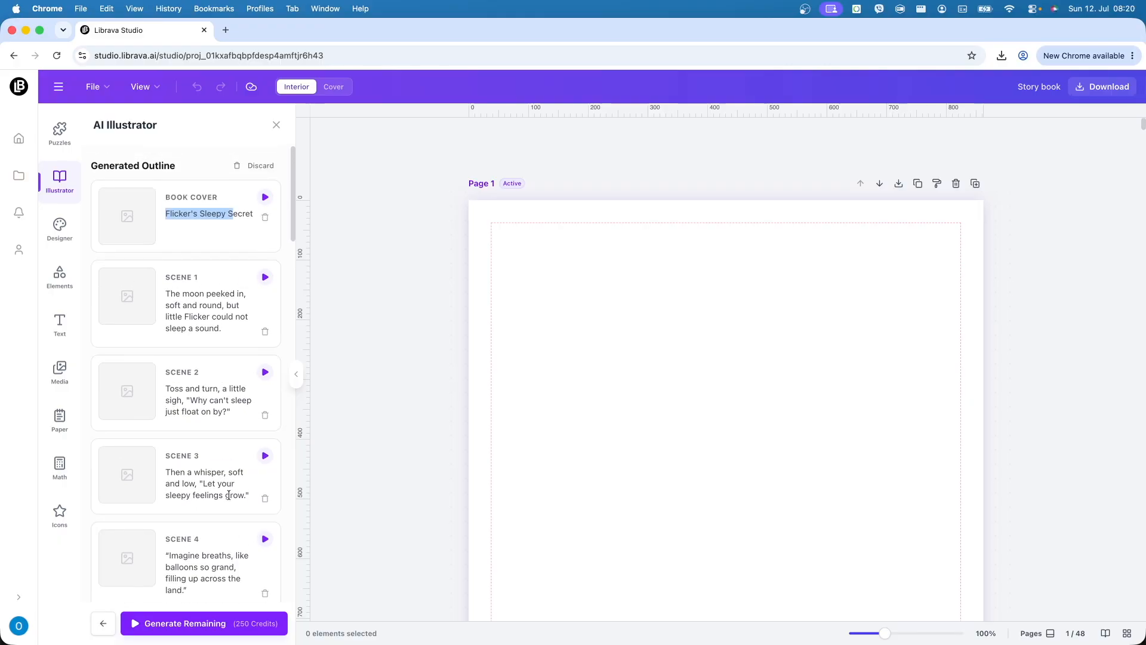
- Generate the remaining watercolor illustrations for the cover and all scenes, then review them
click(186, 619)
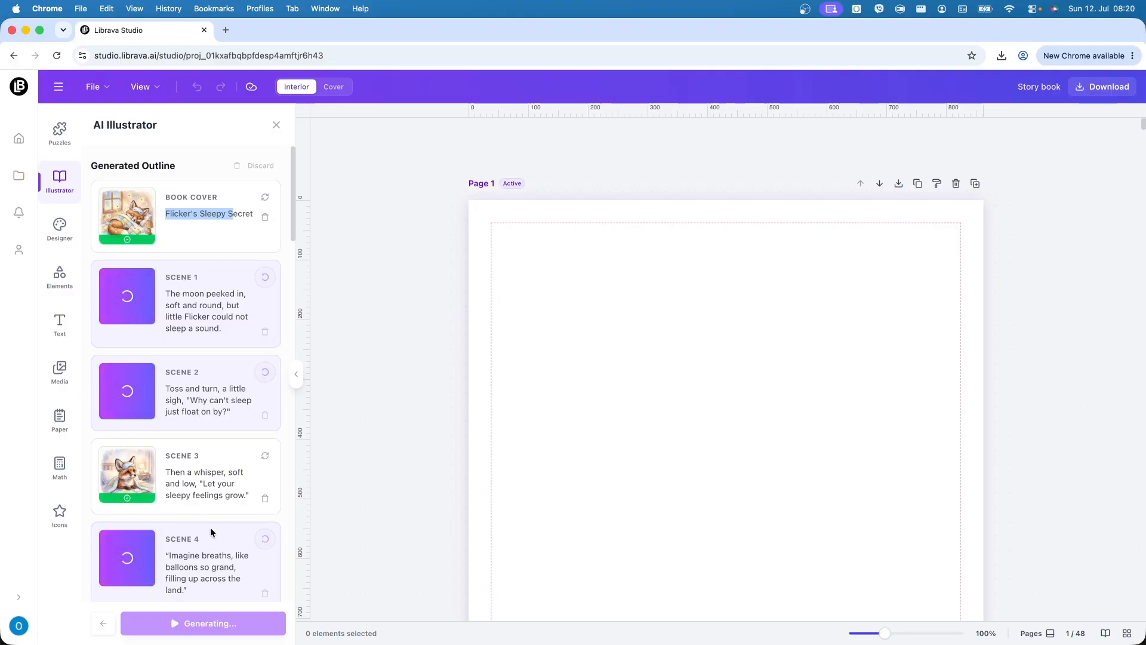
scroll(235, 484, down, 8)
scroll(237, 498, down, 20)
scroll(237, 500, up, 5)
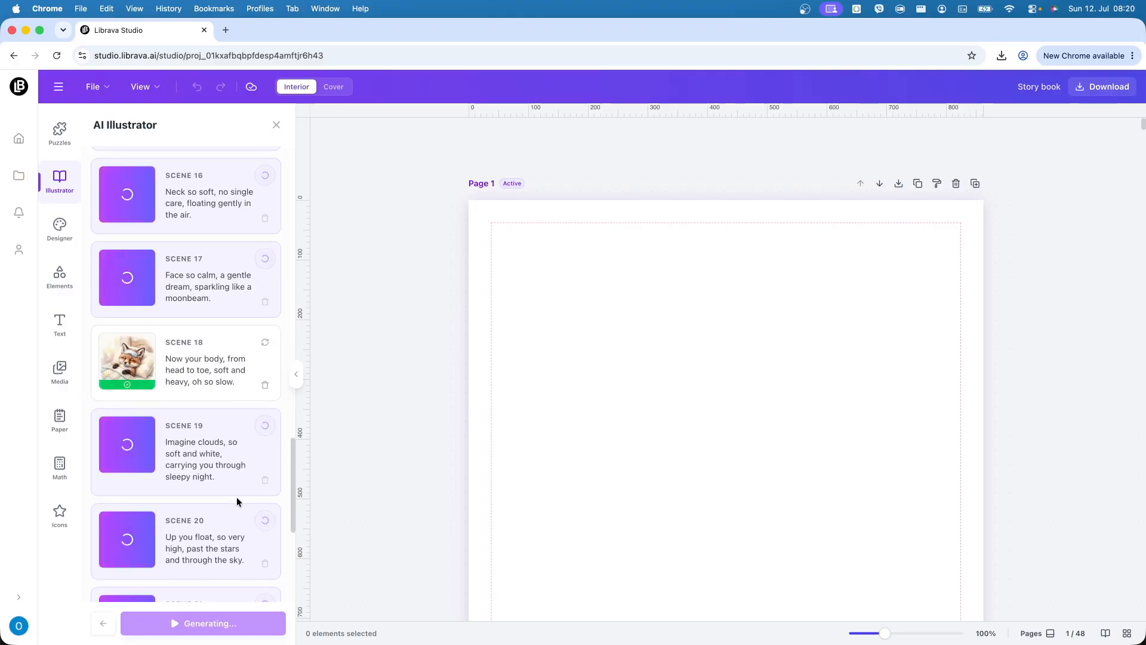
scroll(237, 498, up, 6)
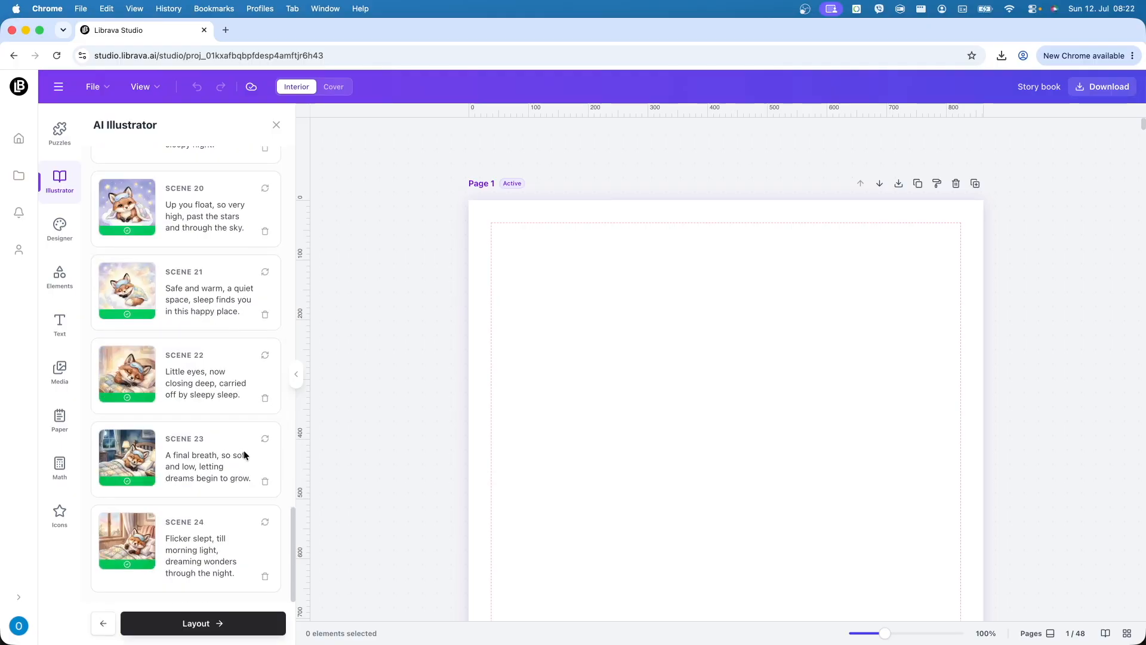
scroll(242, 457, up, 15)
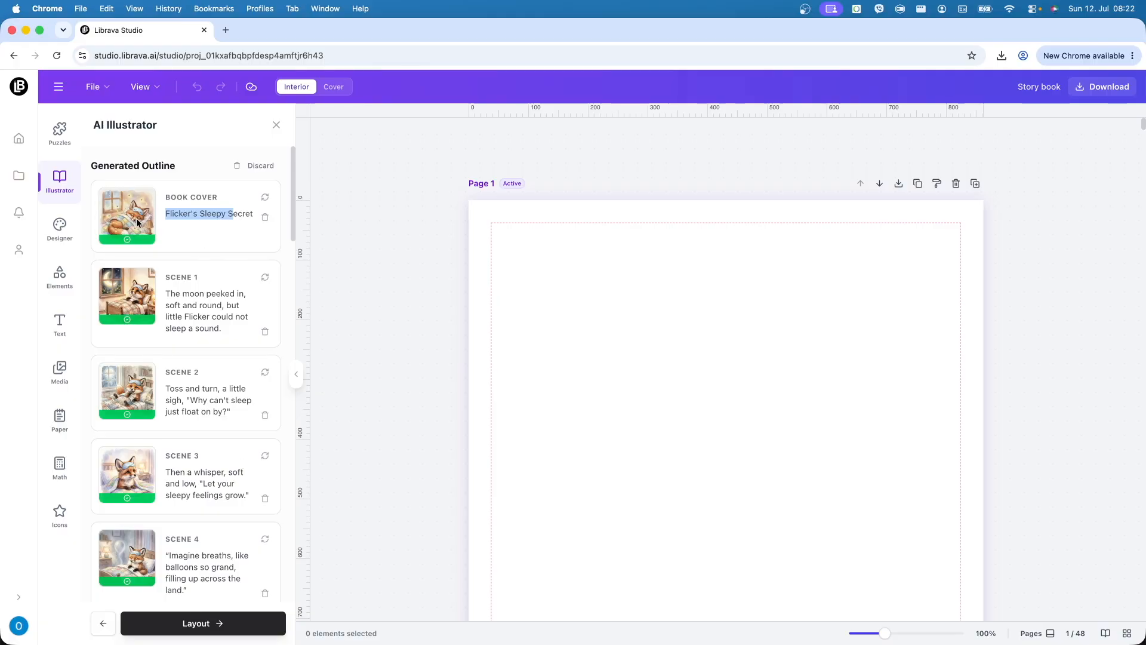
- Review the generated watercolor fox scenes through Scene 19, then proceed to Layout
mouse_move(136, 221)
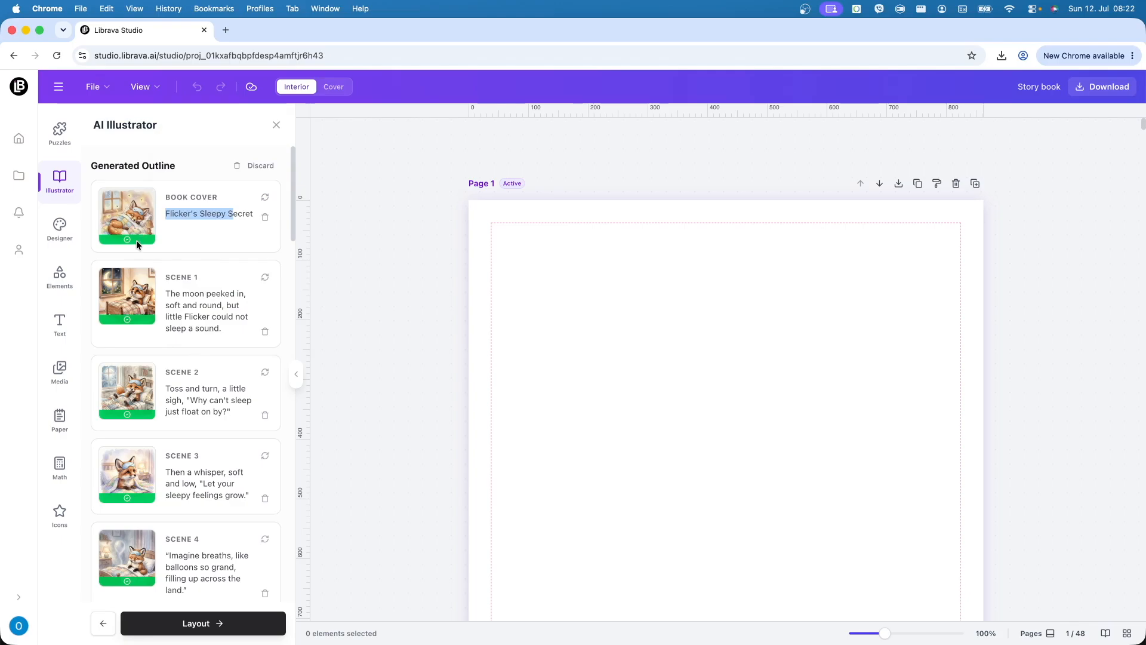
mouse_move(133, 290)
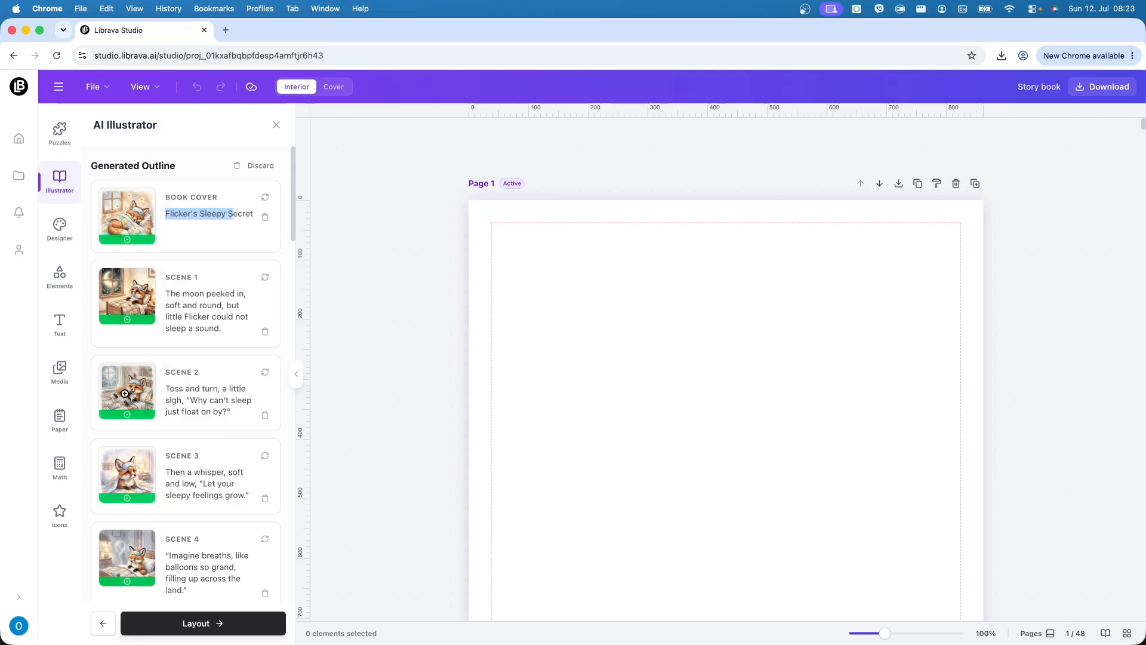
mouse_move(125, 397)
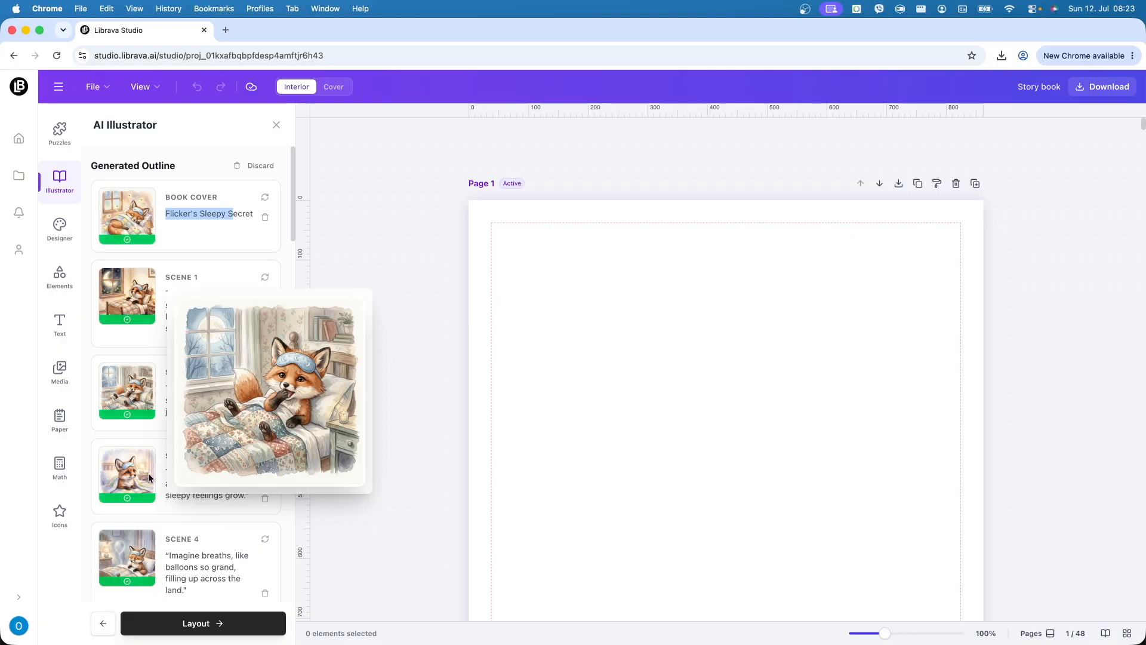
mouse_move(129, 479)
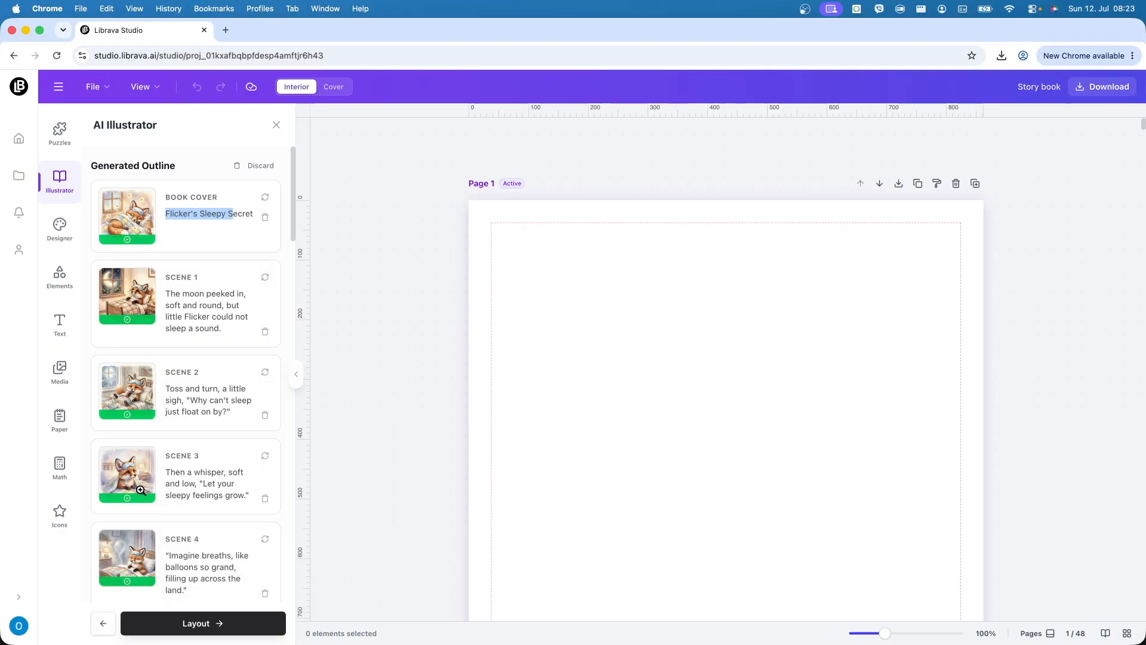
scroll(140, 490, down, 5)
mouse_move(129, 430)
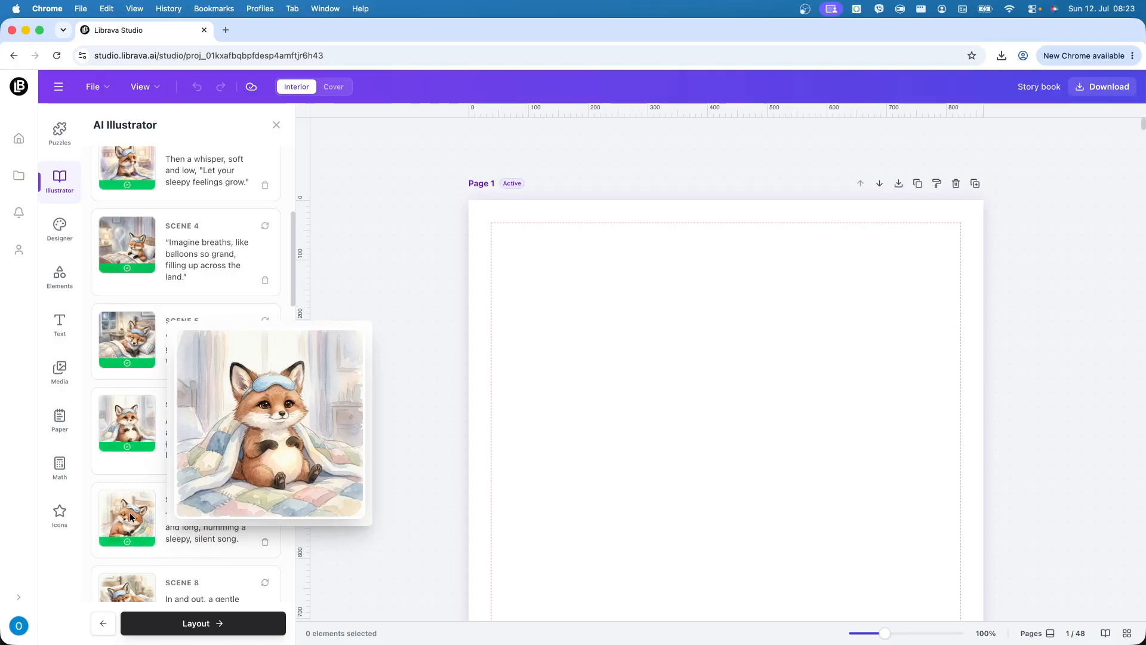
scroll(130, 517, down, 6)
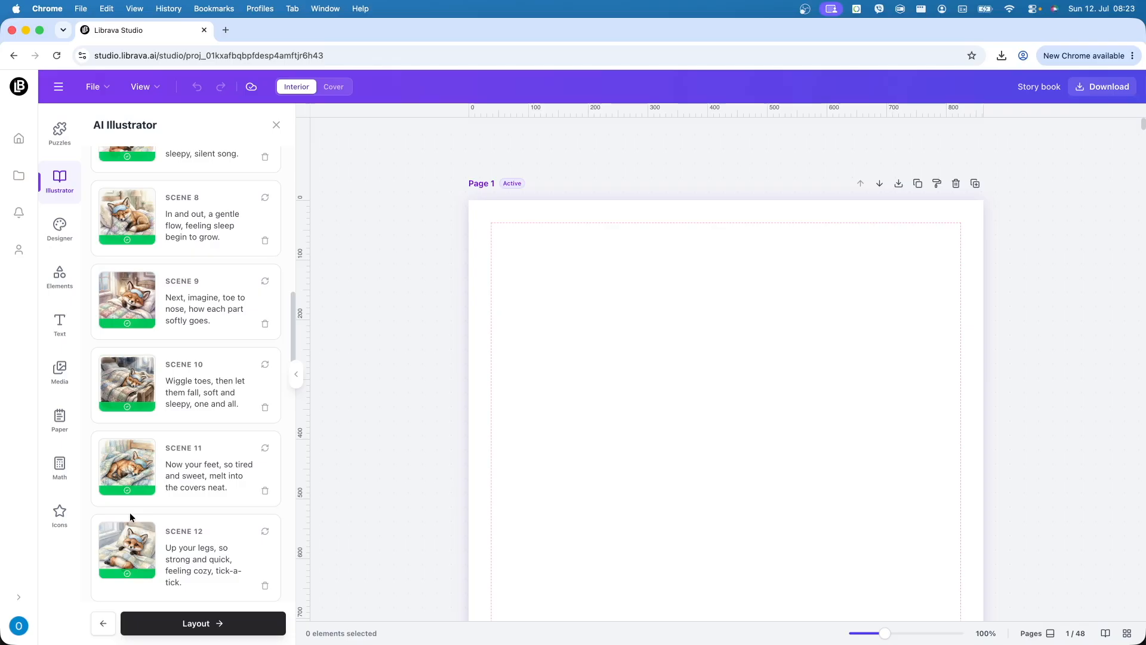
scroll(132, 517, down, 4)
scroll(132, 518, down, 5)
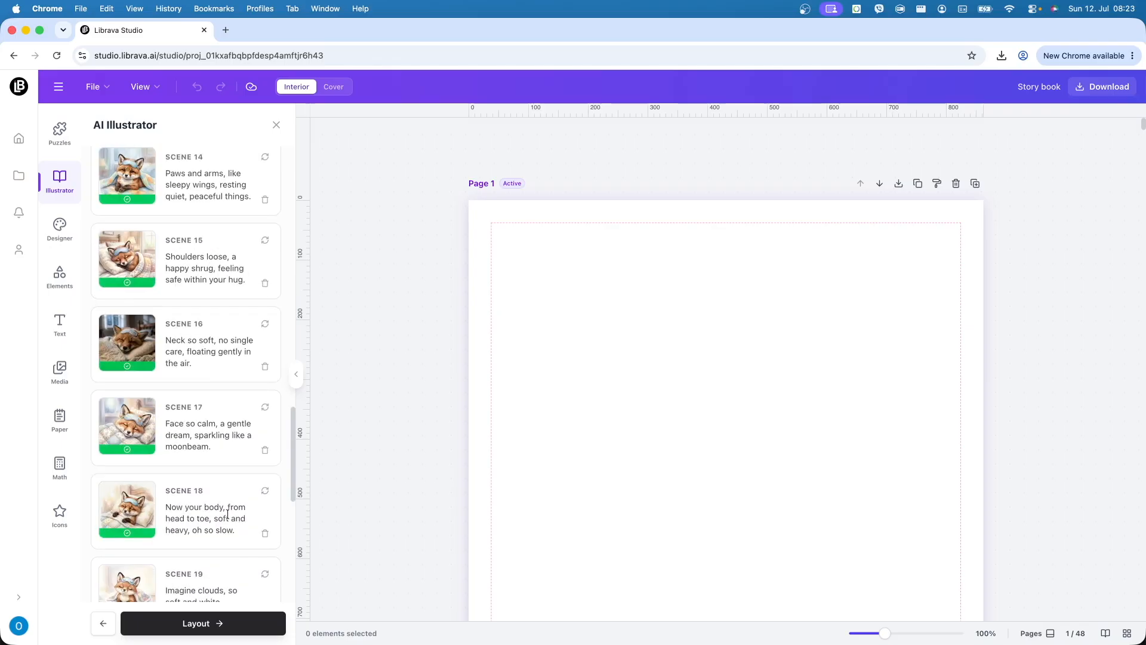
click(195, 623)
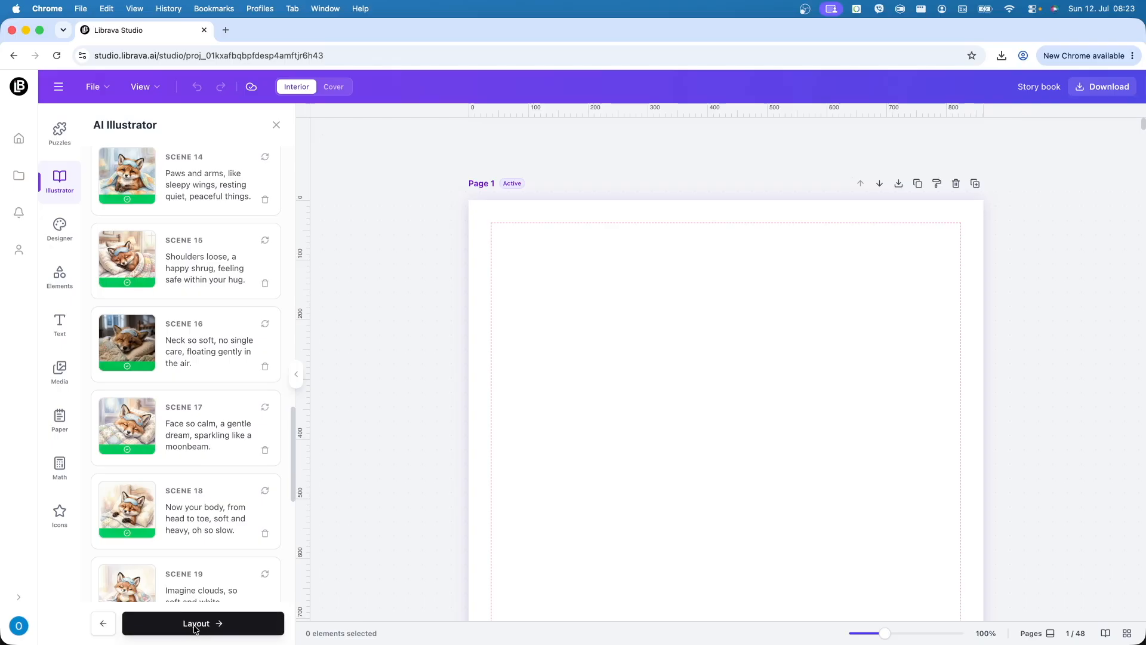
- Choose the Side by Side layout for the illustrations
scroll(248, 492, up, 15)
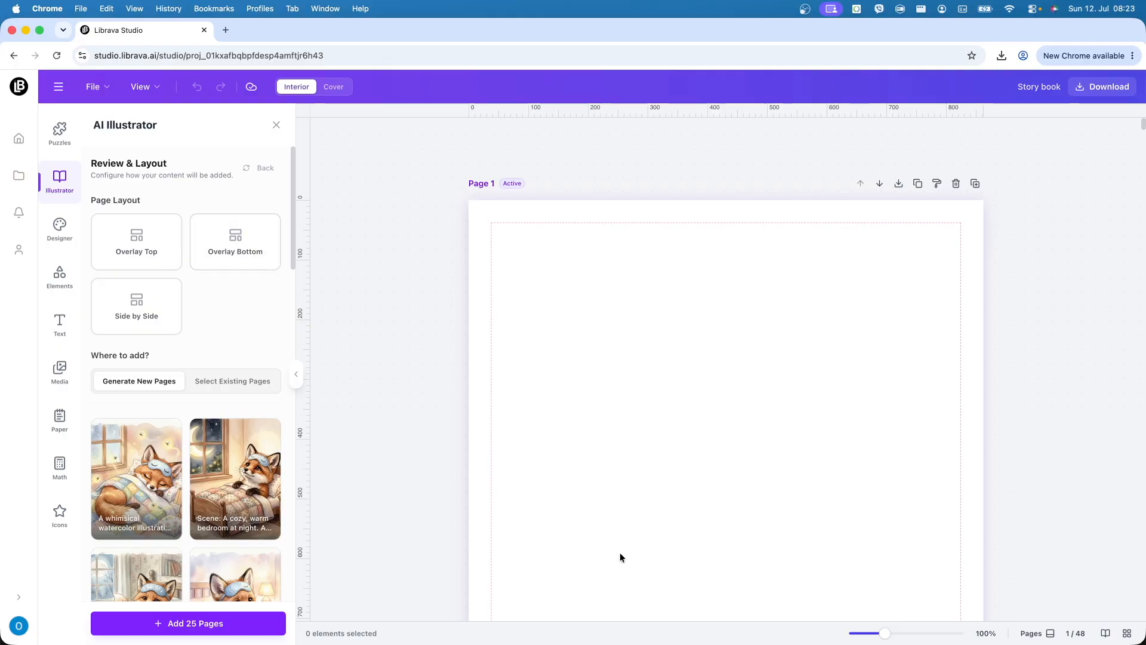
click(150, 317)
scroll(245, 352, down, 2)
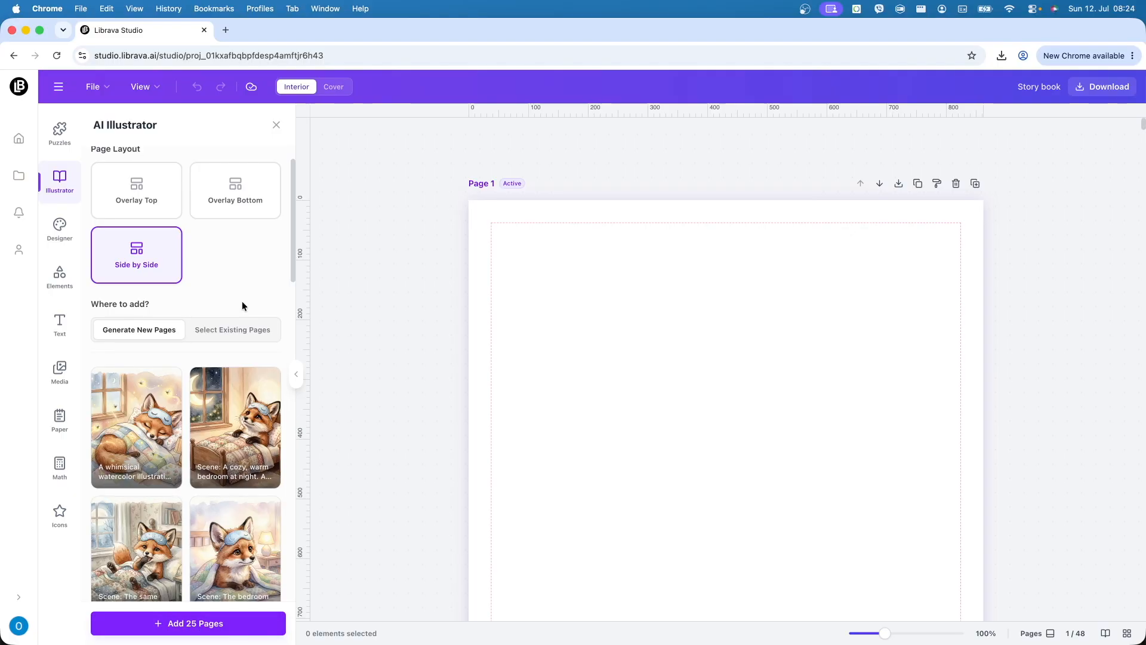
- Target existing pages 1-48 and add blank pages 49 and 50
click(231, 330)
click(130, 383)
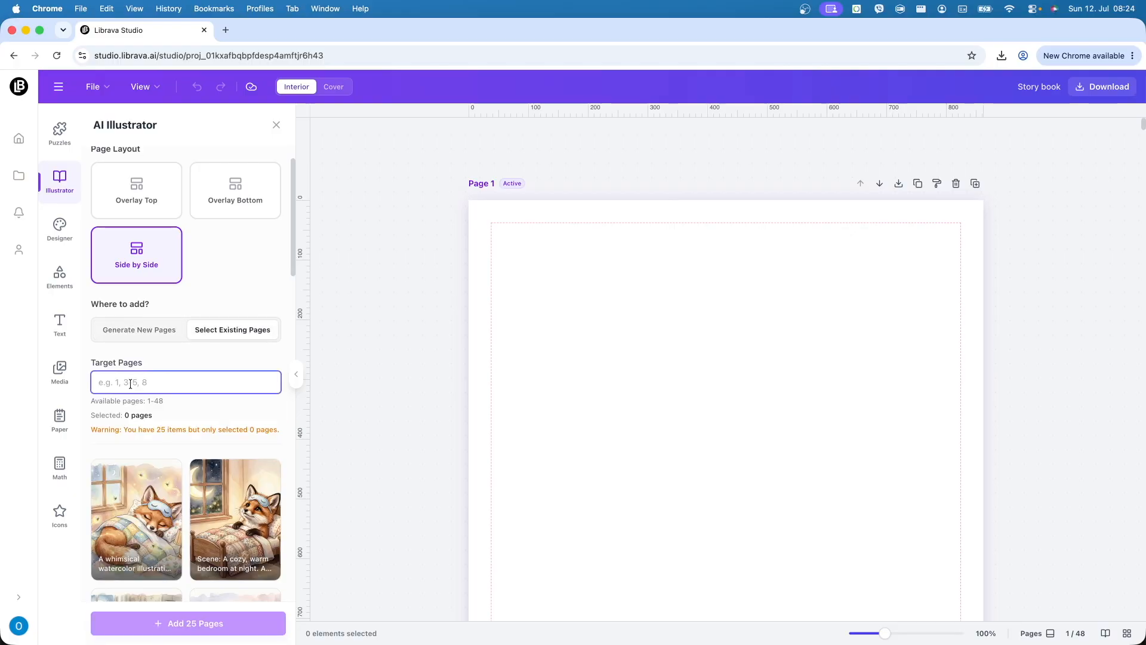
text(1-48)
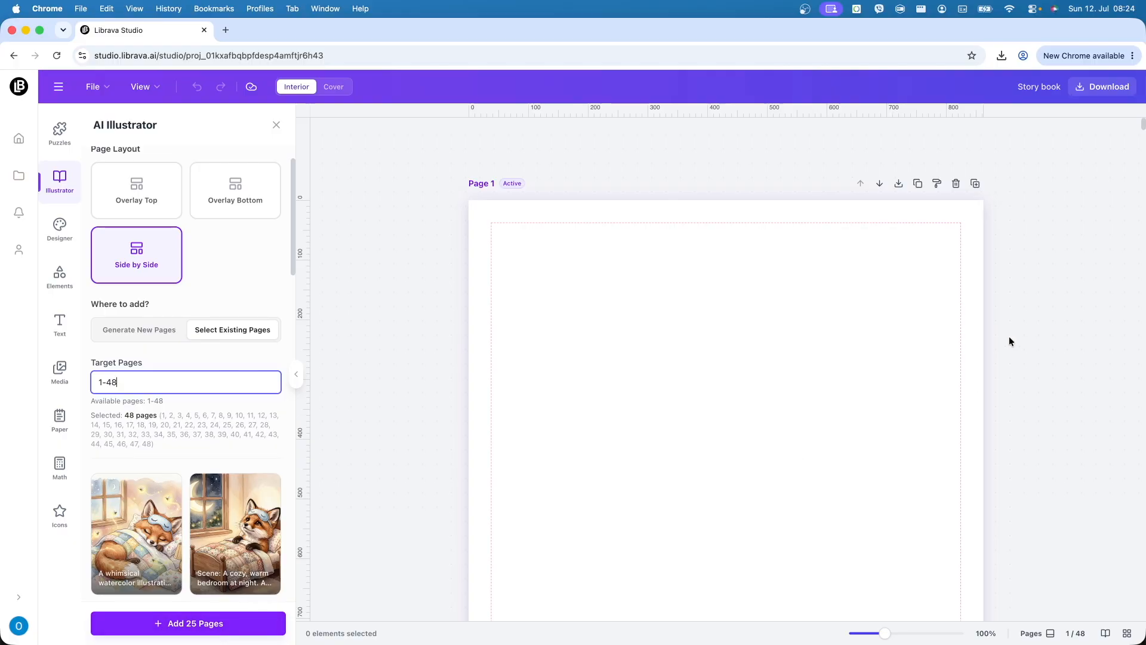
click(980, 185)
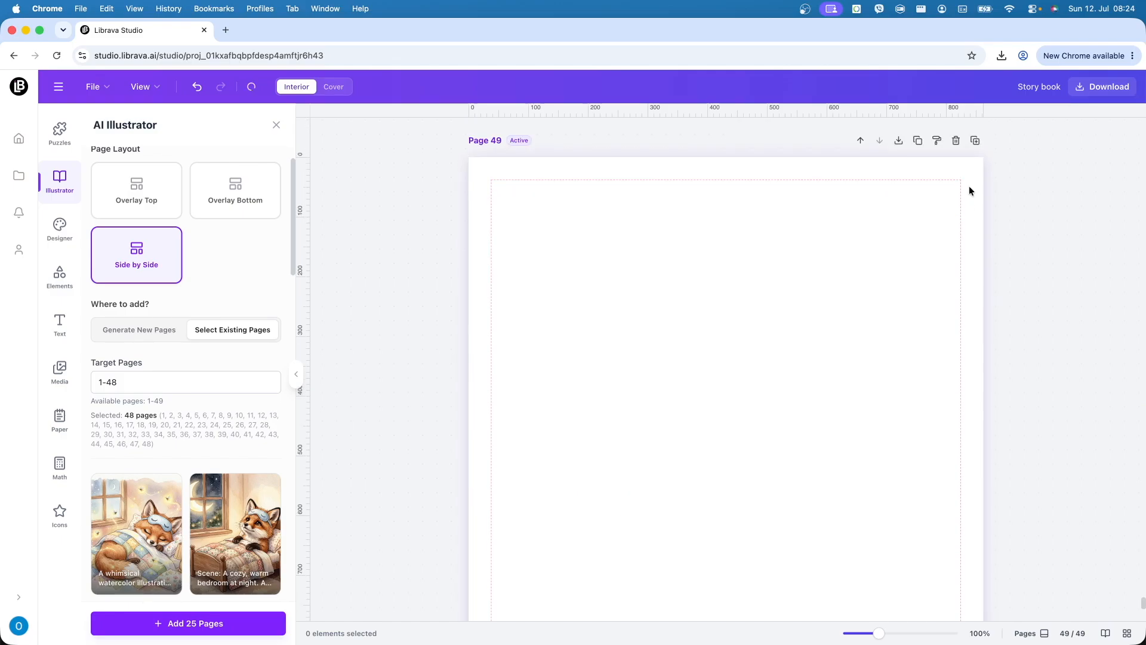
click(976, 146)
- Apply the 25 fox illustrations and verses to the pages, check them, and open the 3D preview
click(207, 623)
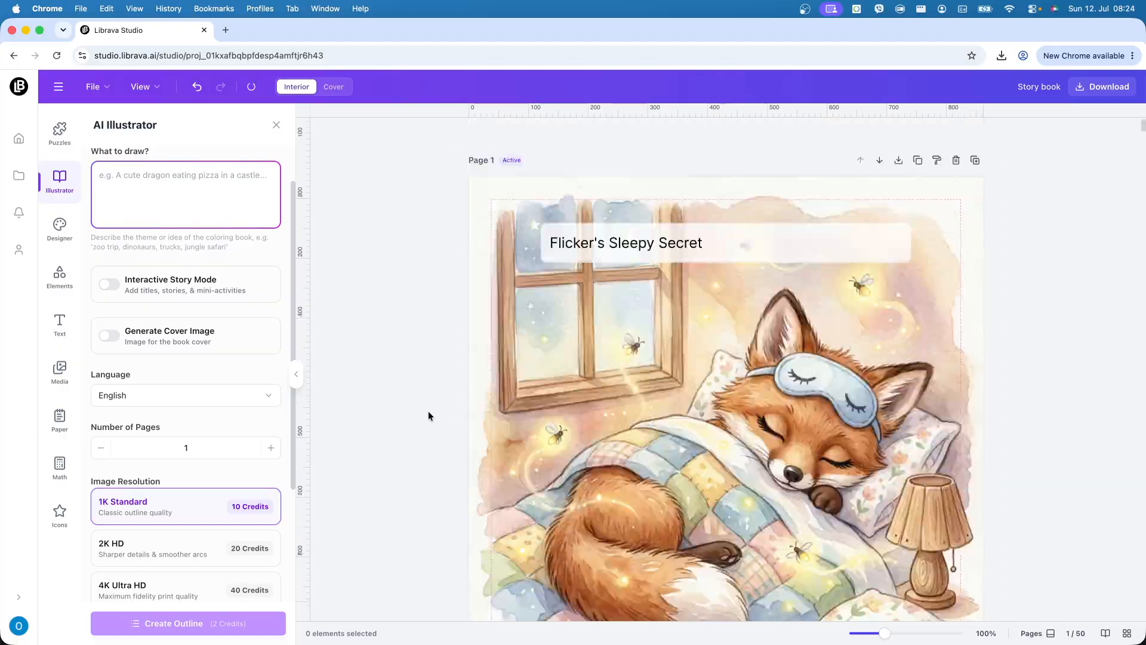
scroll(414, 431, down, 15)
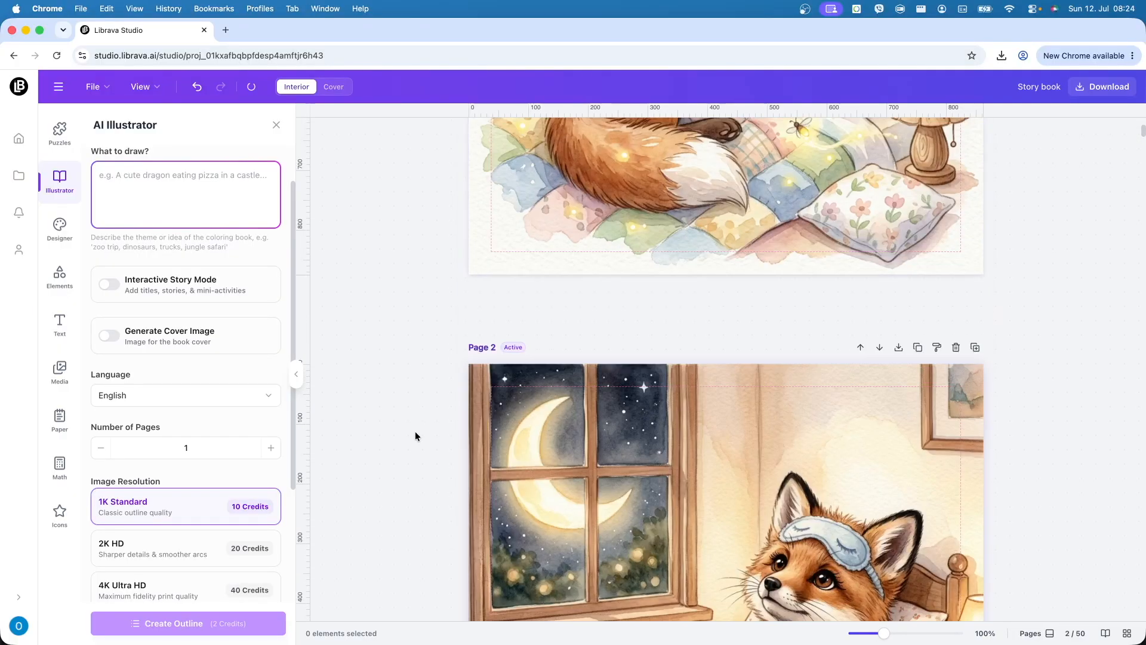
scroll(414, 431, down, 15)
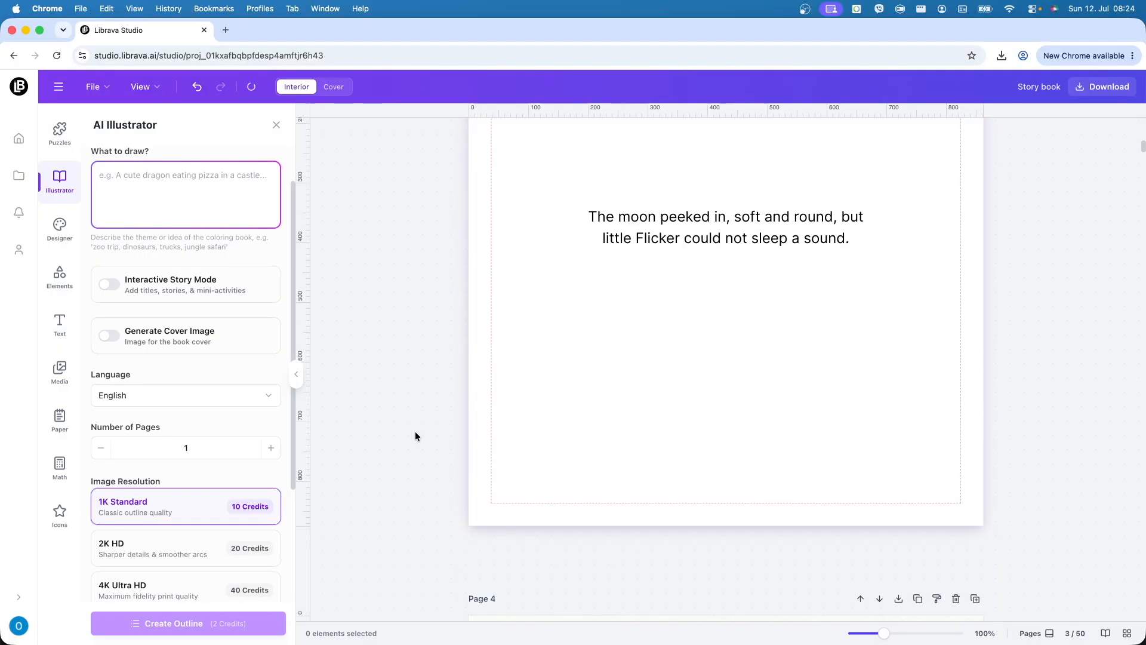
scroll(415, 436, down, 15)
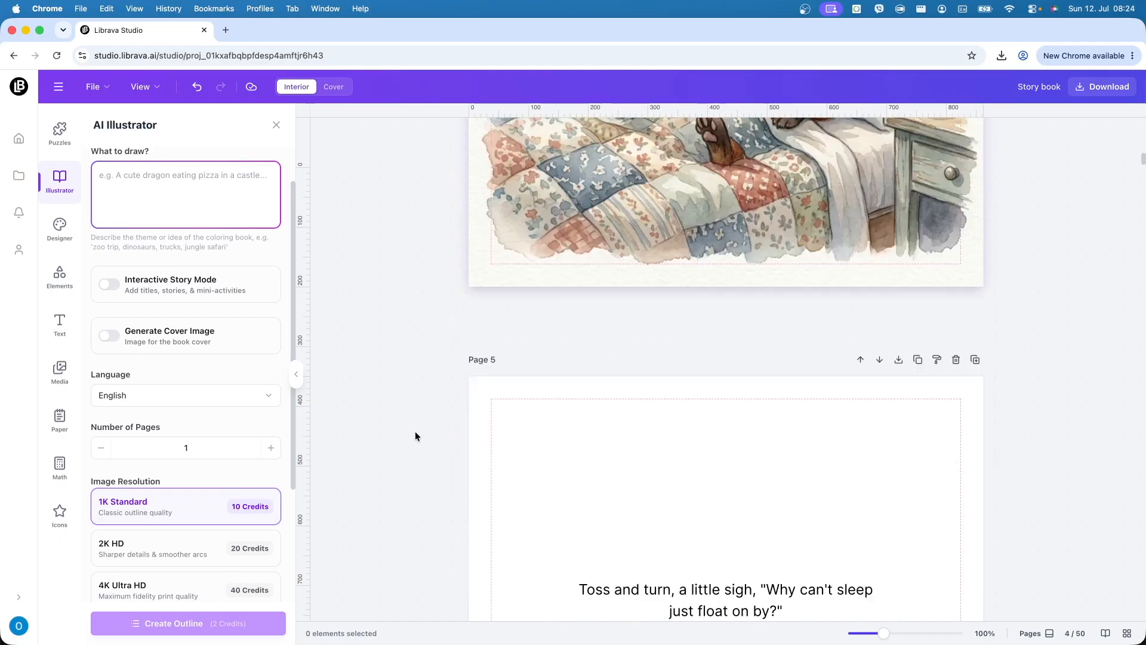
scroll(416, 436, down, 15)
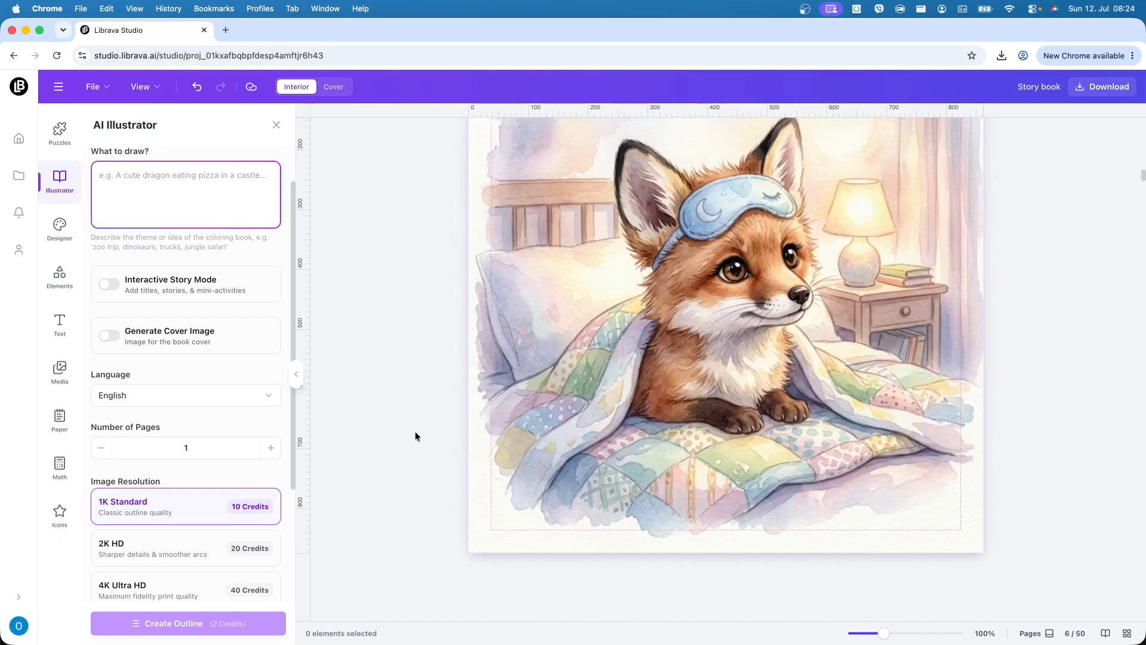
scroll(416, 436, down, 15)
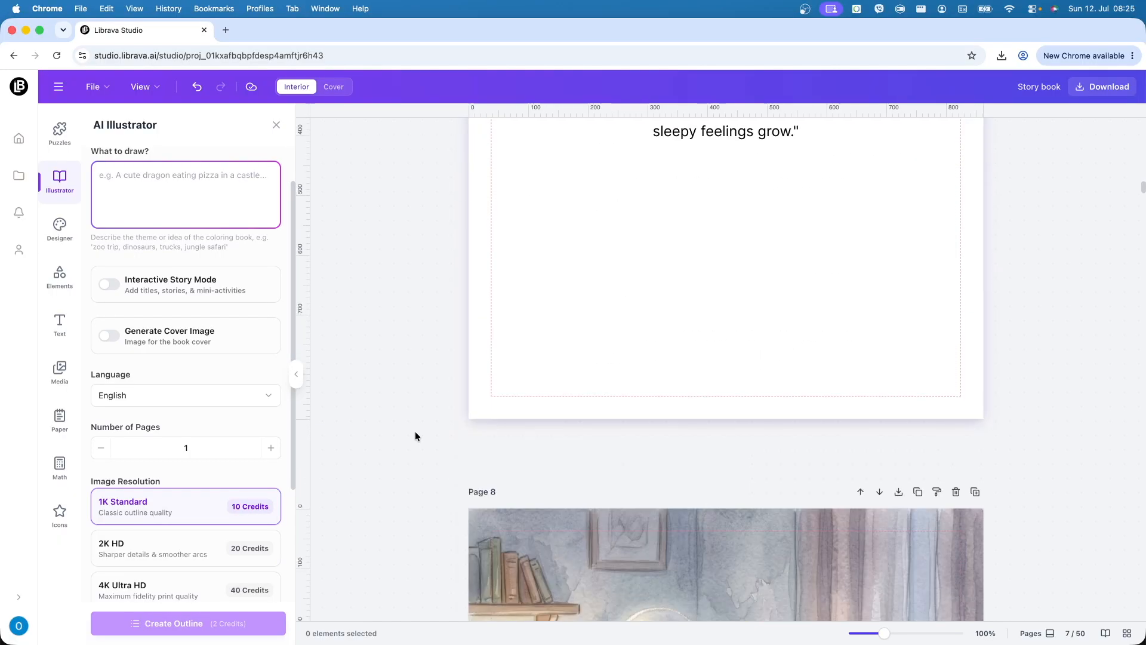
scroll(416, 436, down, 7)
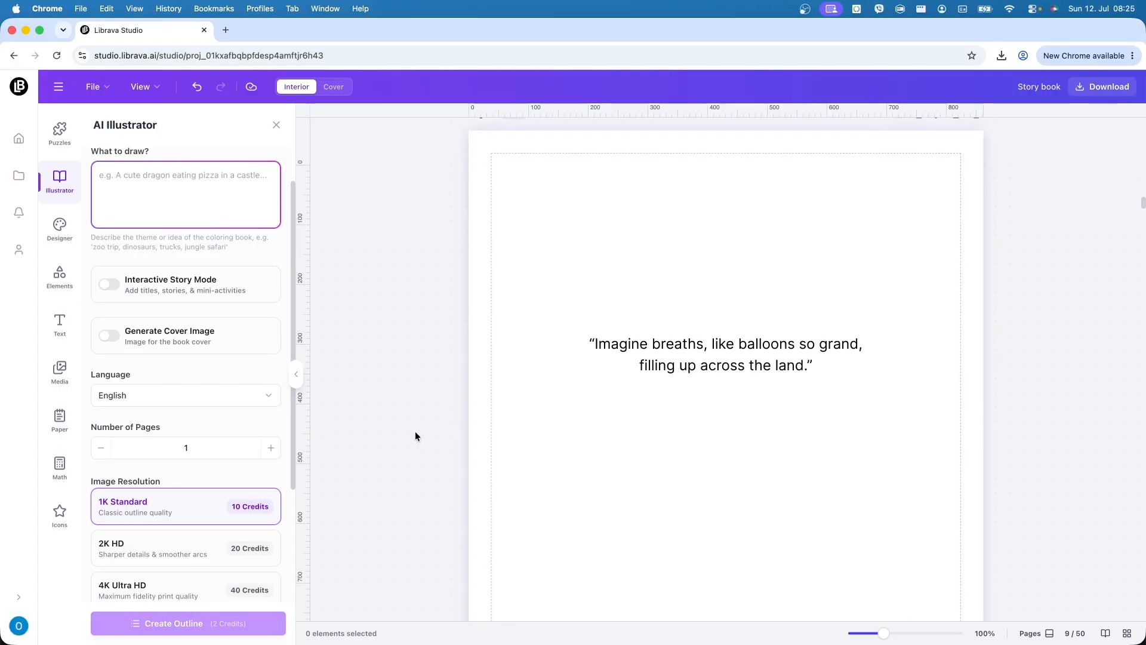
scroll(415, 436, up, 20)
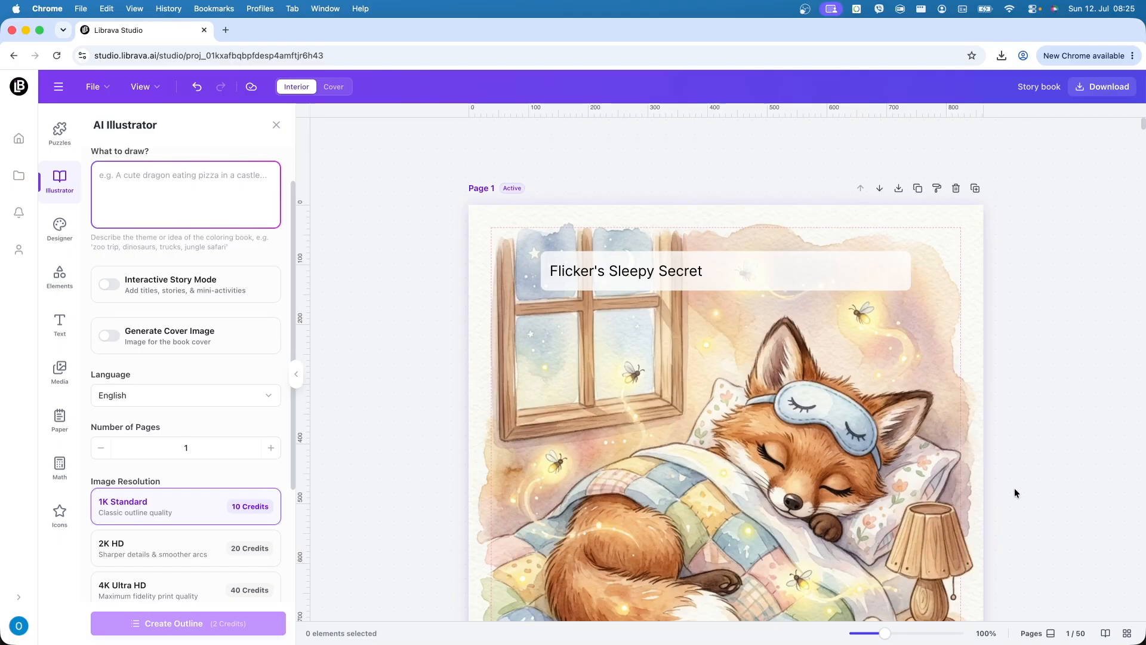
scroll(992, 504, down, 3)
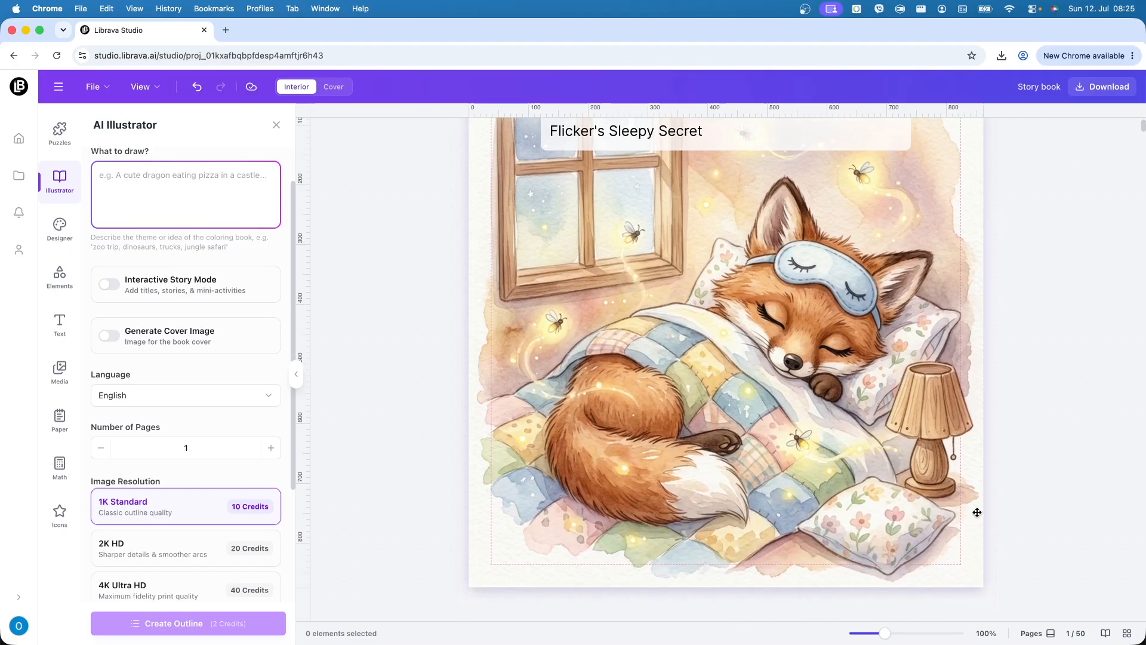
click(1105, 634)
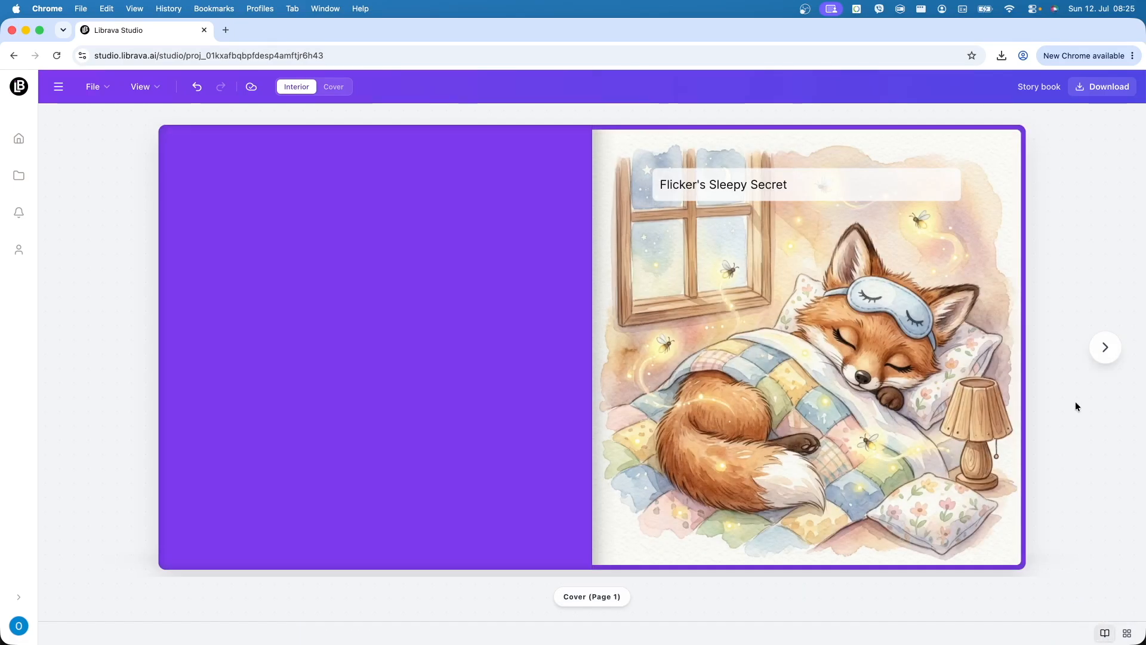
- Flip through the 3D book preview from the cover to pages 32 and 33
key(Right)
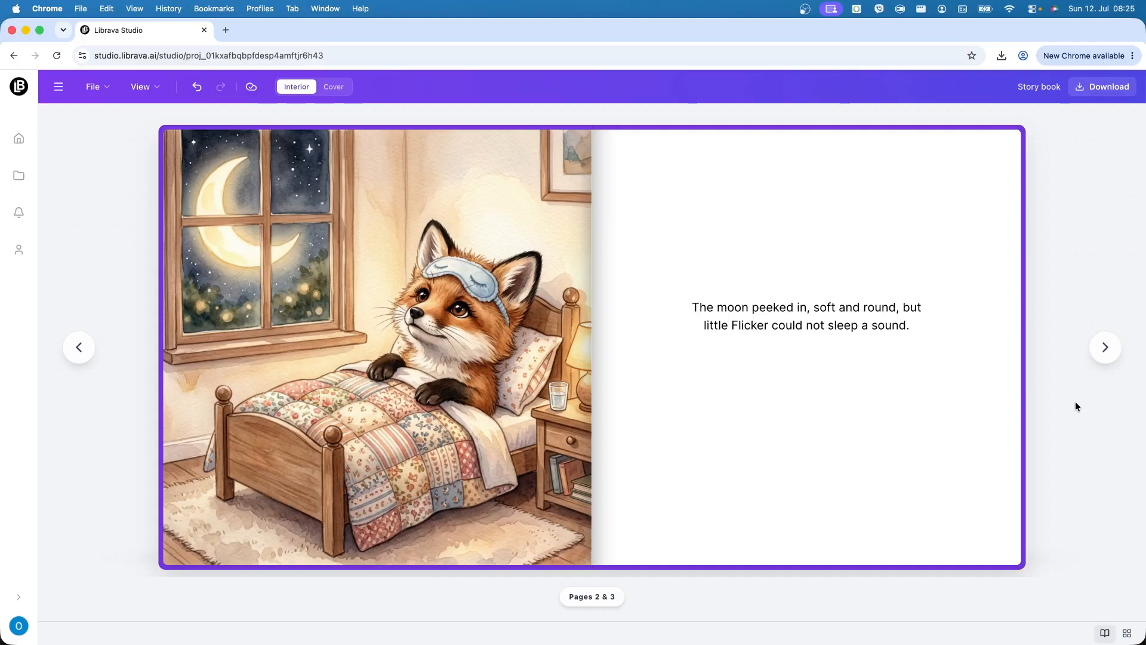
key(Right)
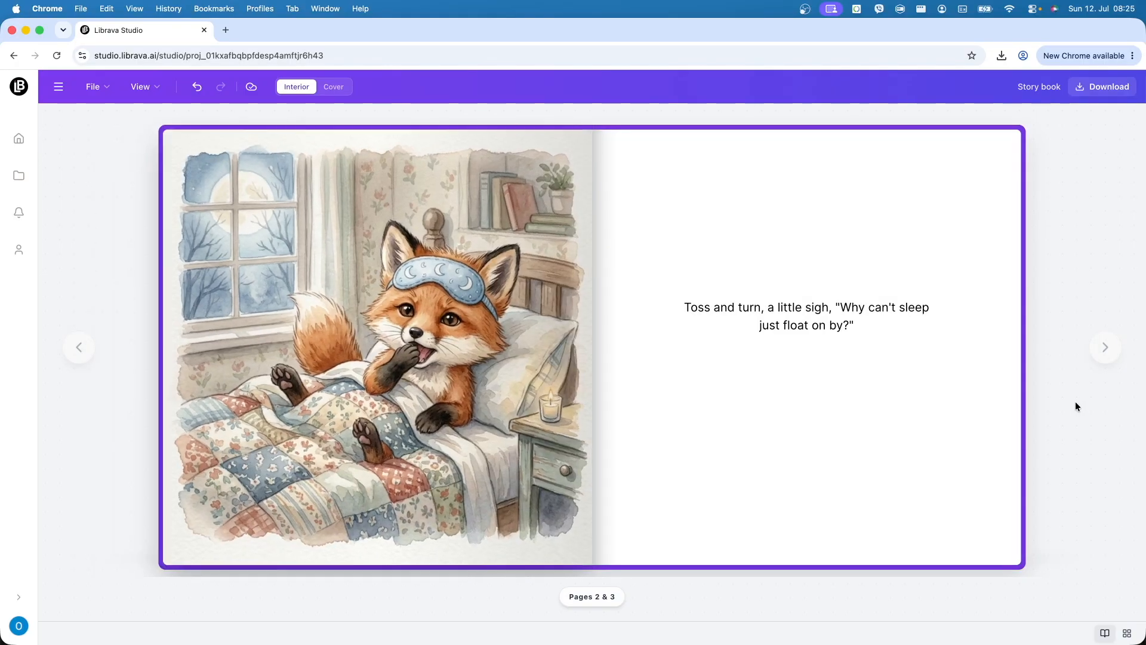
key(Right)
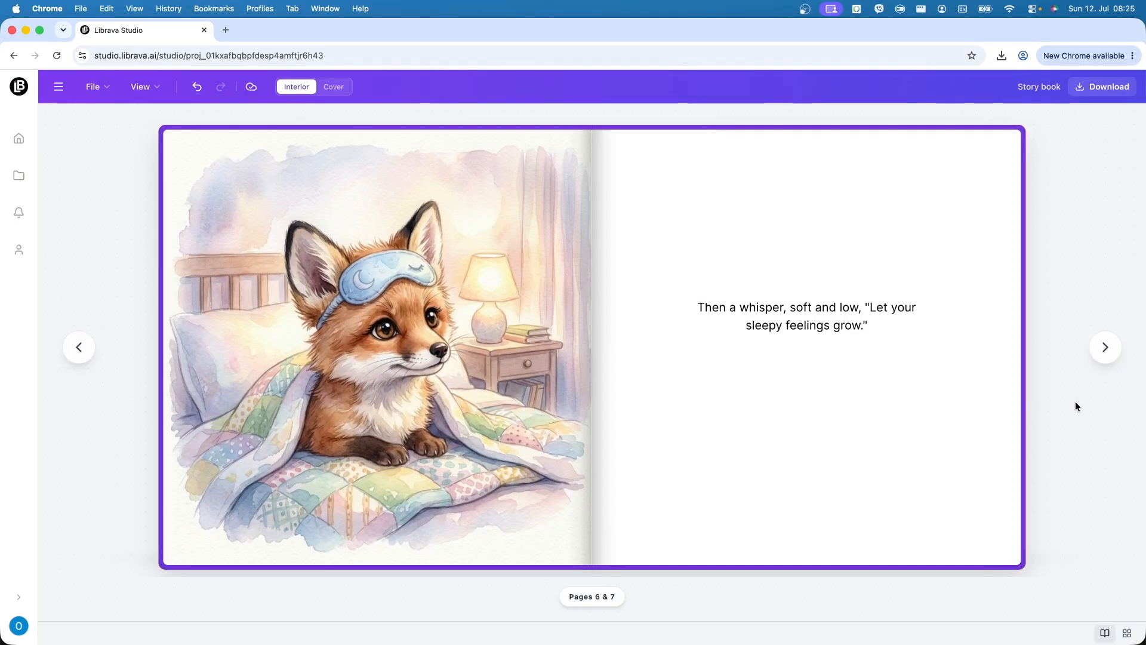
key(Right)
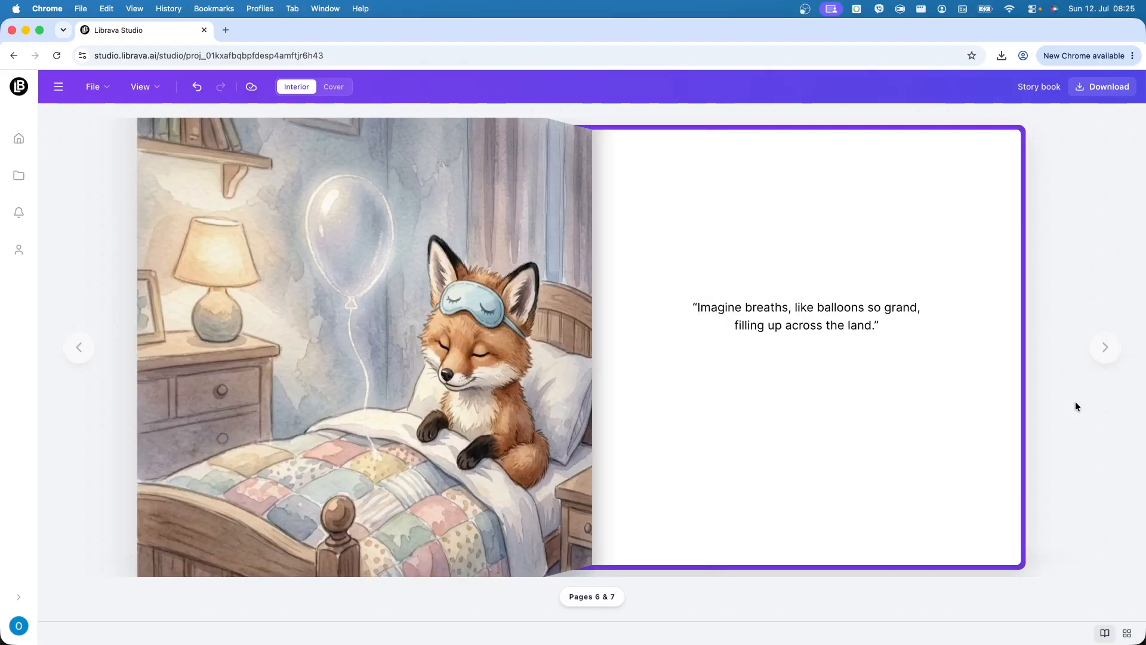
key(Right)
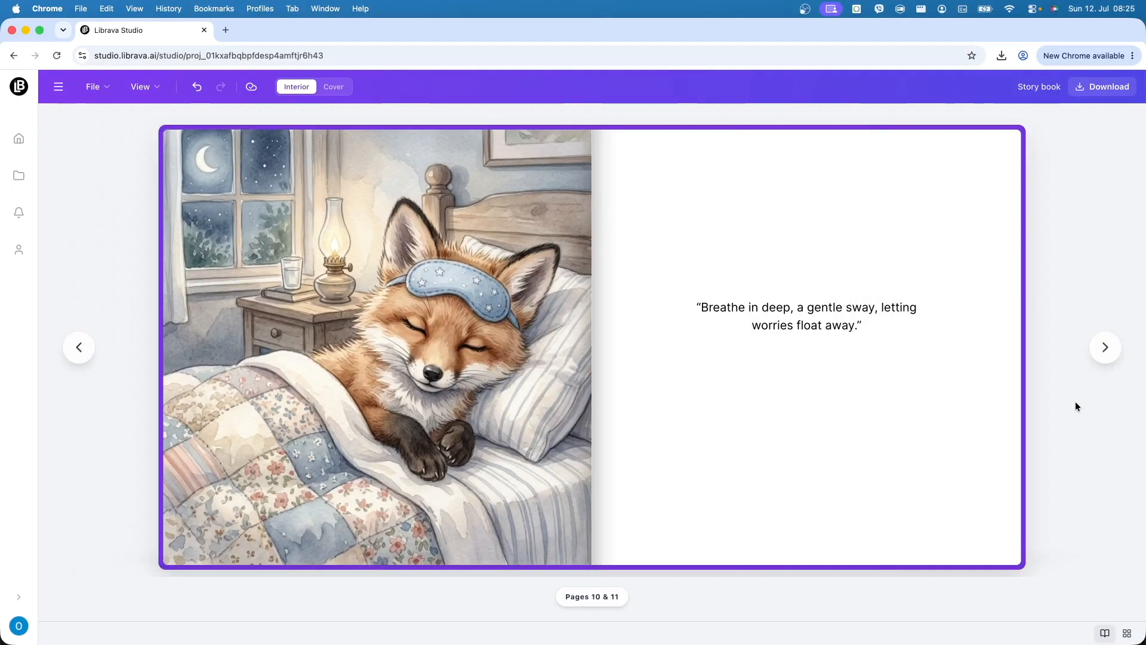
key(Right)
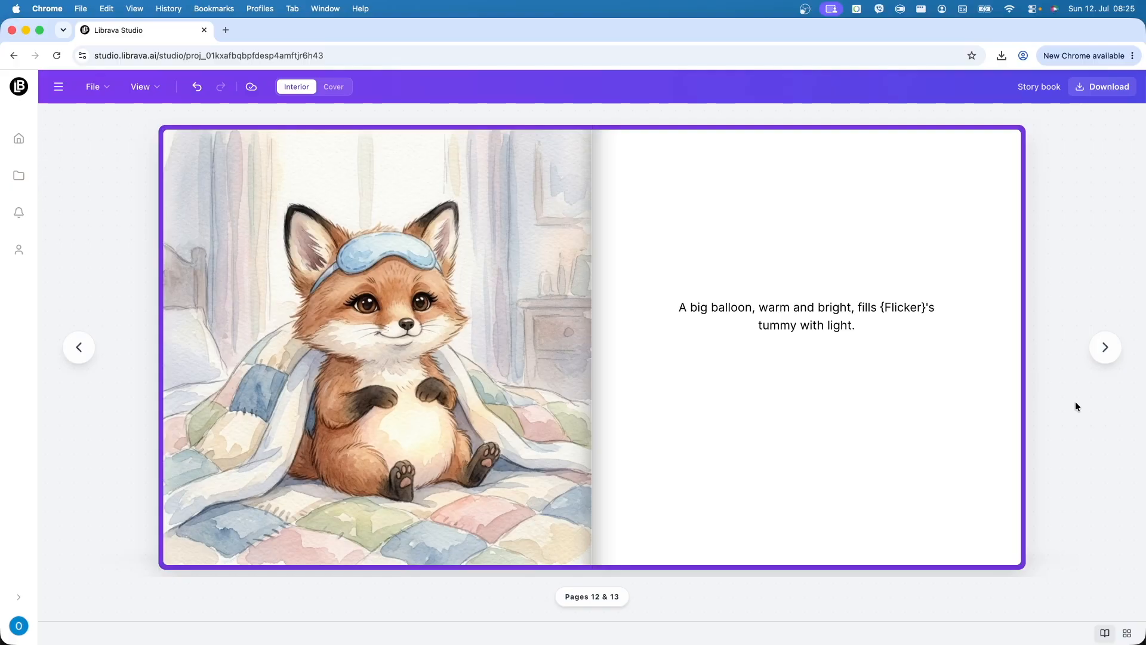
key(Right)
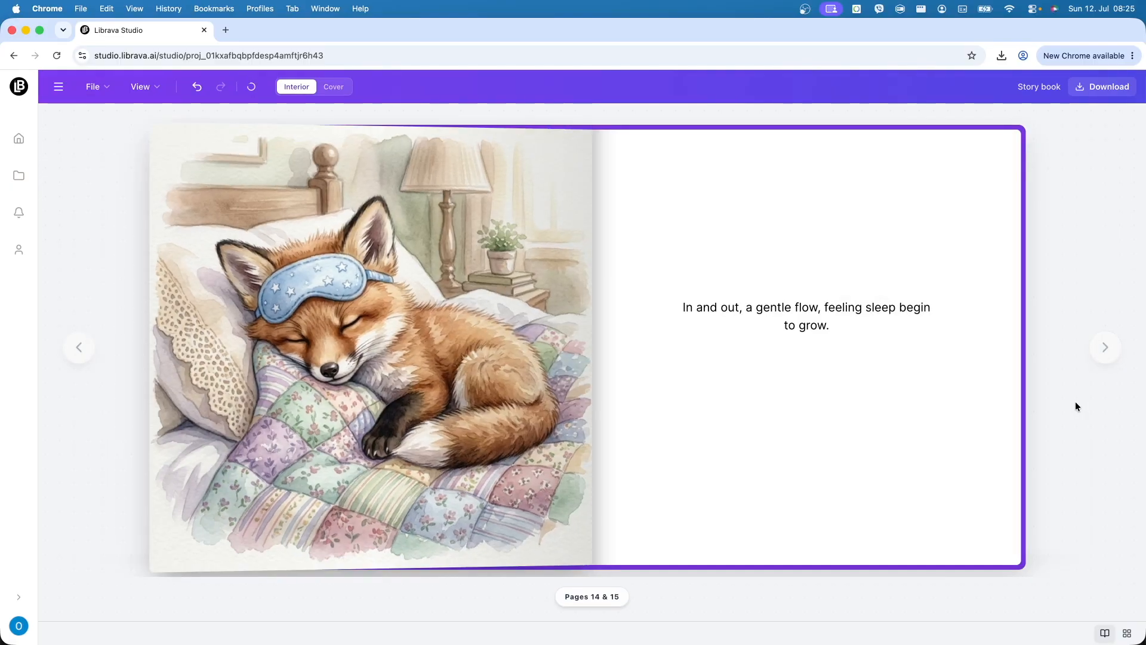
key(Right)
key(Right)
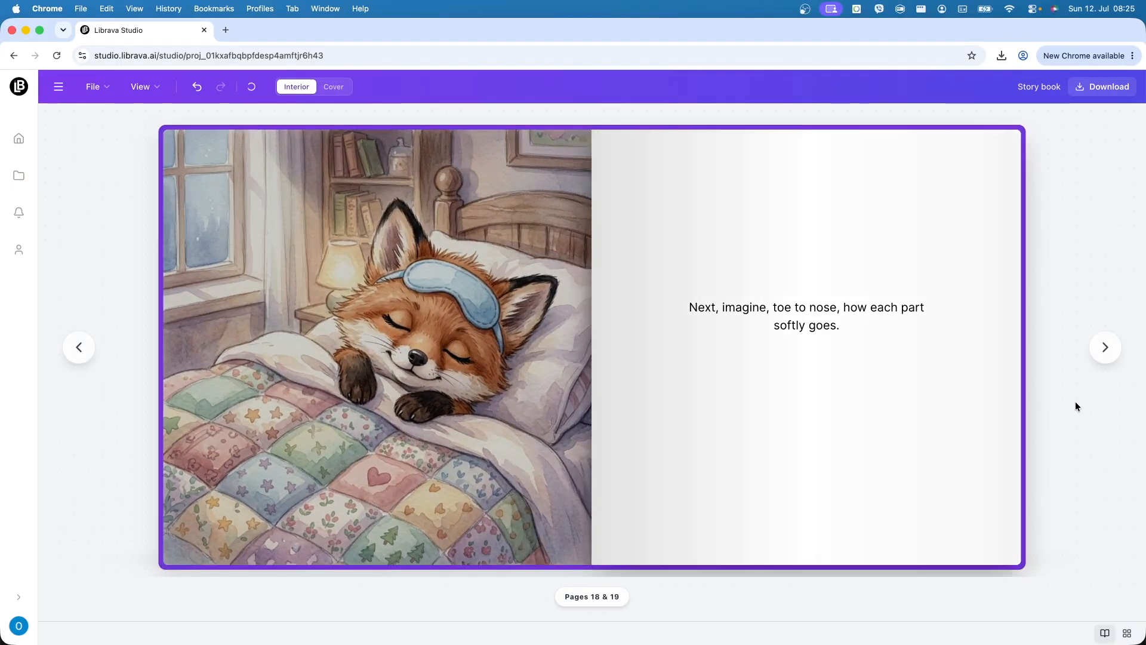
key(Right)
key(Right)
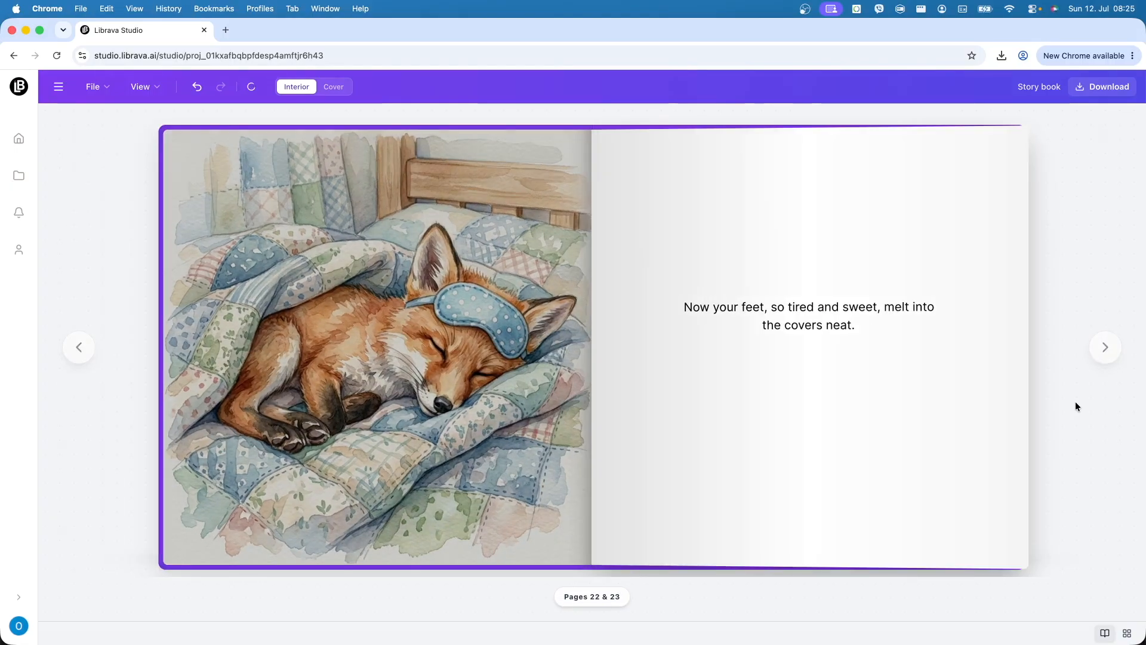
key(Right)
key(Right)
key(Right)
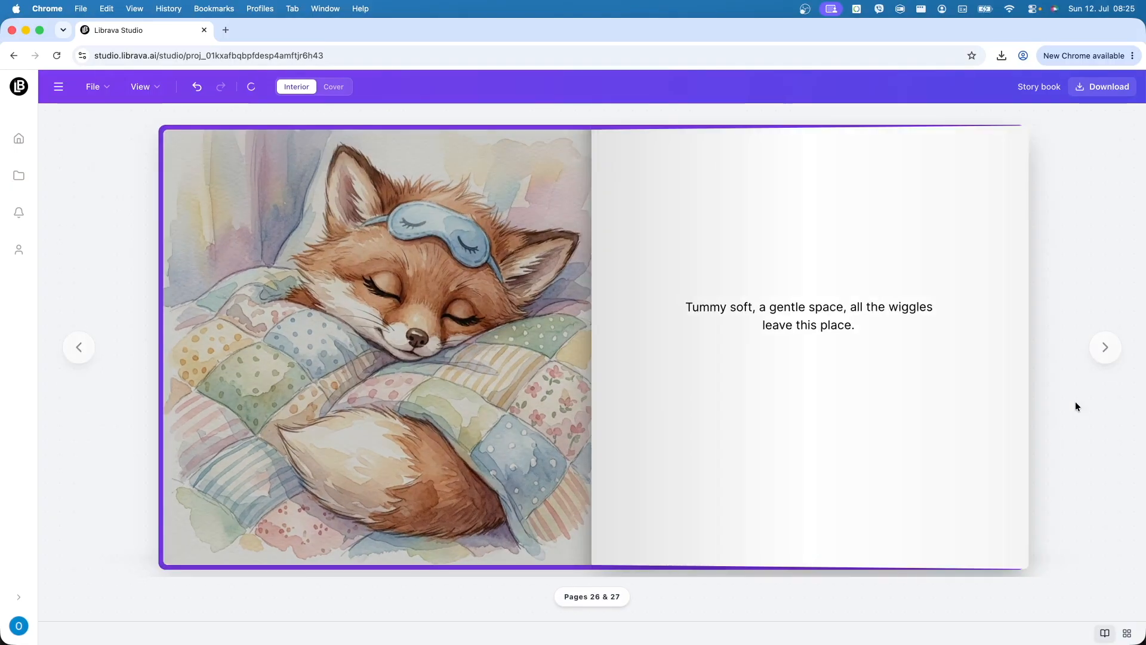
key(Right)
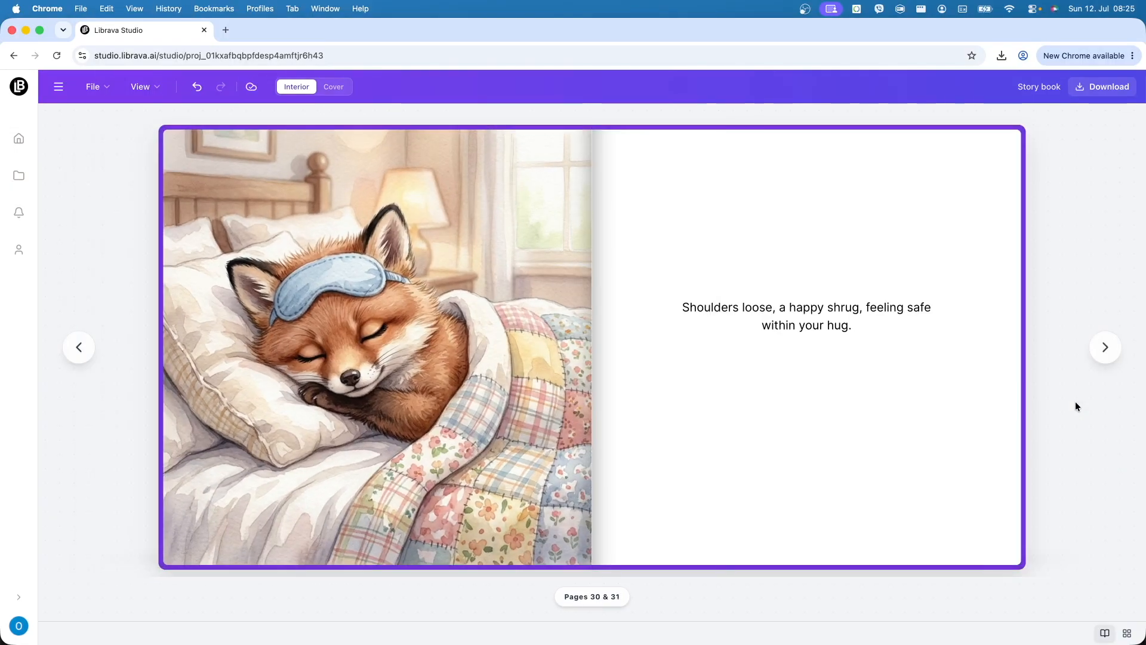
key(Right)
key(Right)
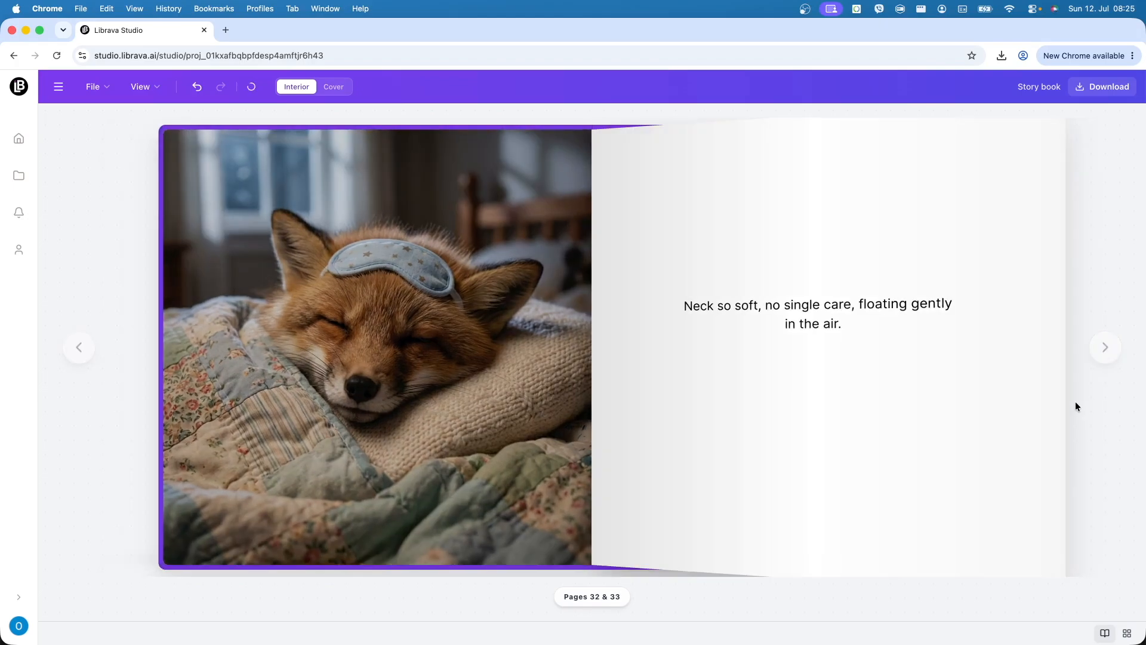
- Page through the remaining spreads to the end, then close the preview and return to Page 1
key(Left)
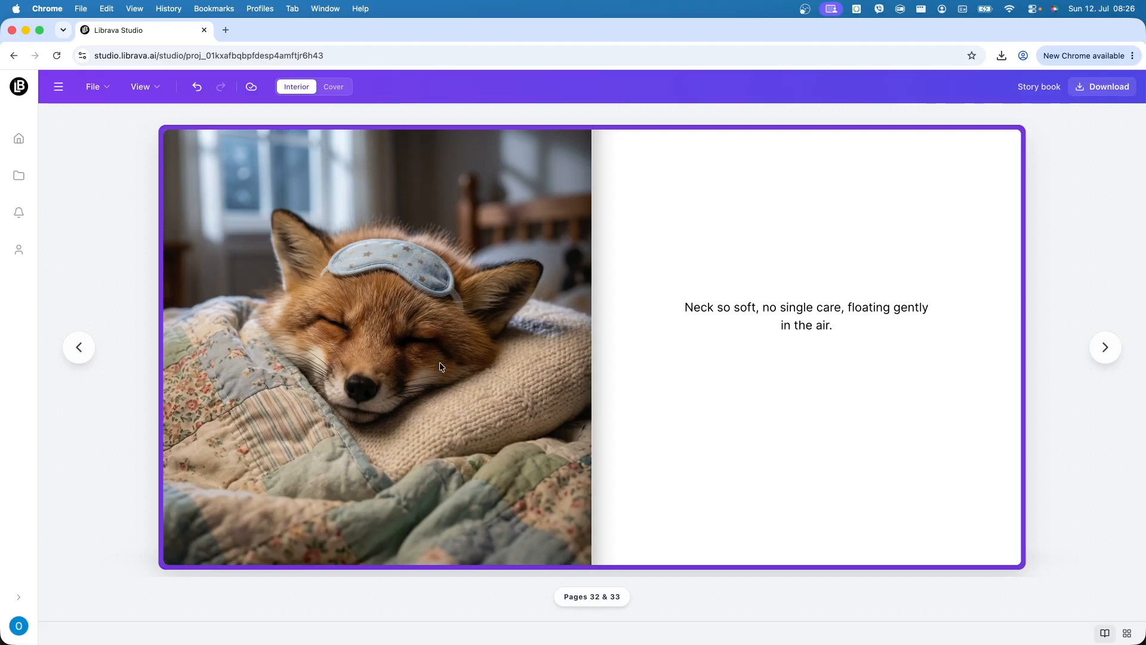
key(Right)
key(Right)
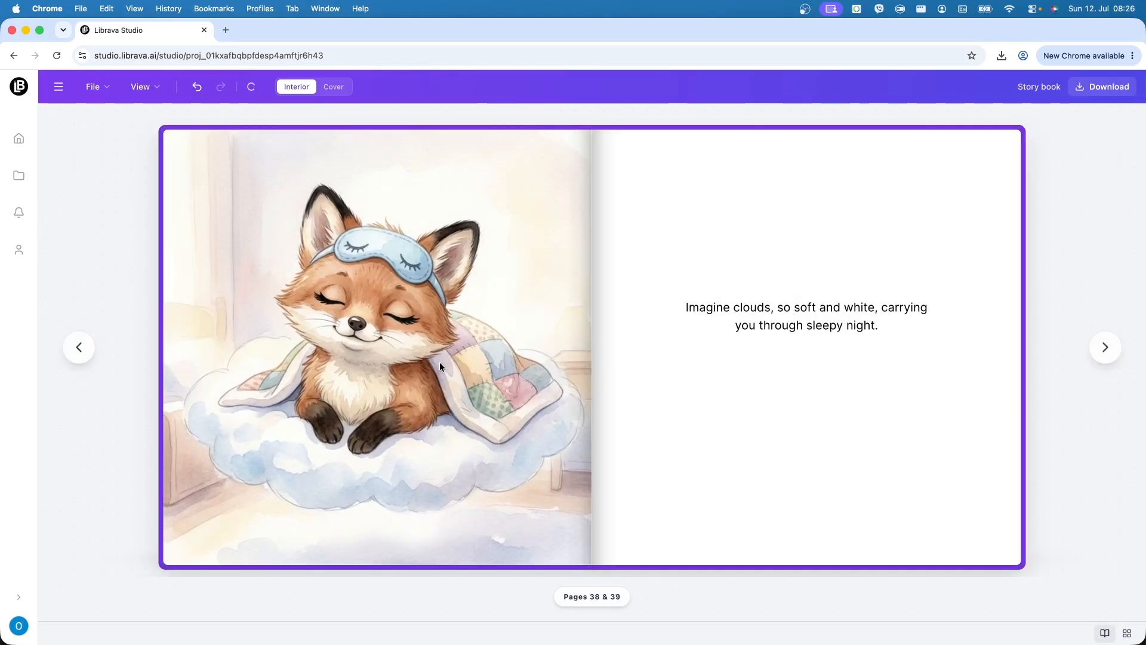
key(Right)
key(Right)
key(Right)
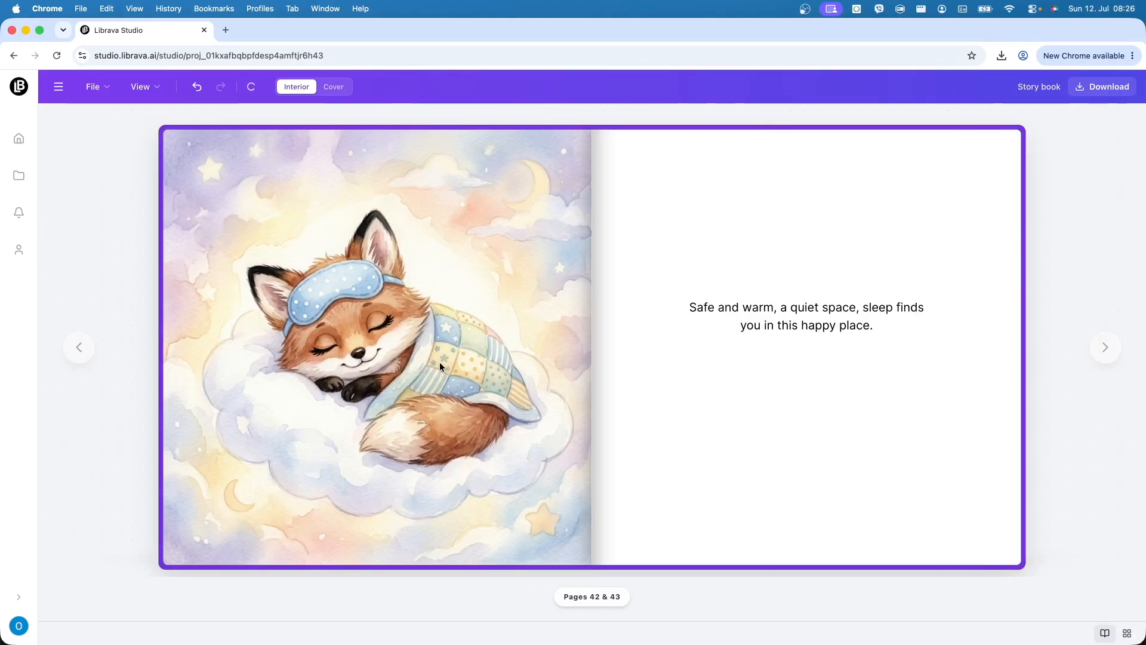
key(Right)
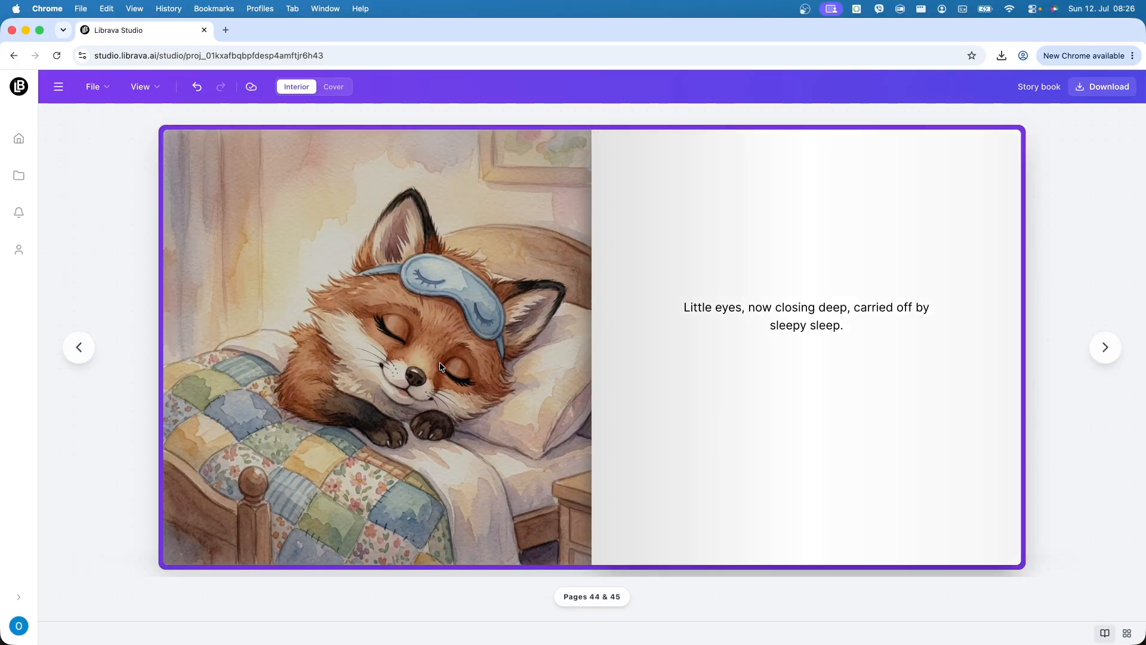
key(Right)
key(Right)
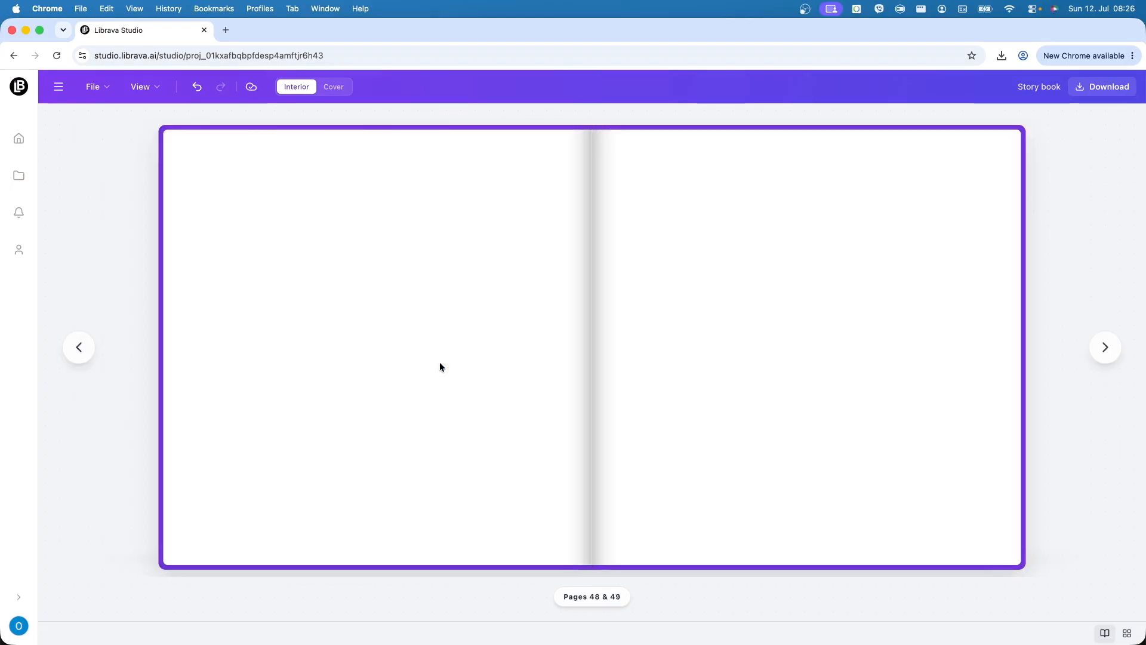
key(Right)
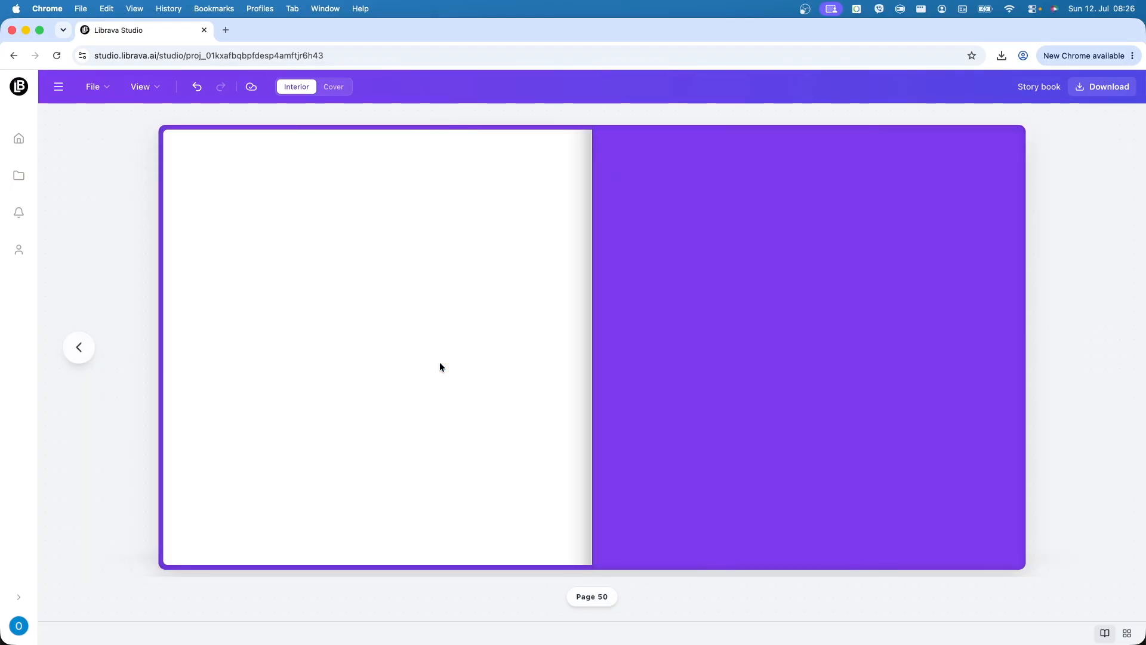
click(1102, 634)
scroll(740, 451, up, 20)
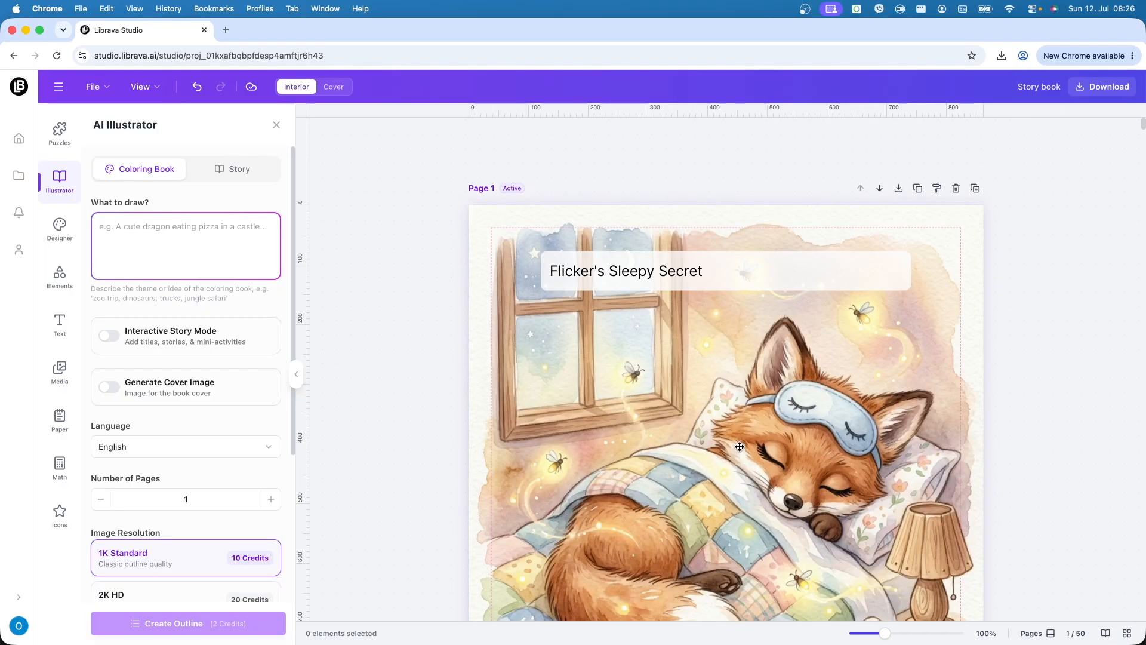
scroll(739, 446, down, 3)
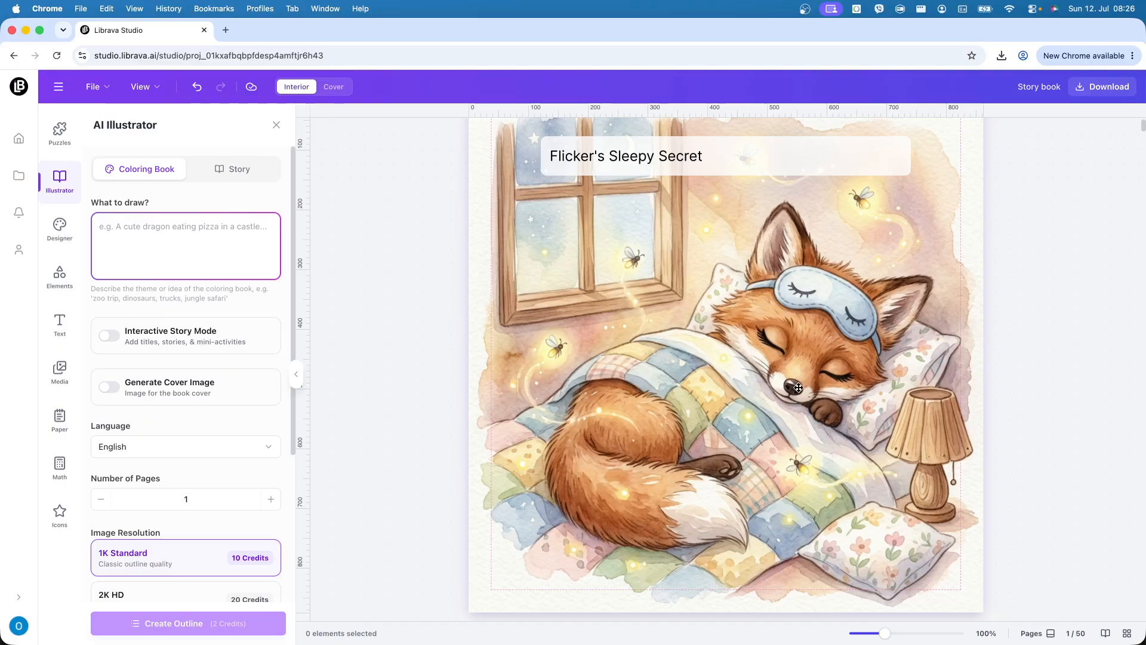
- Delete the watercolor fox image from Page 1, keeping the 'Flicker's Sleepy Secret' title
scroll(786, 452, up, 2)
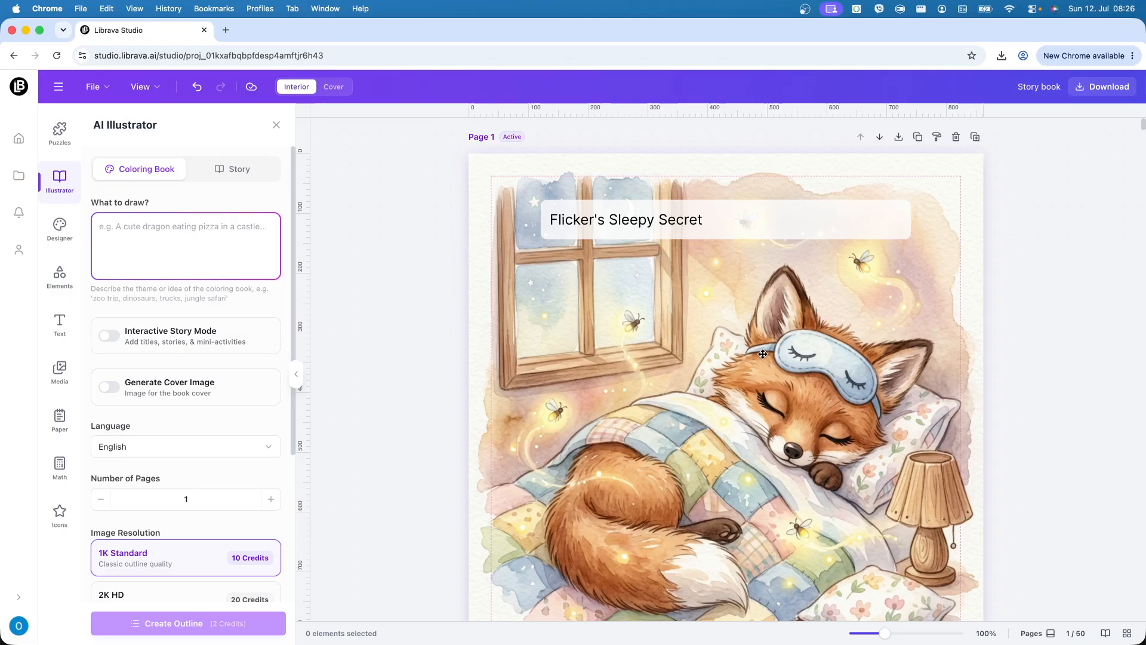
double_click(686, 227)
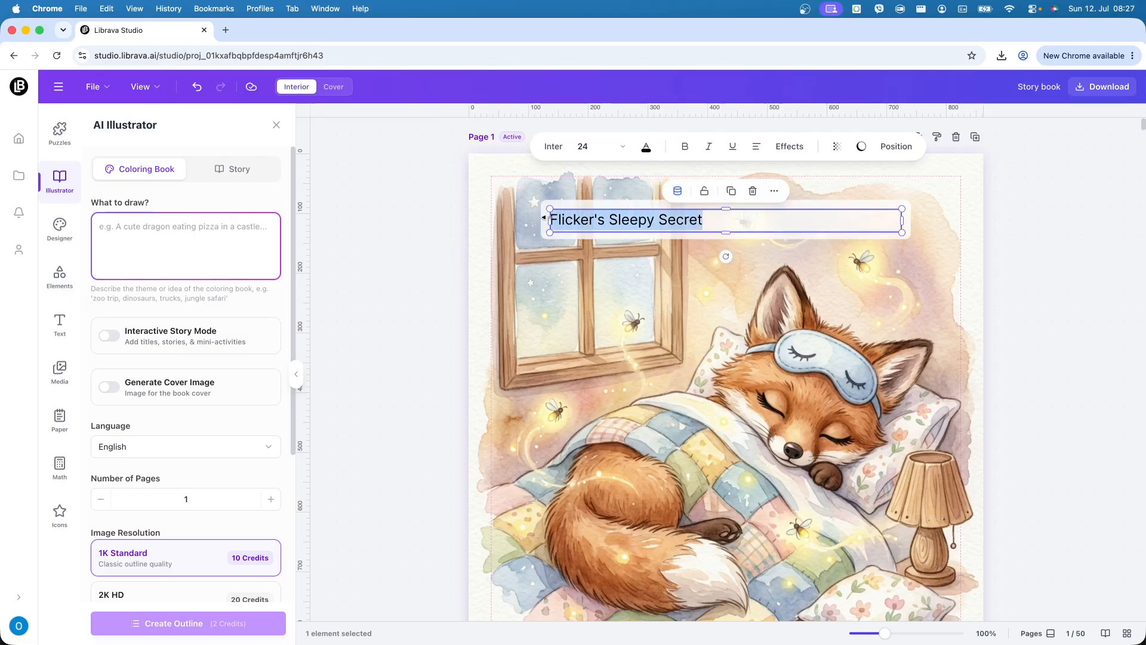
click(423, 297)
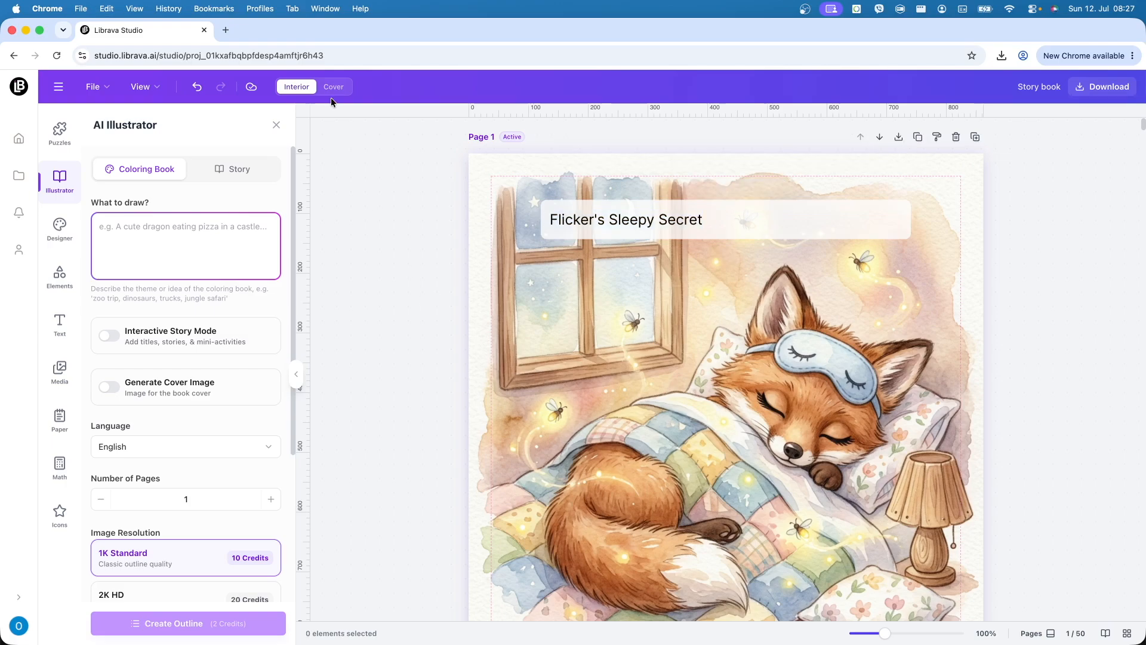
click(705, 338)
key(Delete)
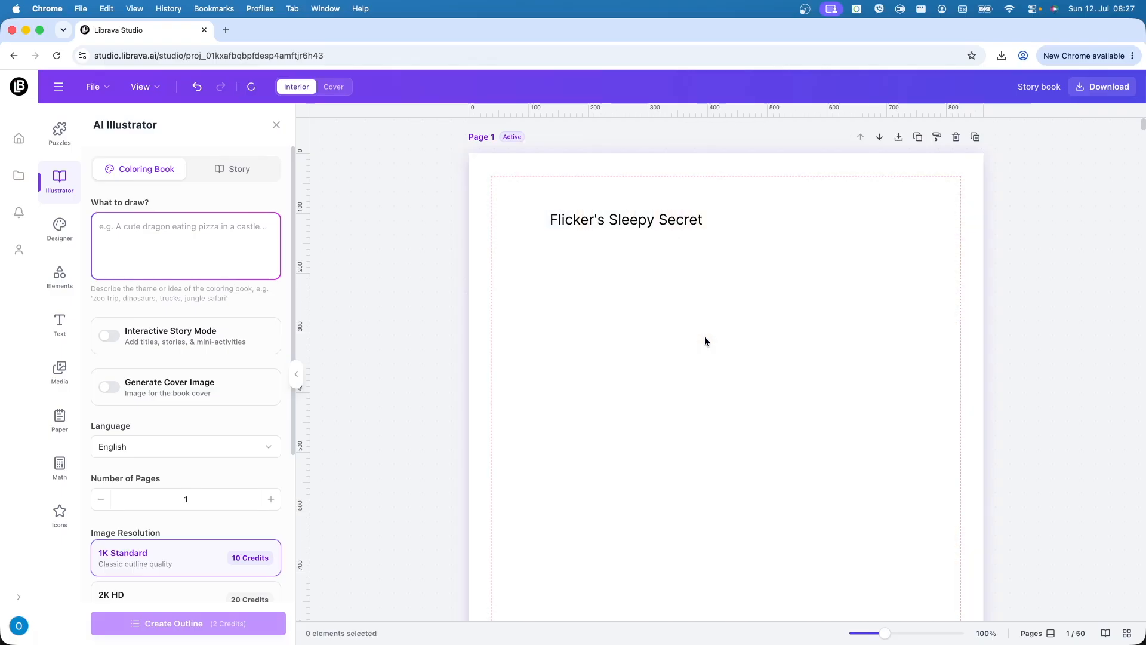
- Move and resize the title box toward the middle of Page 1
click(905, 218)
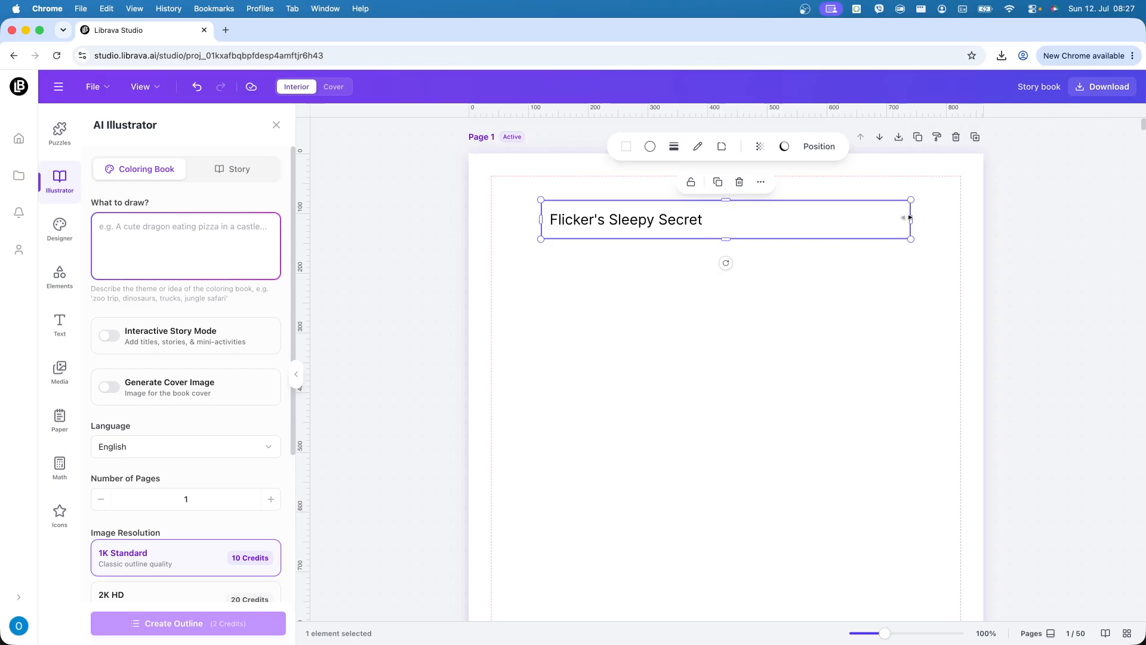
click(523, 220)
drag(568, 226, 628, 434)
drag(927, 436, 931, 593)
drag(765, 452, 731, 417)
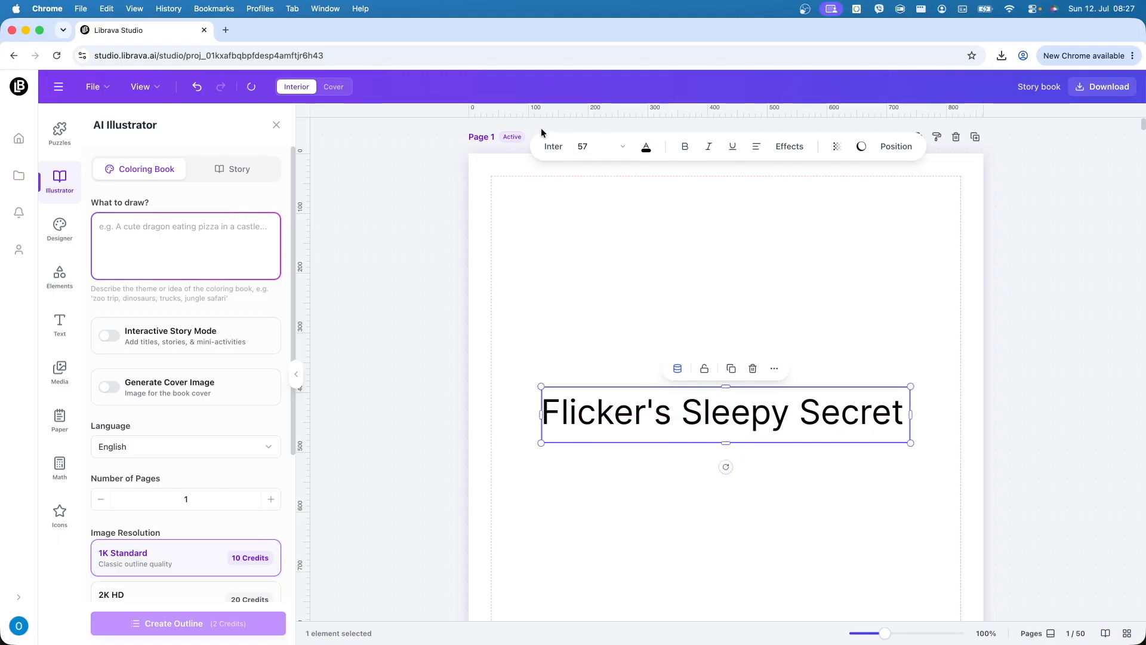
- Set the title font to Titan One
click(553, 147)
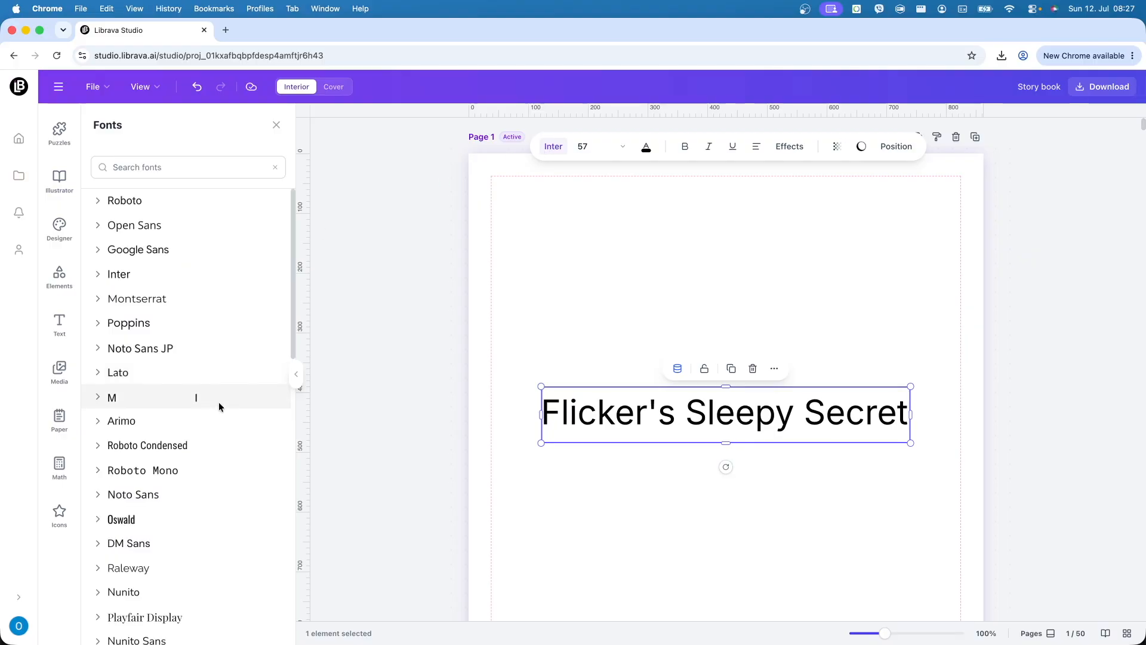
scroll(218, 403, down, 5)
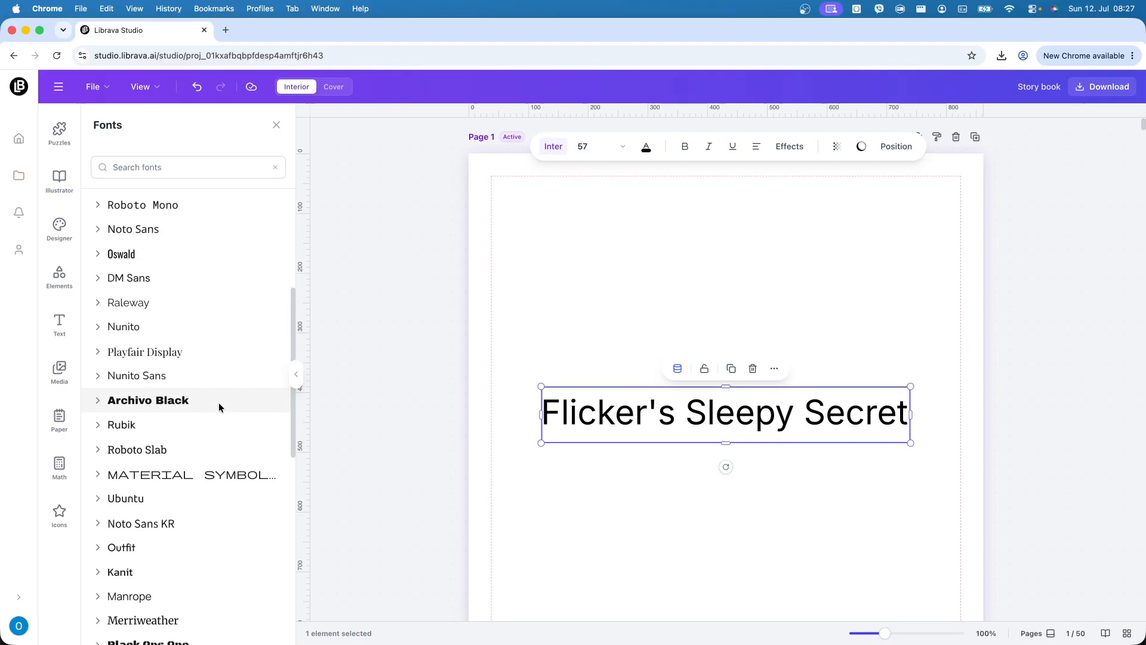
click(218, 402)
scroll(219, 448, down, 10)
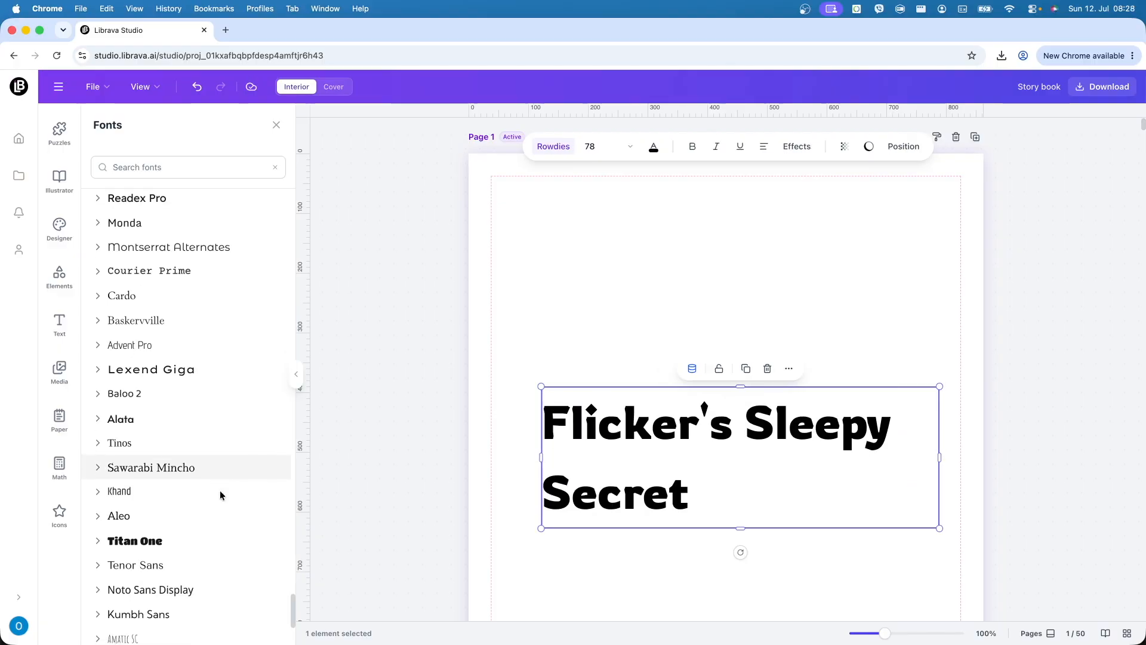
click(148, 547)
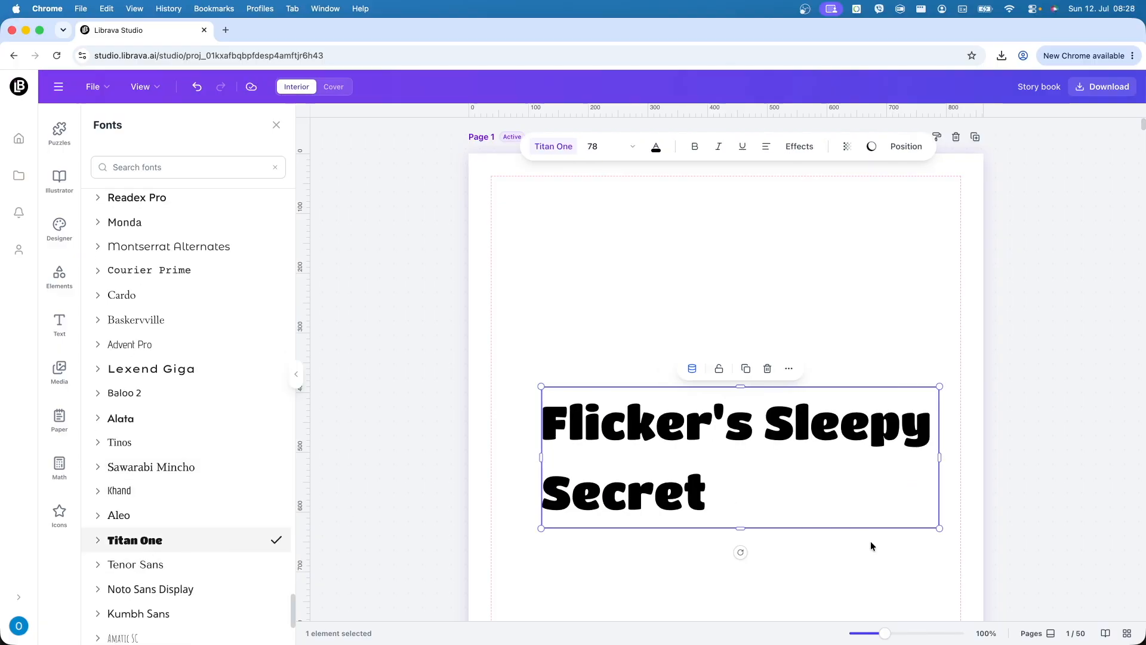
- Wrap the title onto two centre-aligned lines and align it to the page's center and middle
drag(943, 464, 892, 462)
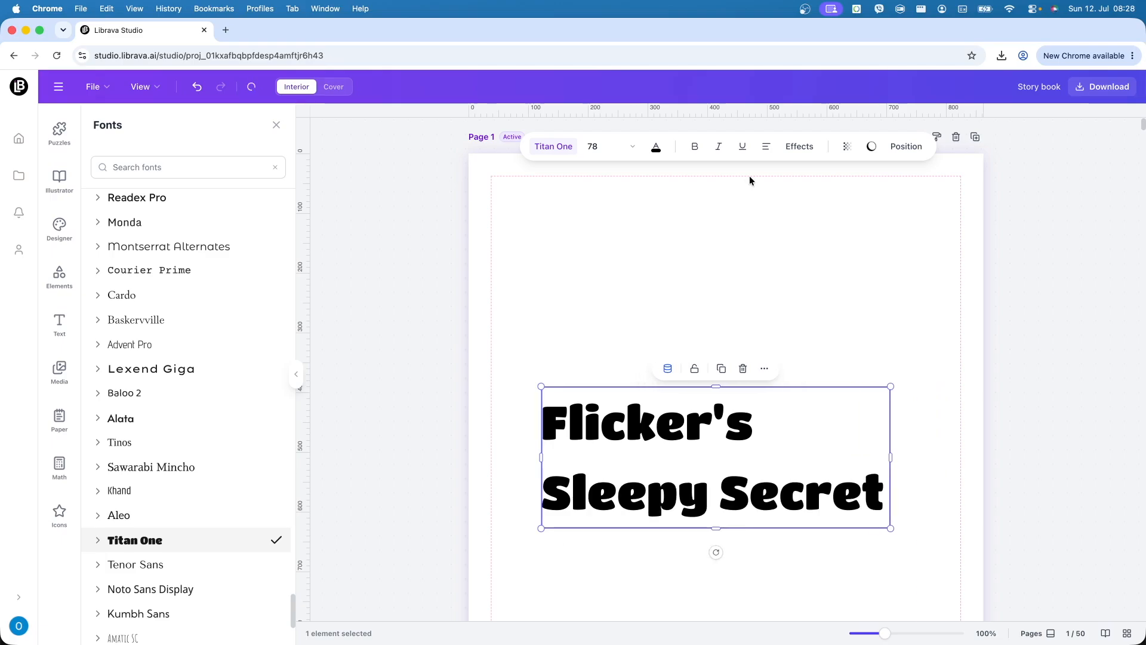
click(764, 149)
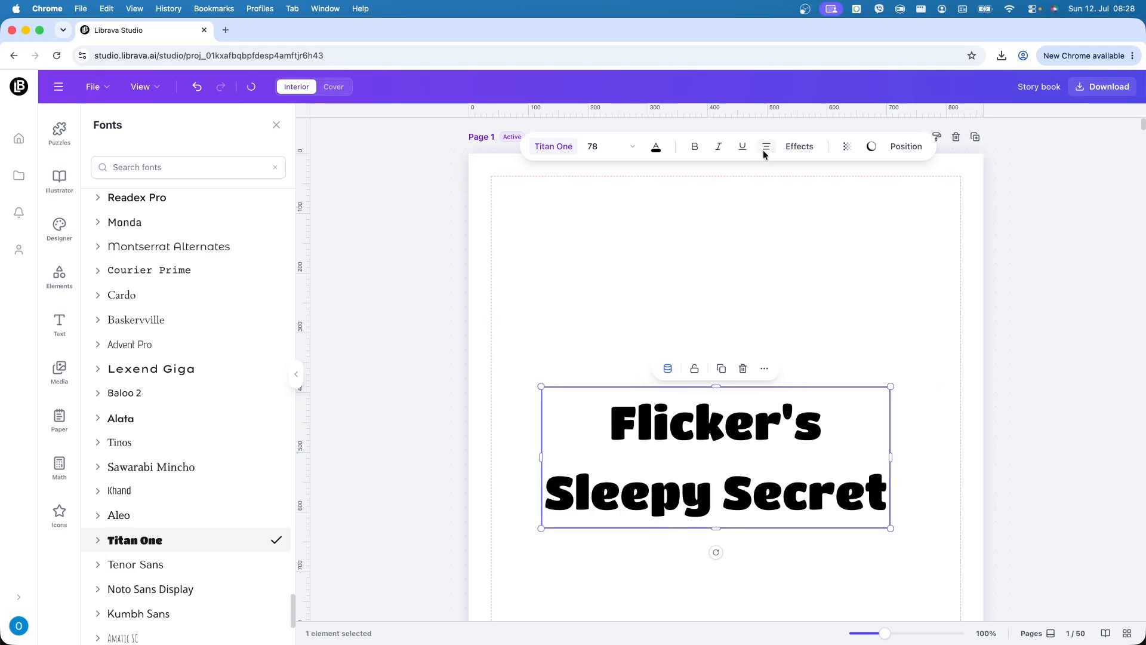
click(907, 147)
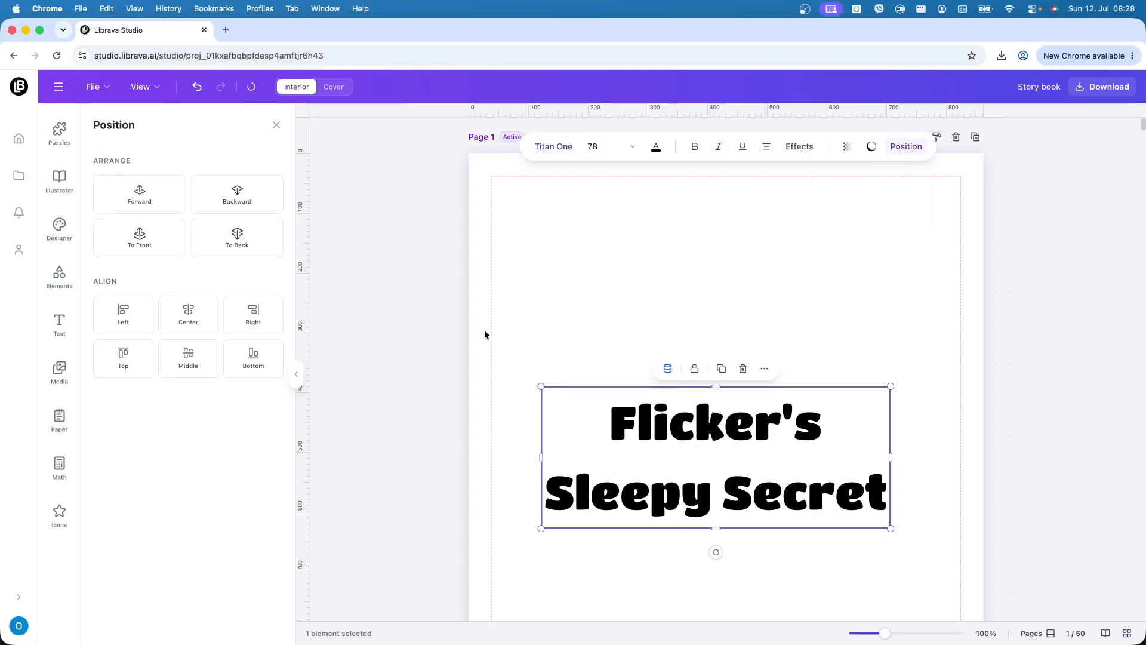
click(187, 315)
click(189, 361)
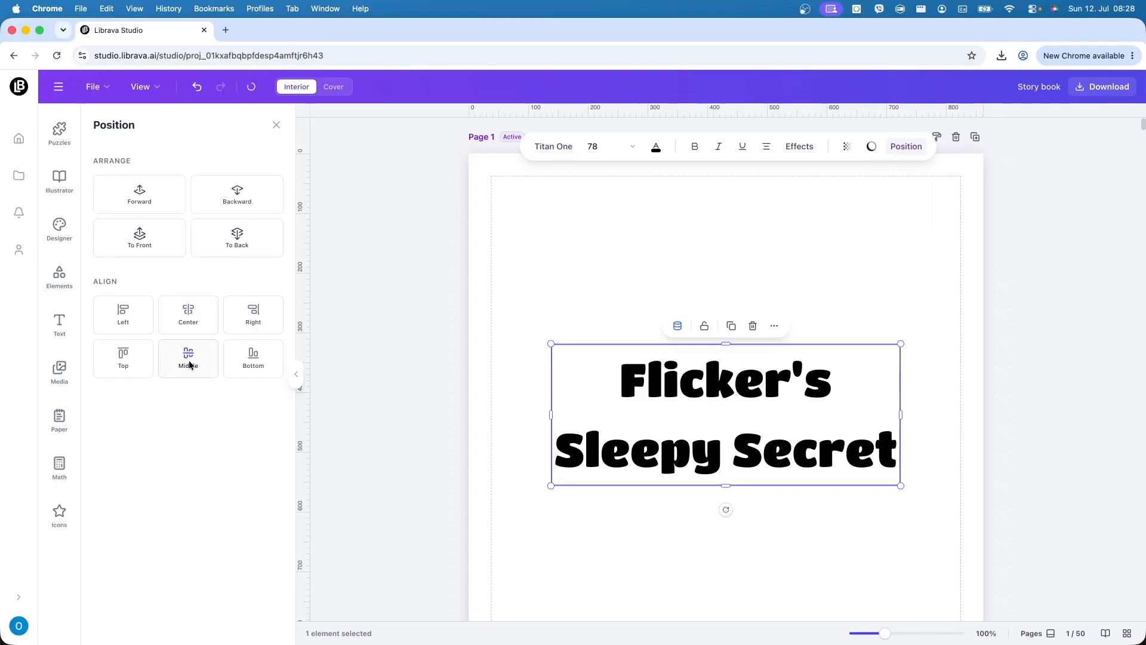
- Check the centred title on the page and open the 3D book preview
click(455, 519)
scroll(481, 505, down, 3)
scroll(486, 503, up, 4)
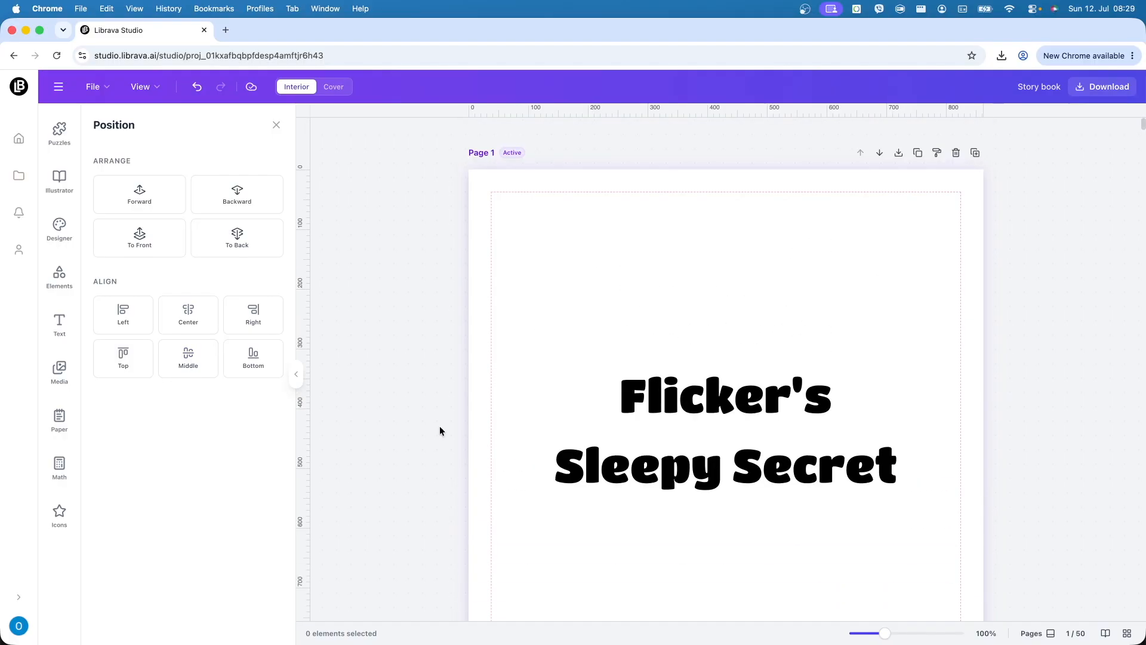
scroll(440, 427, down, 4)
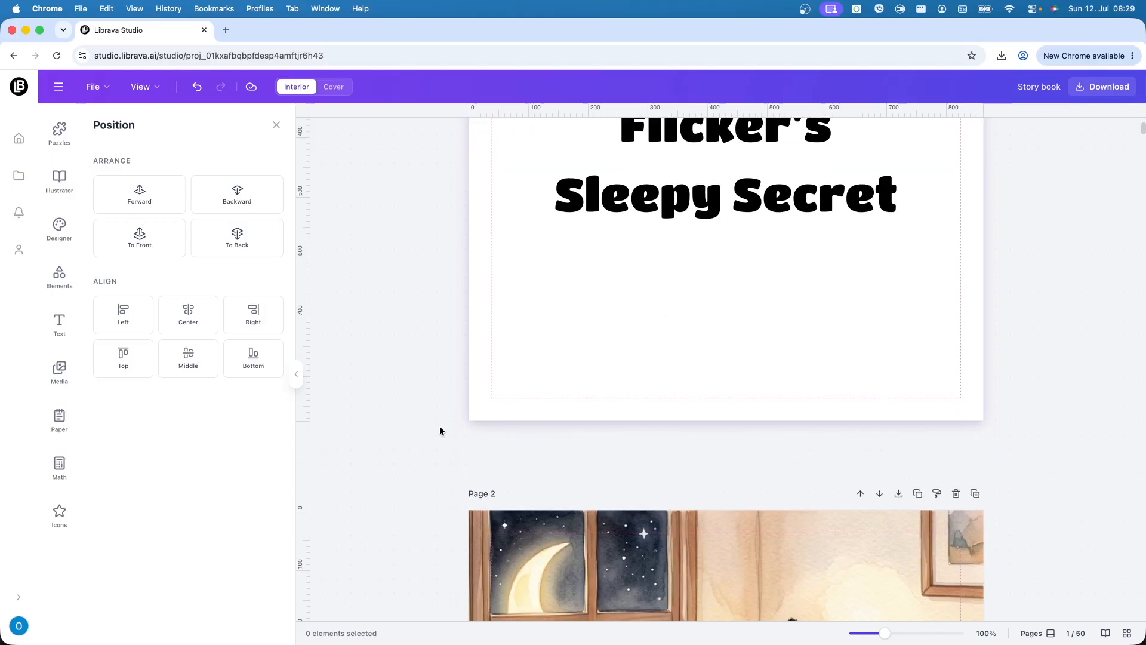
click(1106, 634)
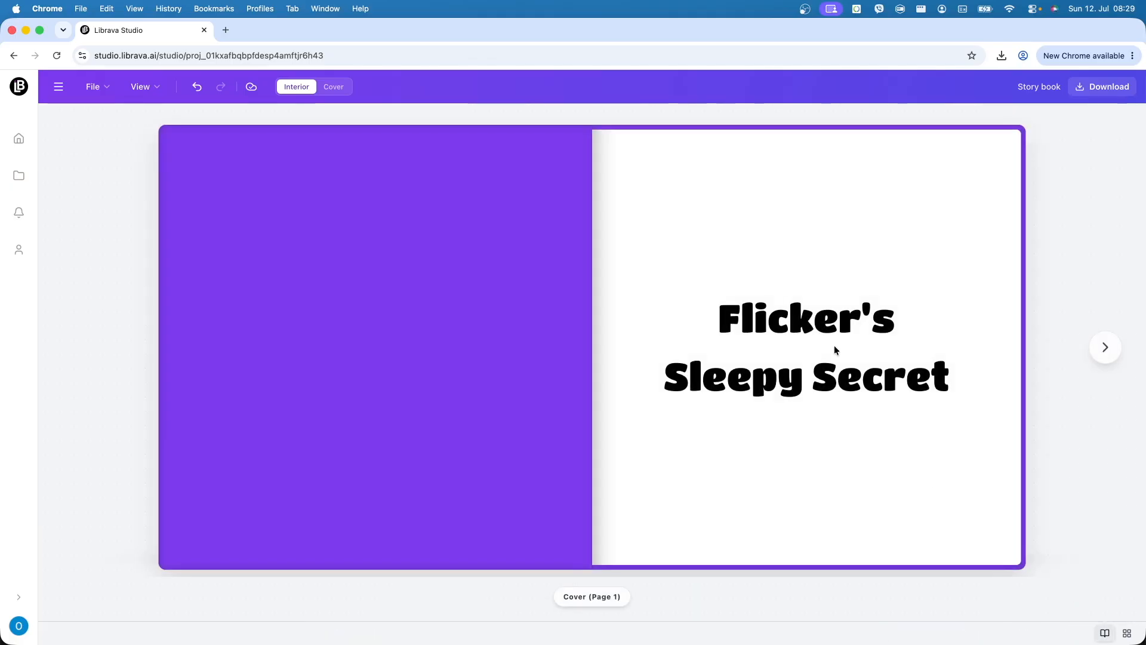
- Glance at the first spread in the preview, then return to editing and scroll to Page 3's moon verse
click(835, 350)
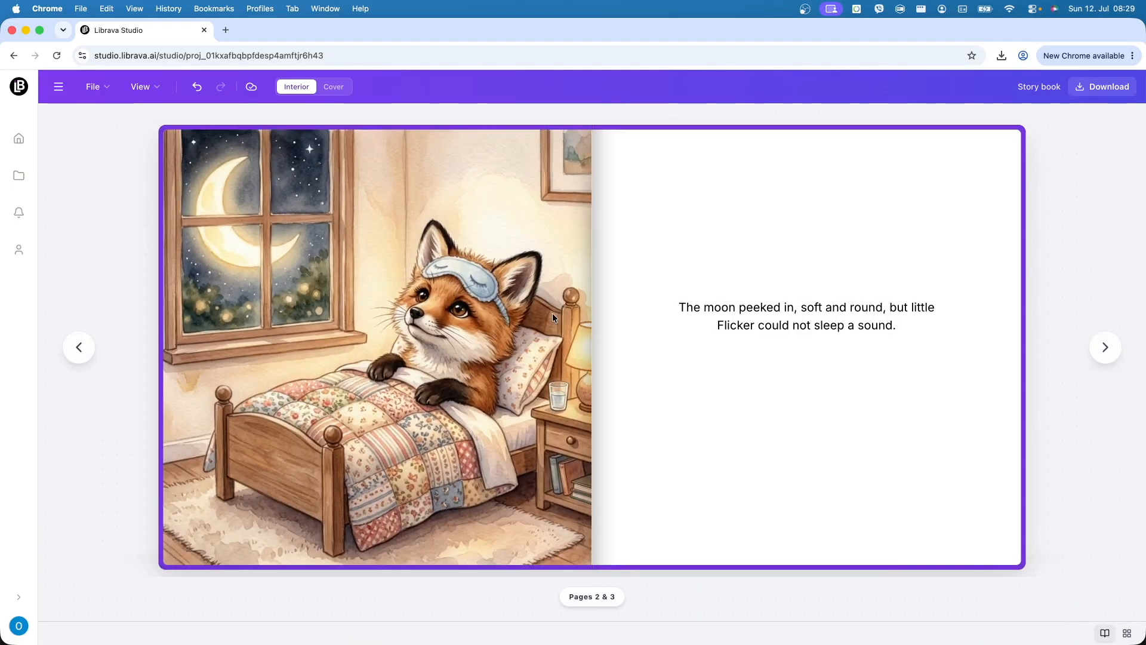
click(79, 348)
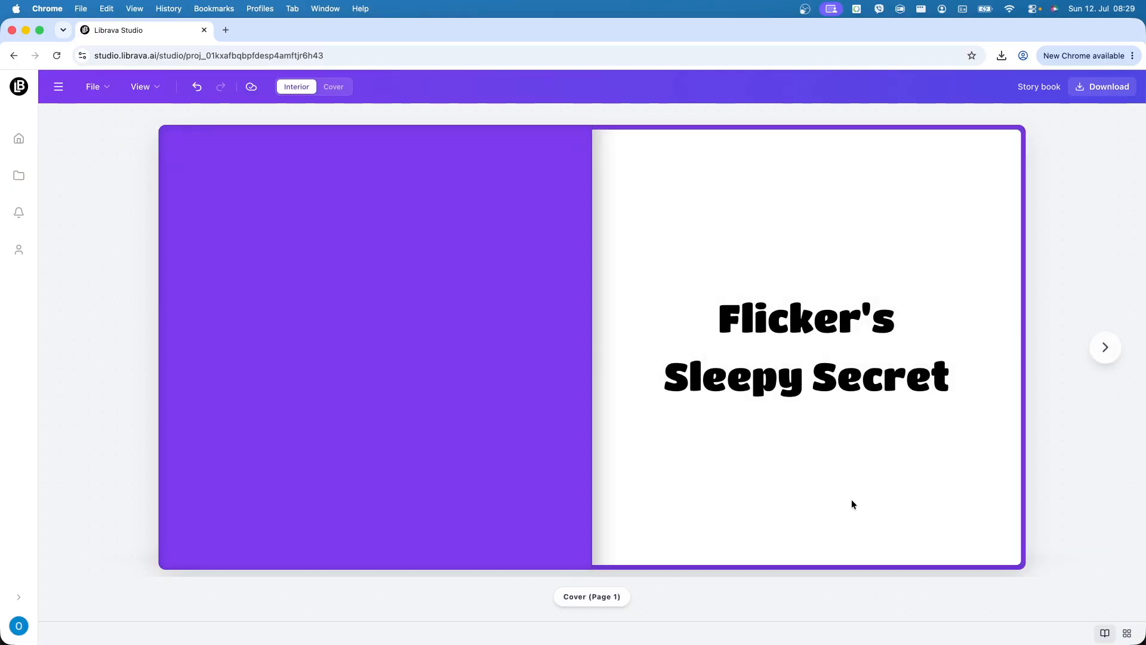
click(1094, 634)
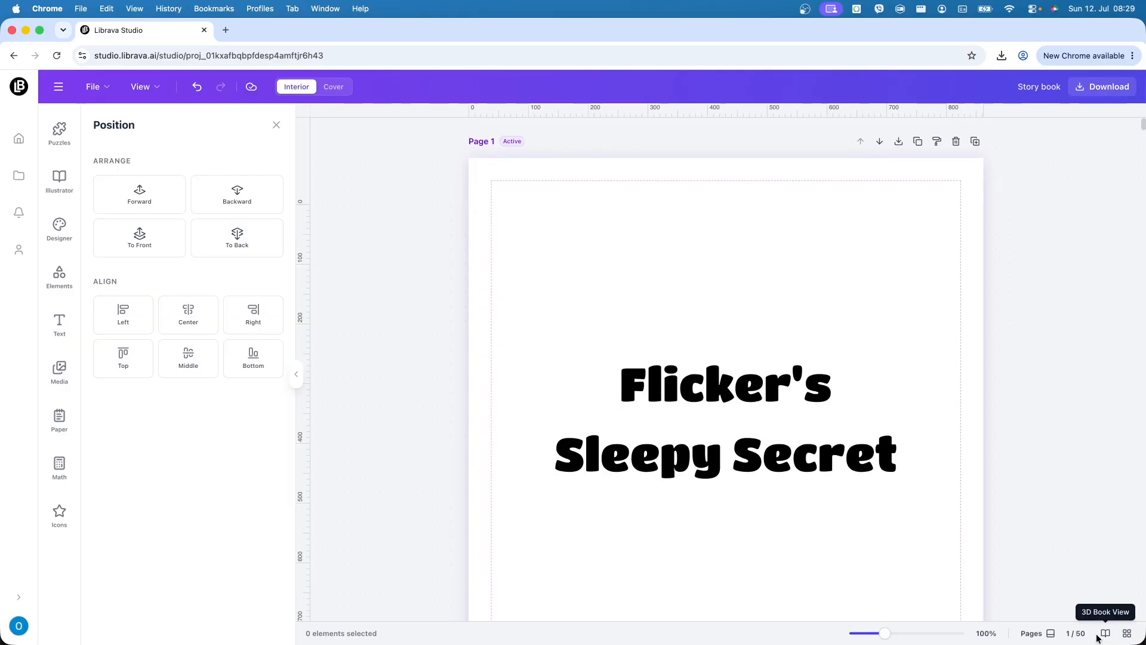
scroll(813, 493, down, 1)
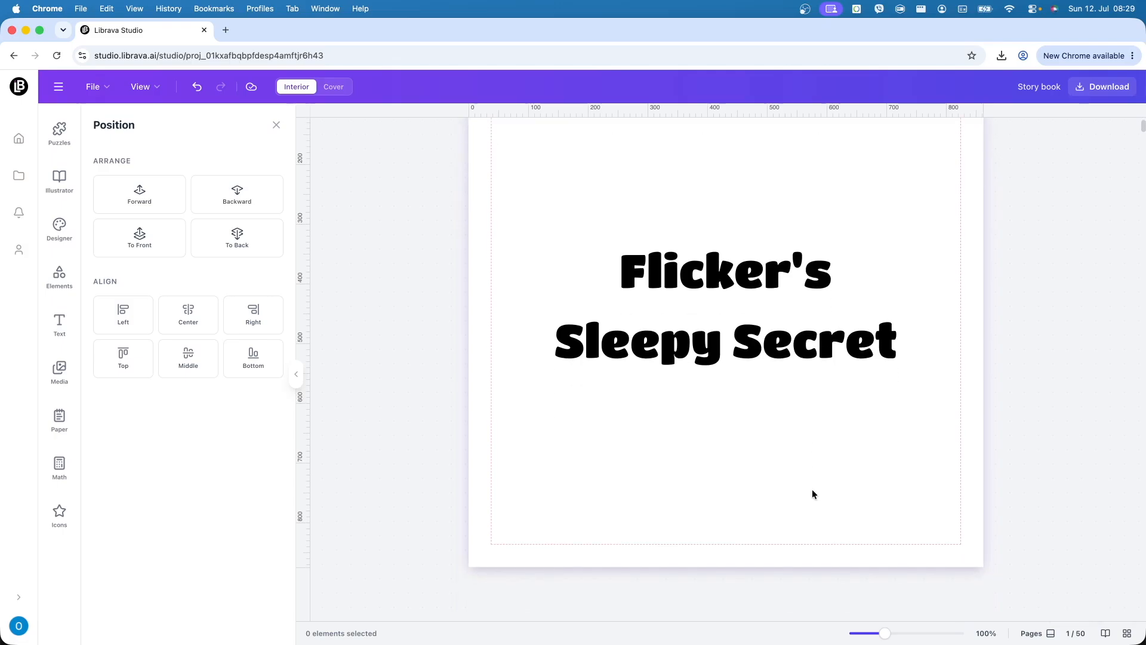
scroll(836, 537, down, 15)
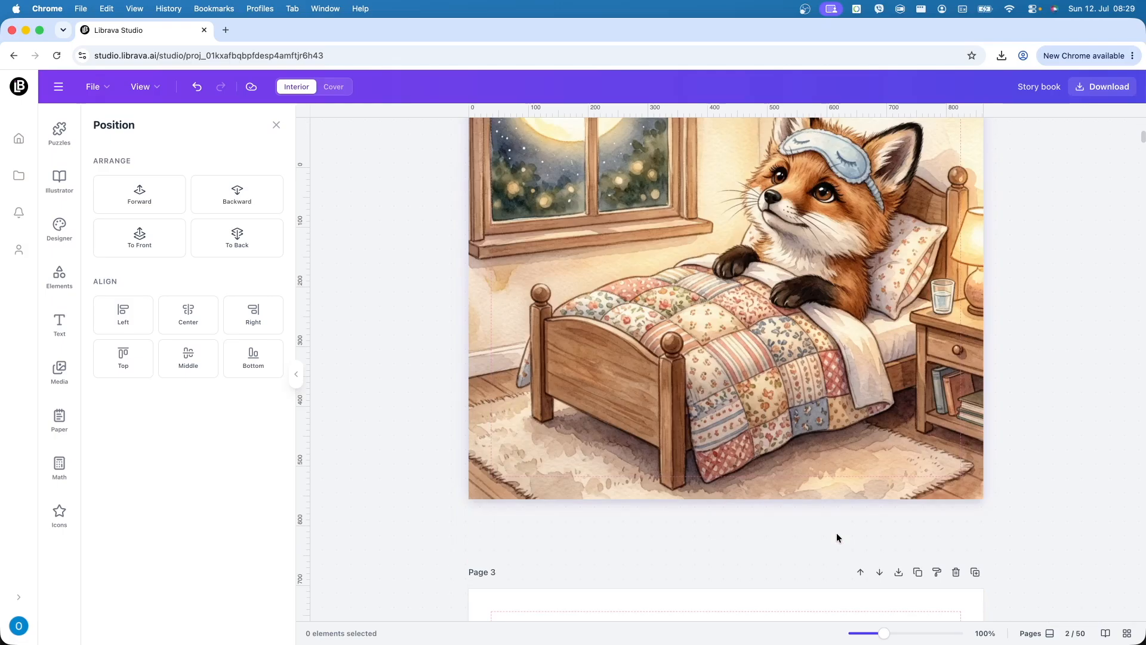
scroll(836, 537, down, 6)
scroll(837, 537, up, 4)
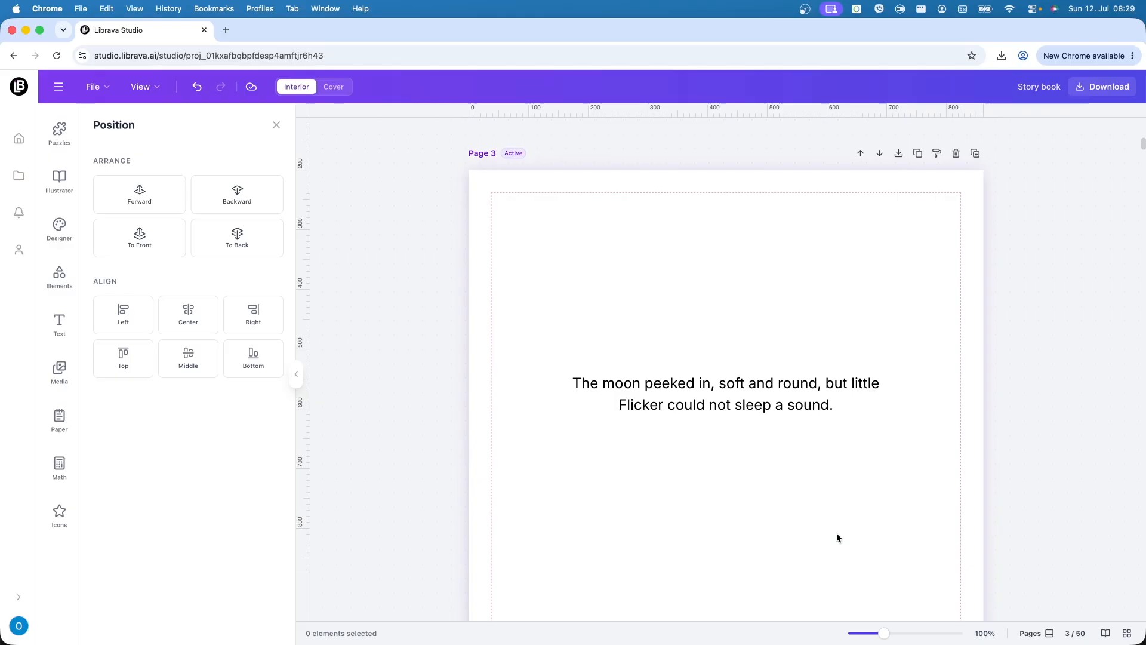
scroll(755, 453, down, 1)
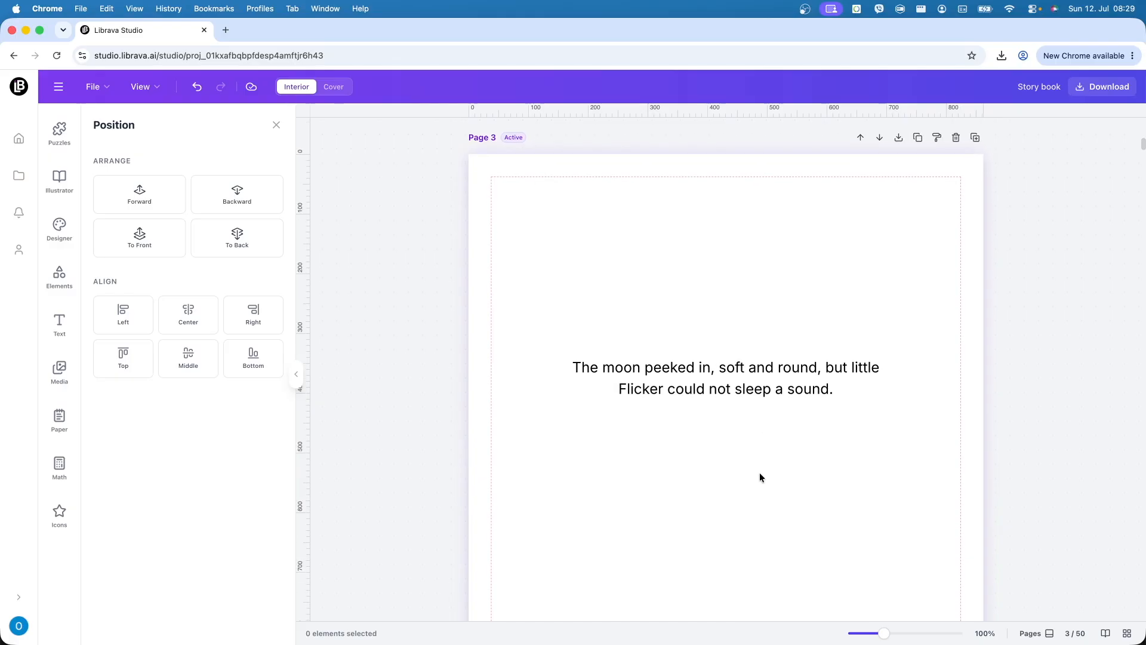
- Make the page 3 verse bold at size 40 and centre it on the page
scroll(749, 418, down, 3)
click(754, 314)
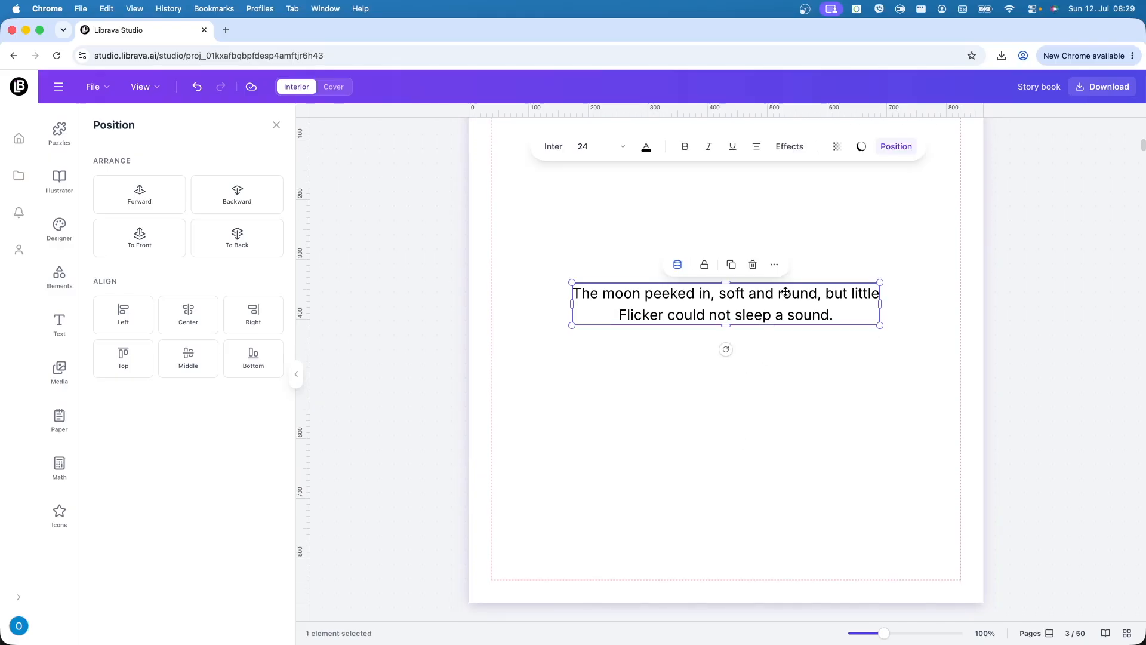
click(687, 147)
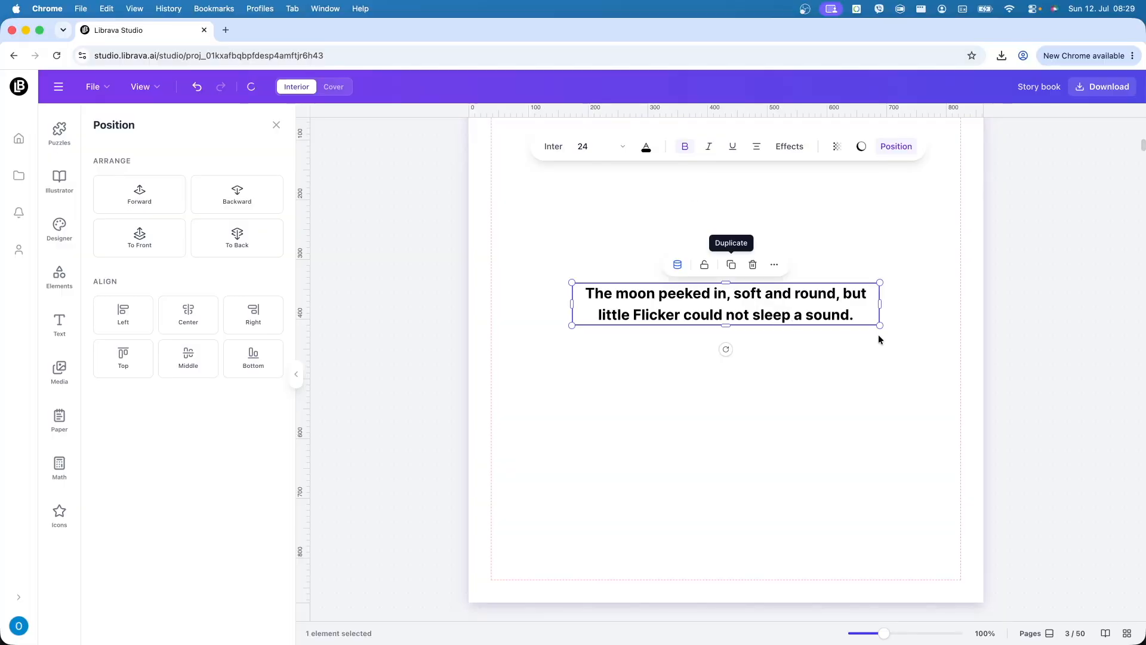
drag(880, 325, 1015, 442)
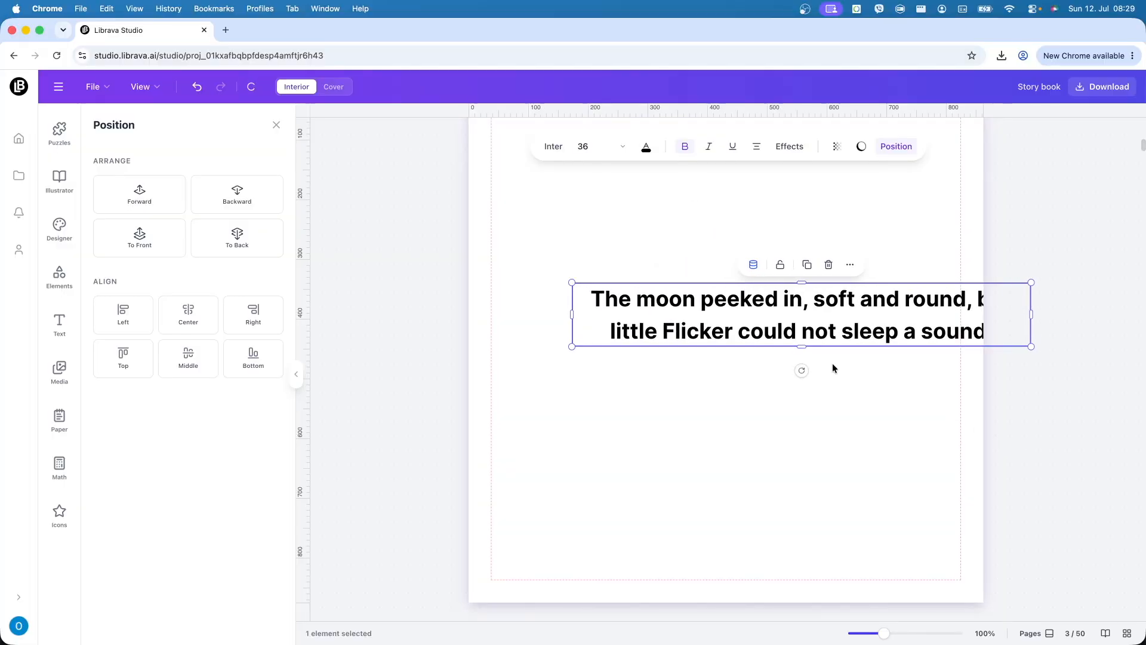
drag(1031, 351, 924, 342)
click(844, 434)
drag(780, 367, 751, 365)
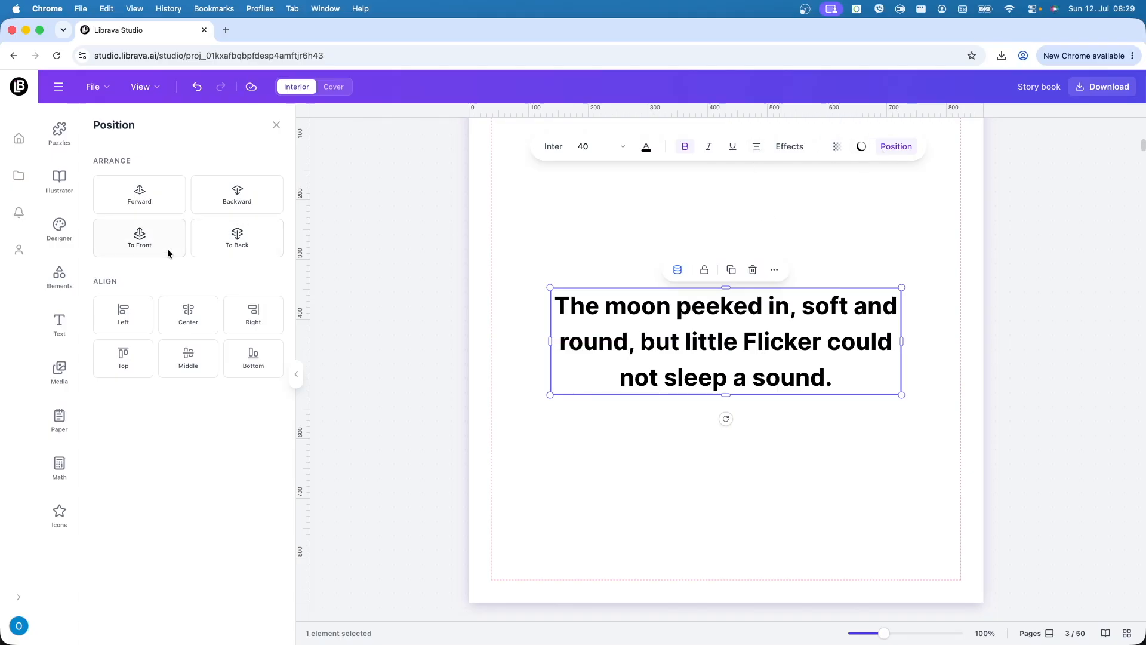
click(700, 462)
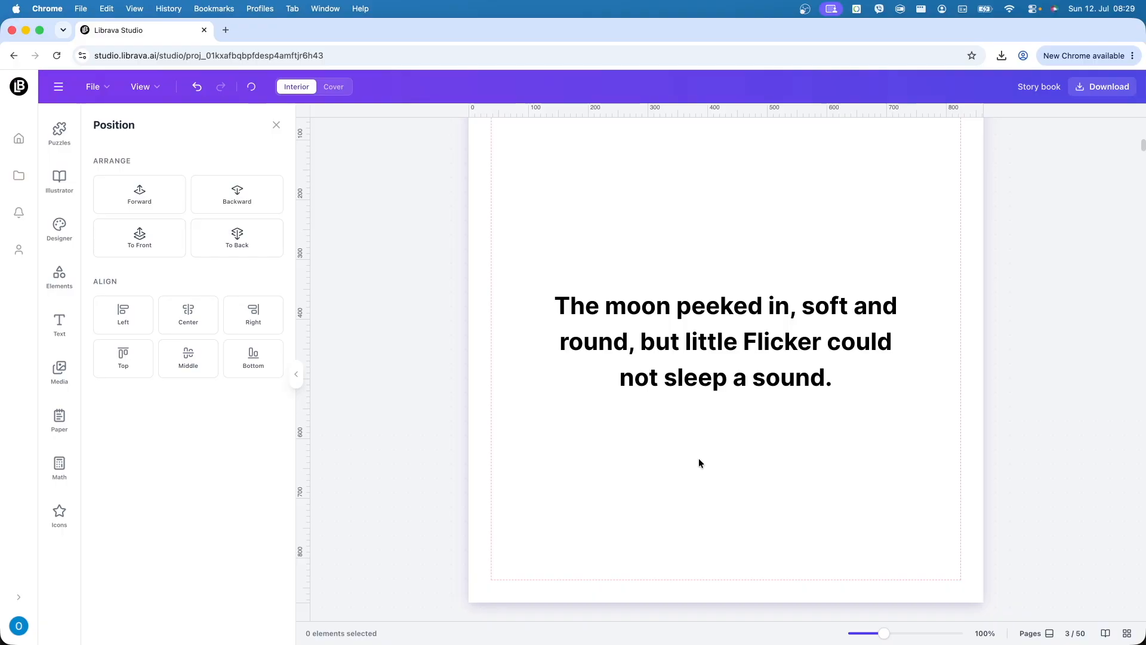
- Apply the verse's text style to all text elements in the book
right_click(737, 380)
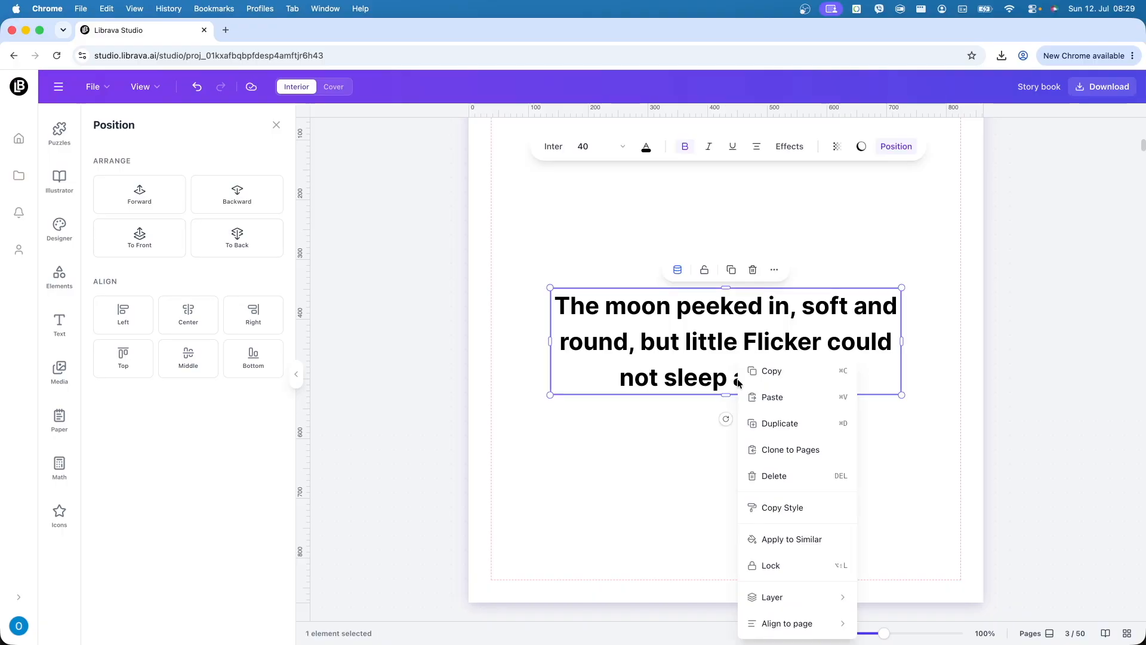
click(821, 543)
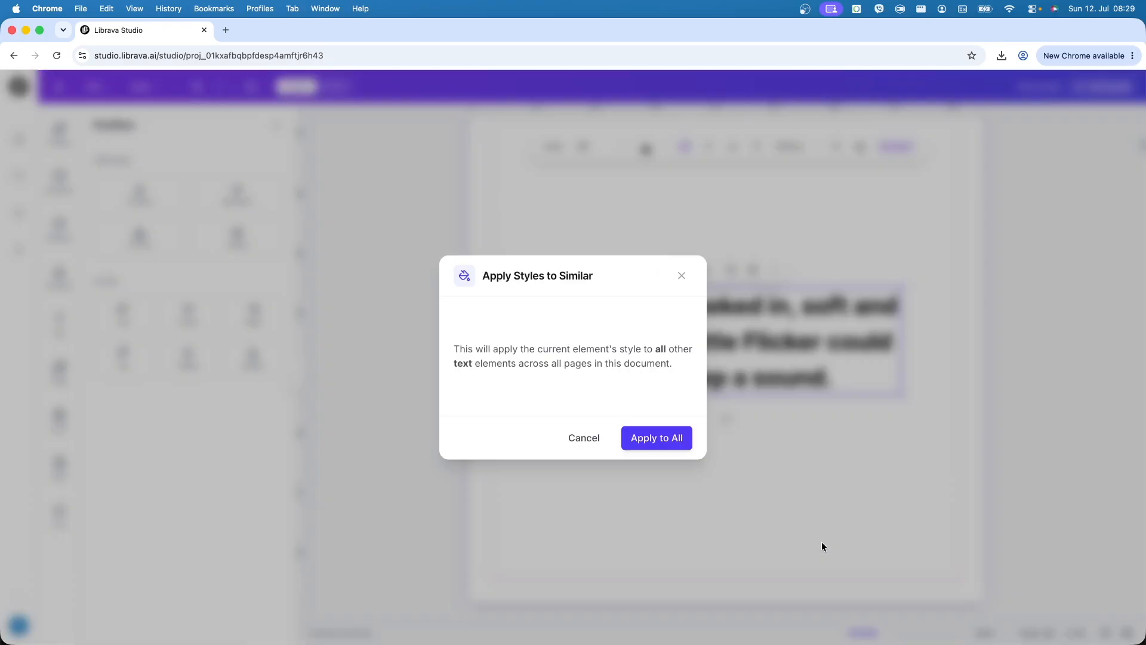
click(679, 432)
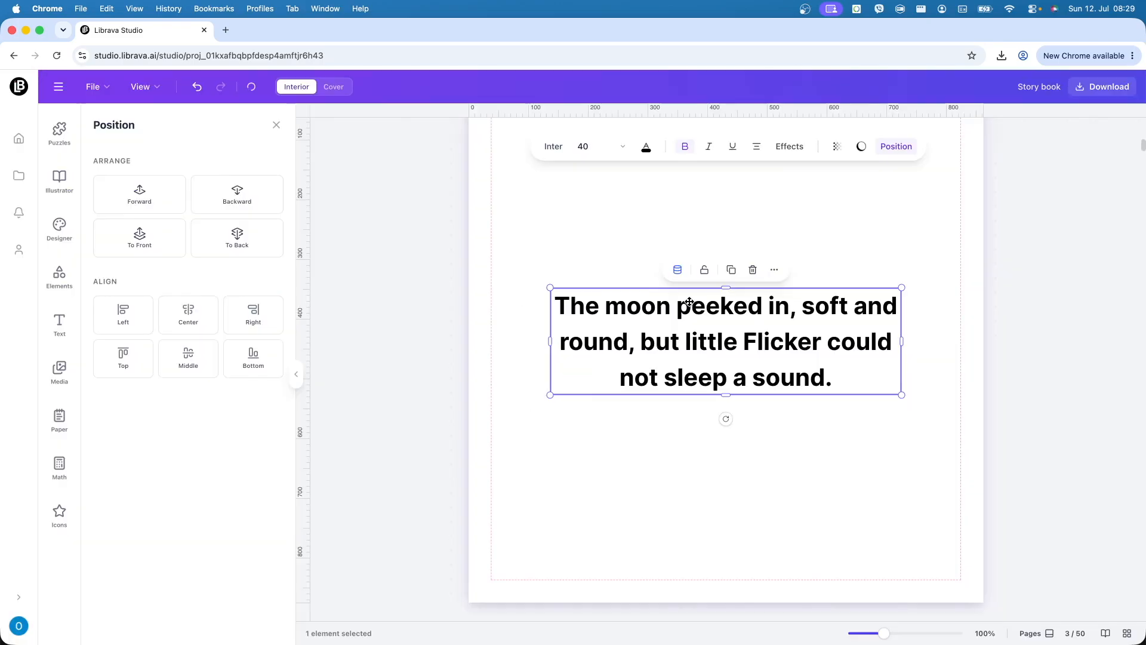
scroll(785, 500, down, 15)
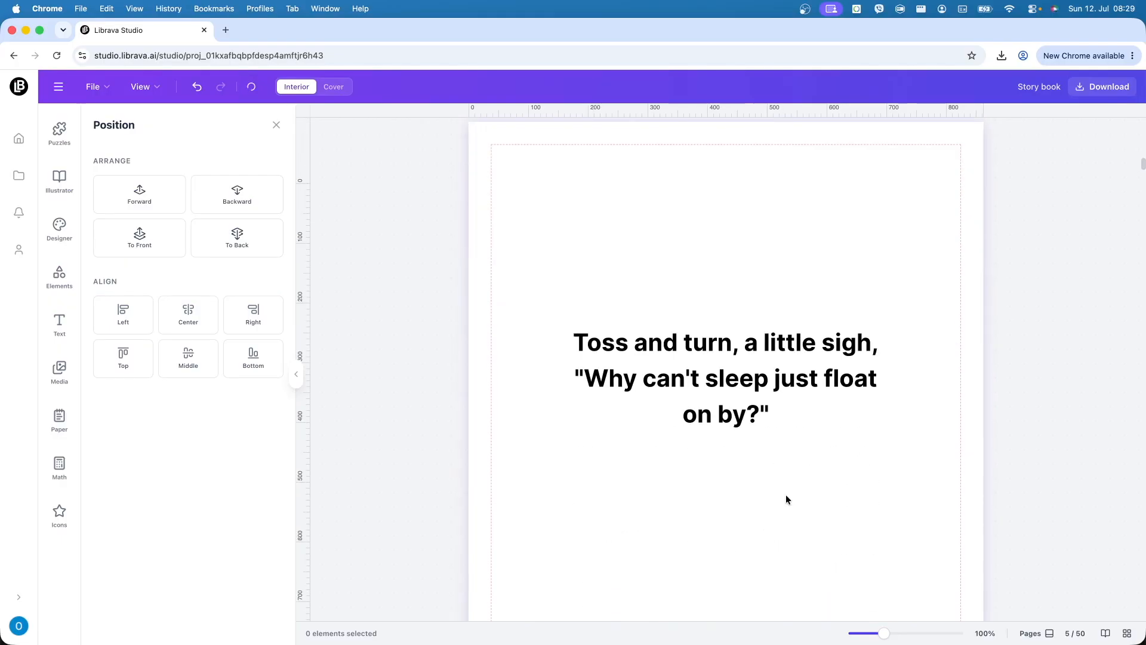
- Scroll through the restyled verses on pages 5, 7, 9 and 11, then back to Page 1
scroll(786, 499, down, 15)
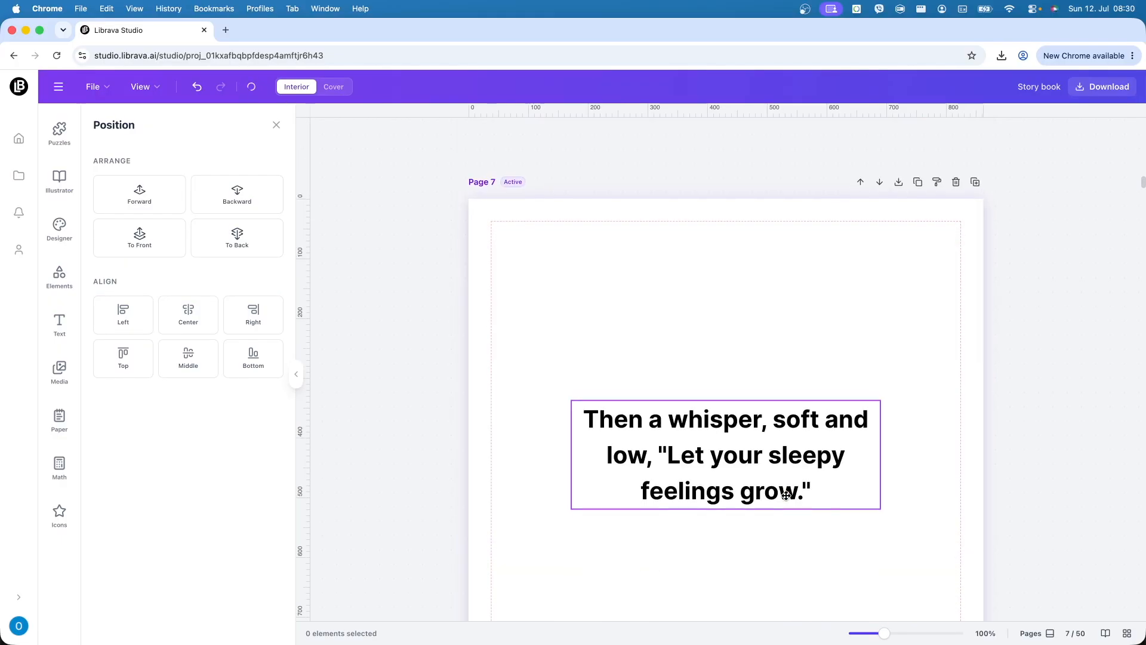
scroll(786, 495, down, 15)
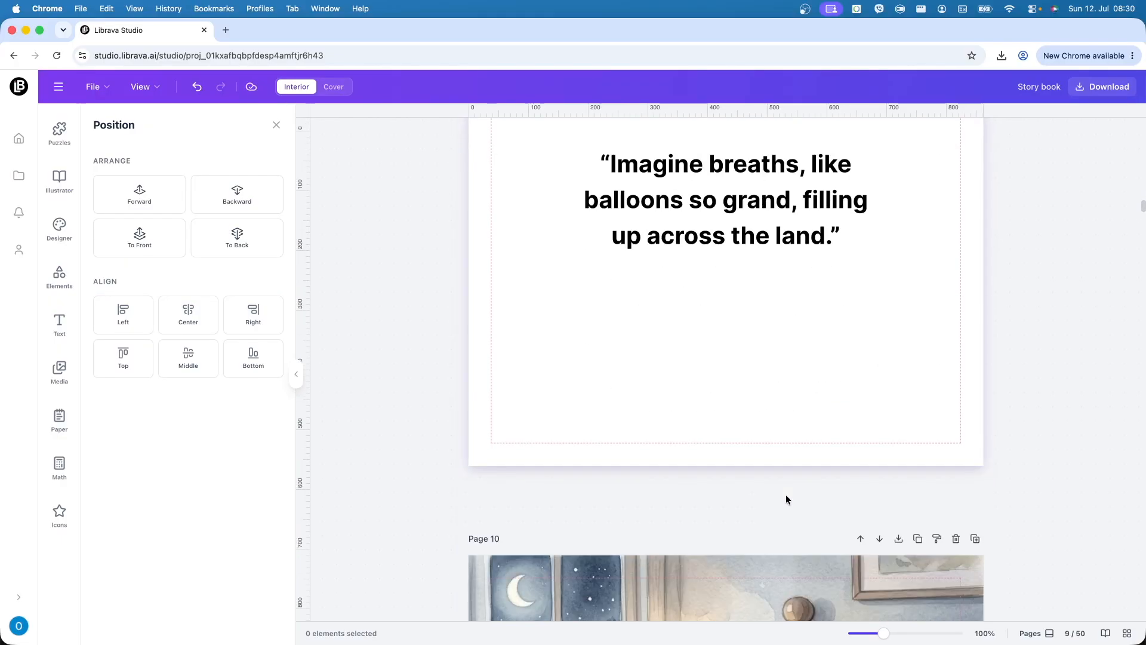
scroll(785, 500, down, 15)
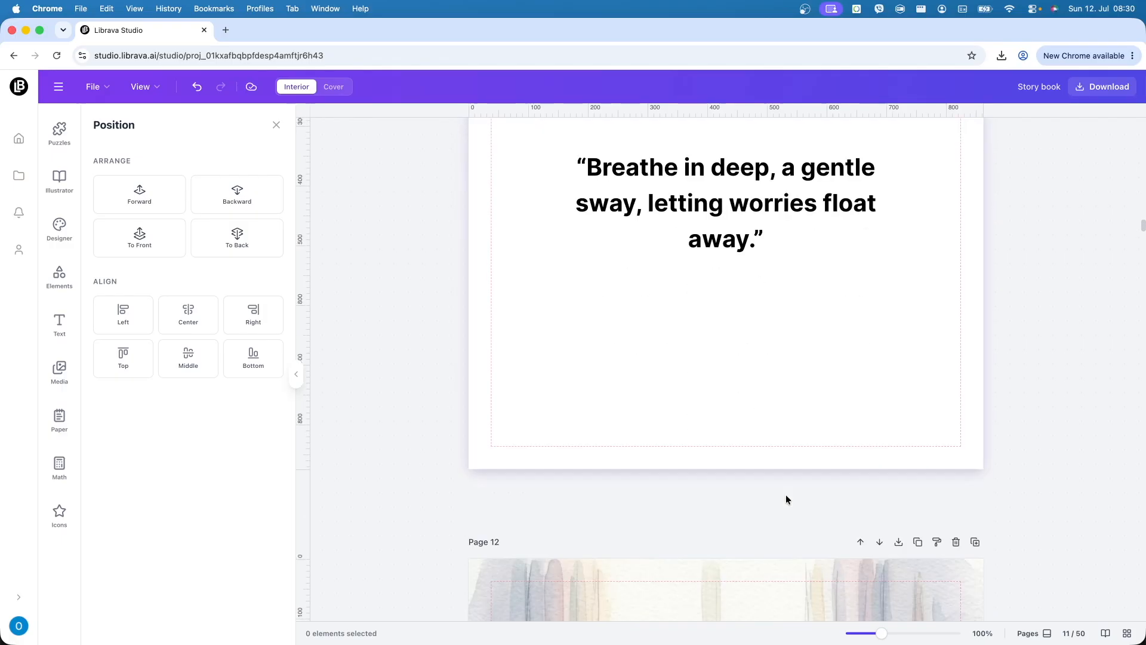
scroll(785, 499, up, 3)
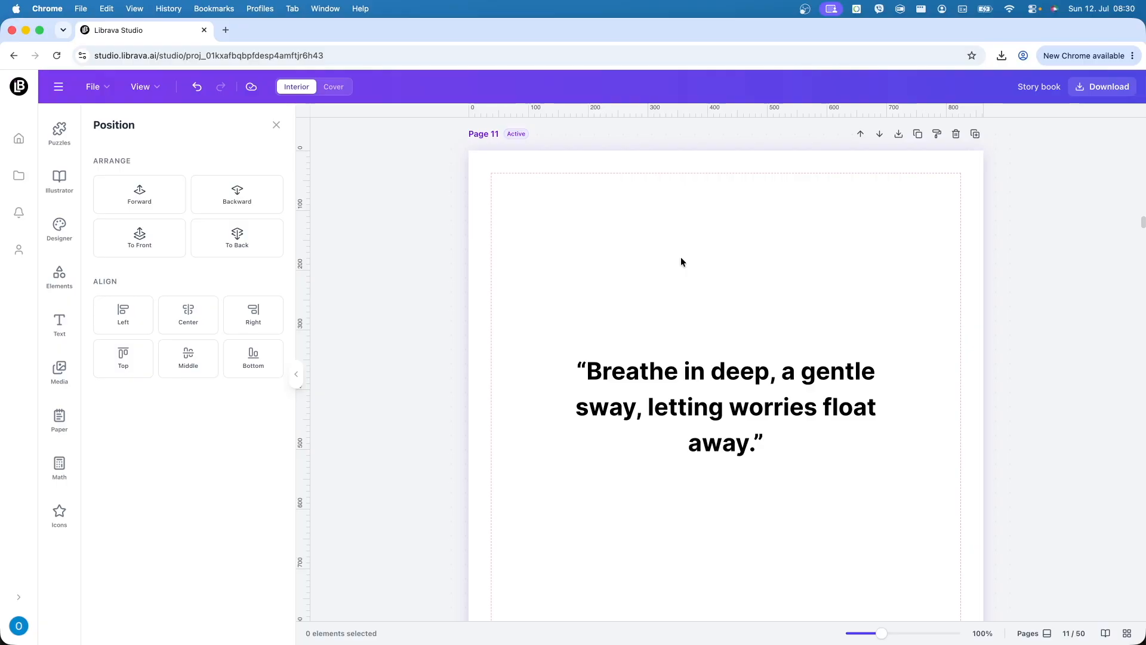
scroll(580, 345, up, 10)
scroll(584, 342, up, 10)
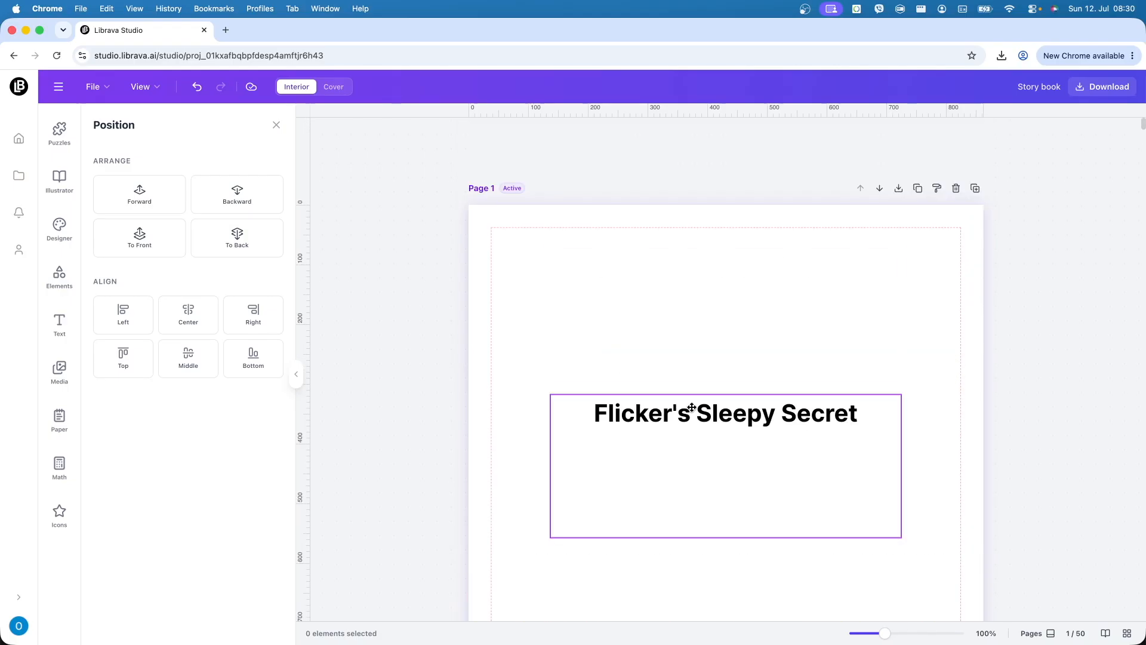
- Resize the page 1 title to size 64, wrapped over two lines
click(692, 407)
drag(726, 536, 726, 436)
drag(901, 436, 1019, 510)
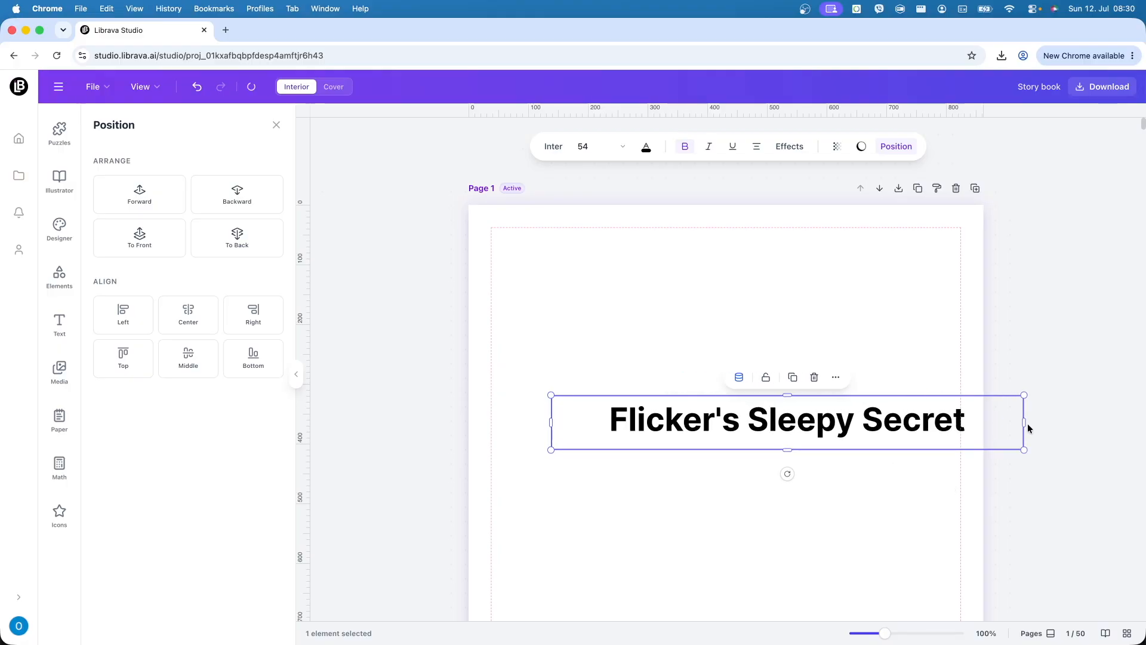
drag(1028, 422, 839, 432)
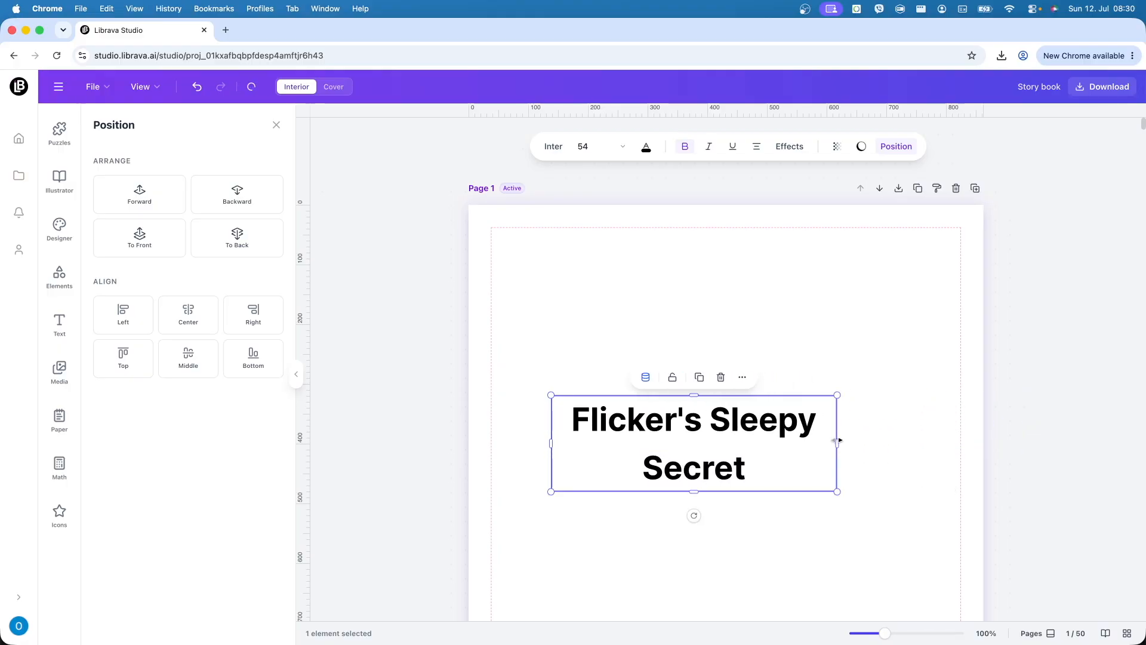
drag(838, 492, 981, 584)
drag(893, 466, 849, 495)
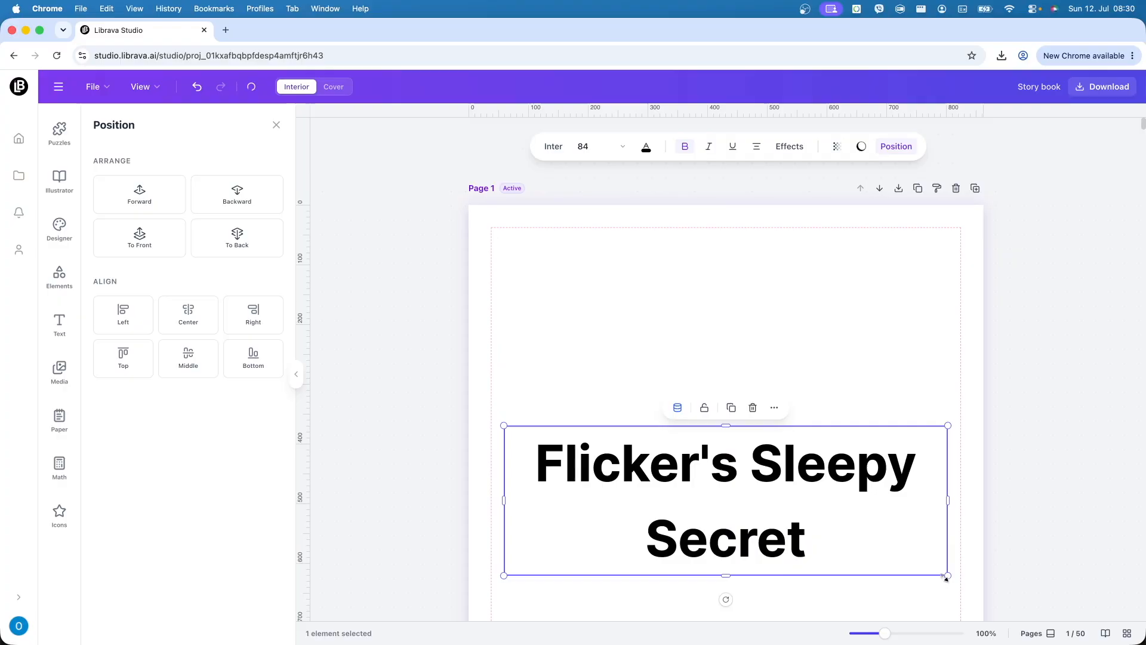
drag(949, 575, 830, 567)
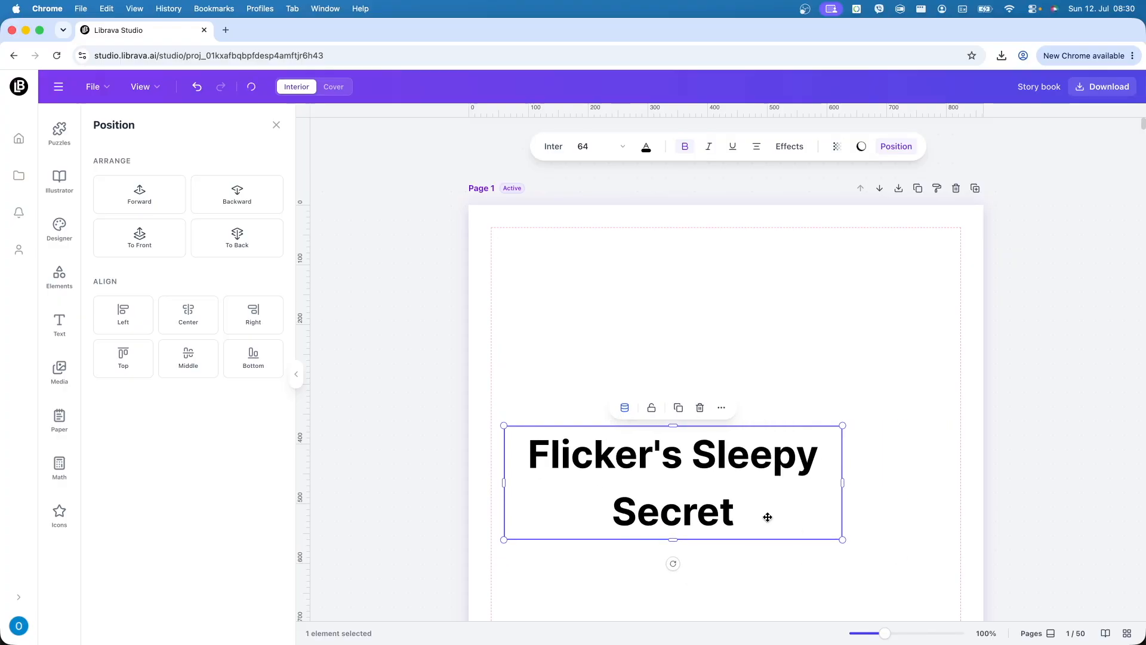
- Centre the title horizontally and vertically on the page
click(198, 324)
click(200, 356)
click(377, 423)
scroll(451, 444, down, 5)
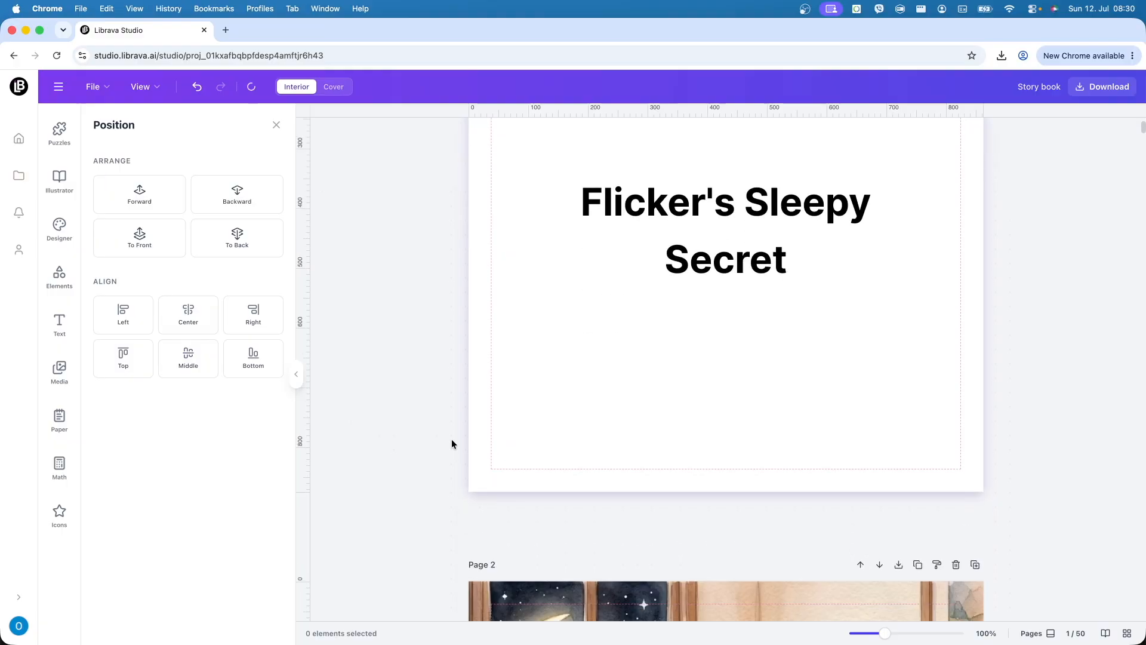
scroll(451, 444, up, 5)
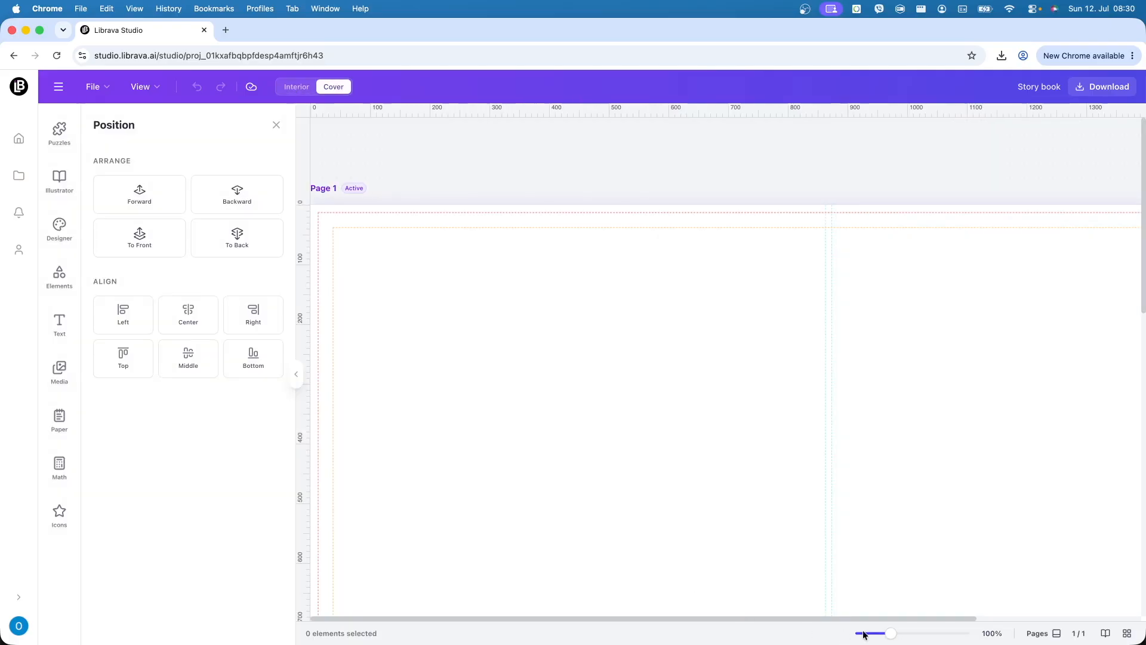
- Zoom the cover spread to 70% and show all Recent AI Images in Media
drag(890, 634, 881, 636)
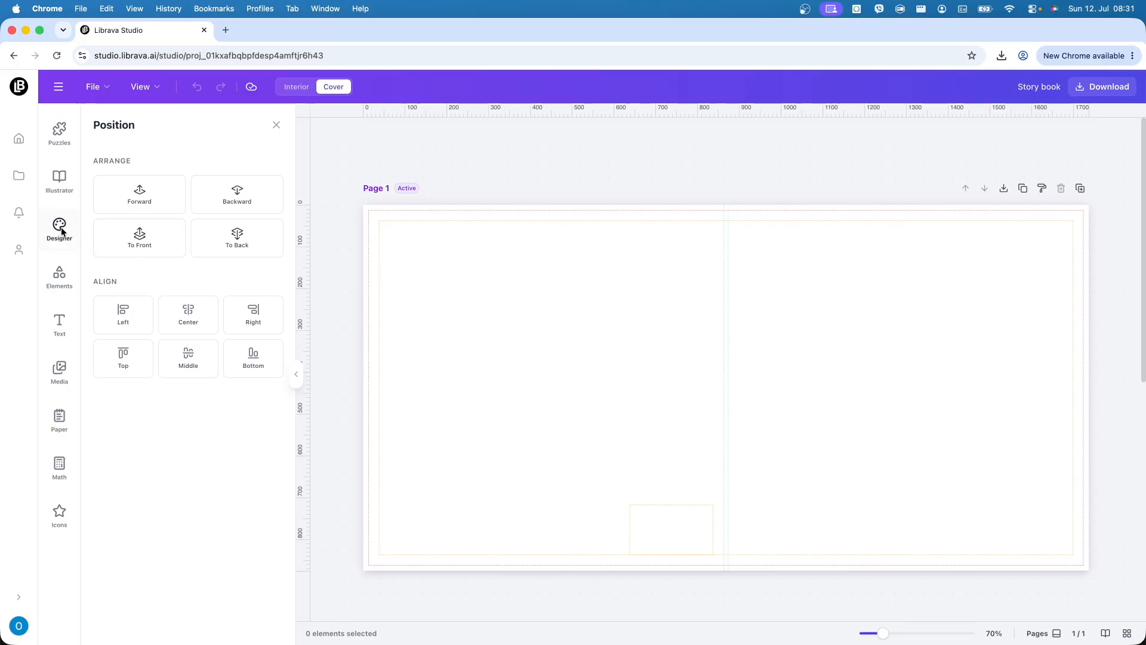
click(58, 381)
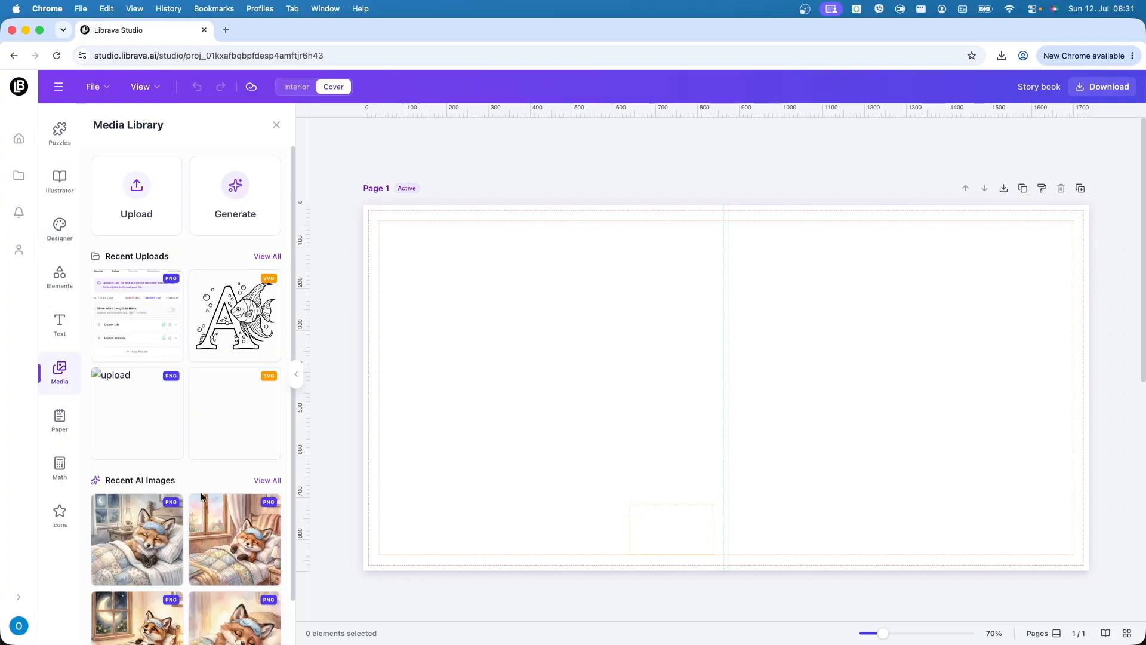
click(272, 483)
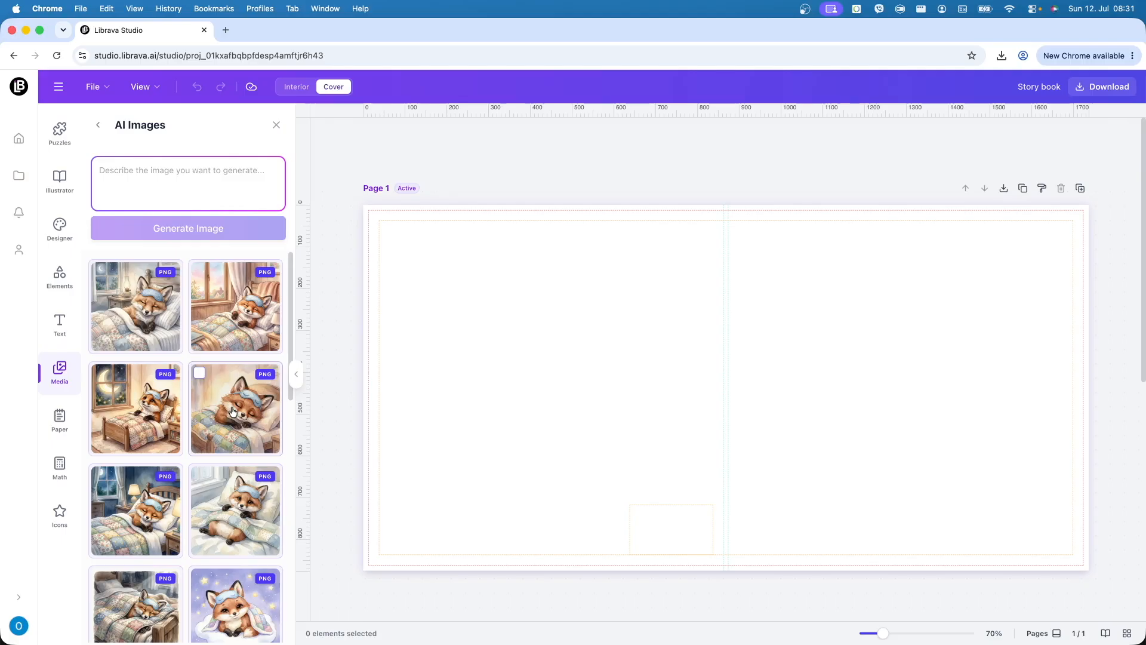
- Add the cloud fox image and size it to fill the cover's right half
scroll(233, 411, down, 1)
scroll(233, 410, down, 1)
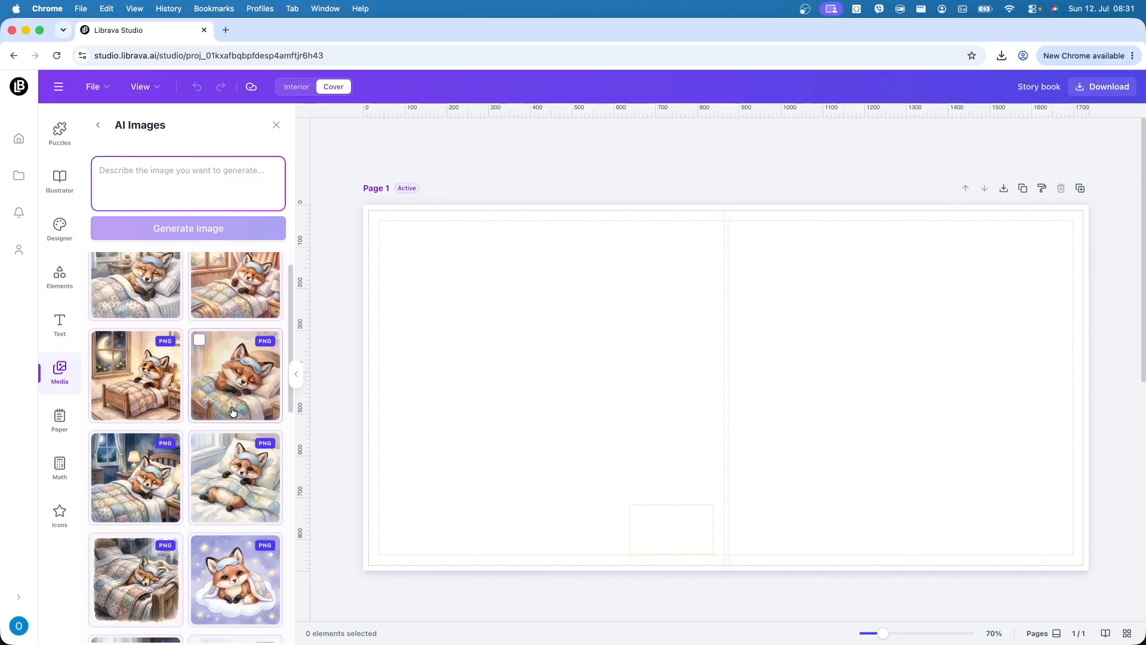
scroll(233, 411, down, 2)
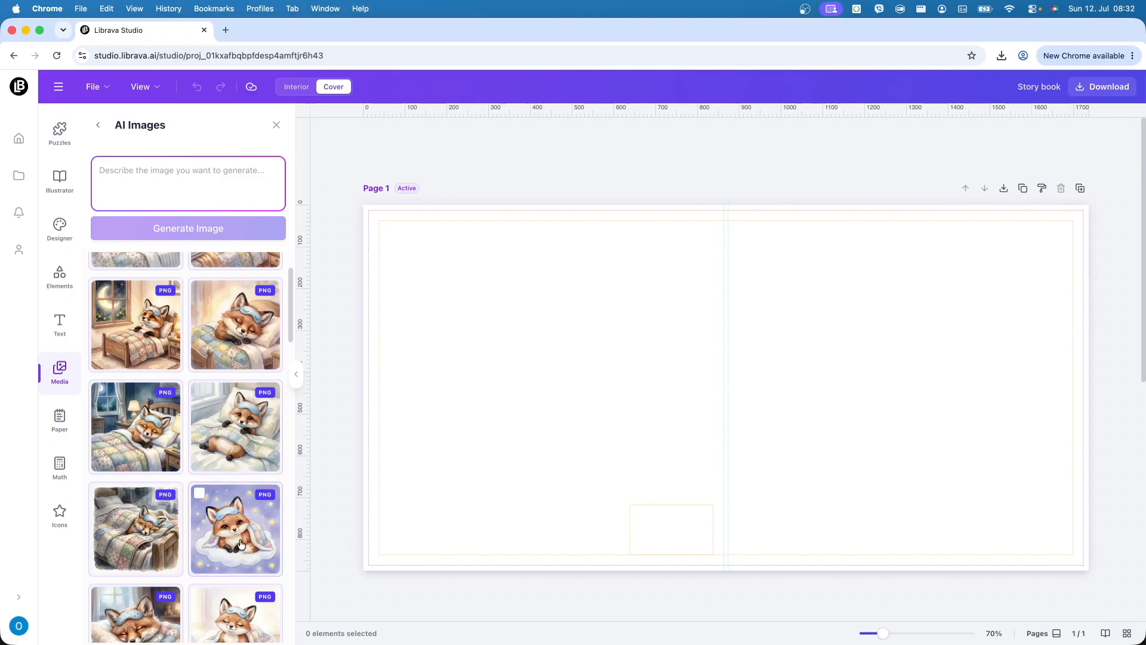
click(241, 543)
drag(766, 502, 864, 467)
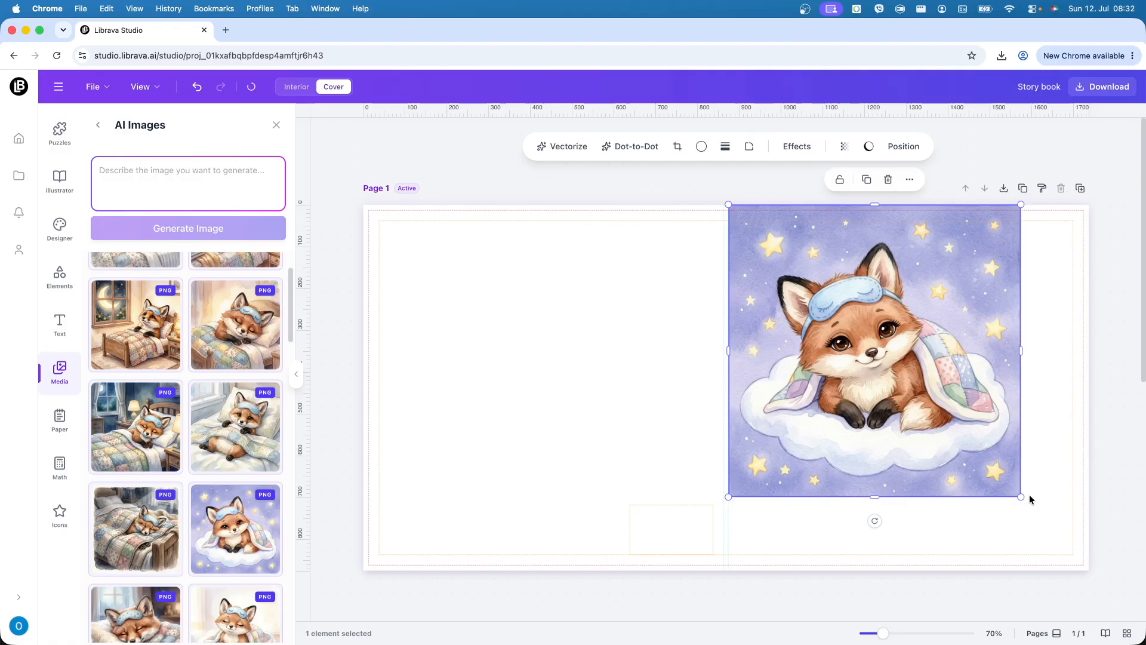
drag(1022, 497, 1093, 577)
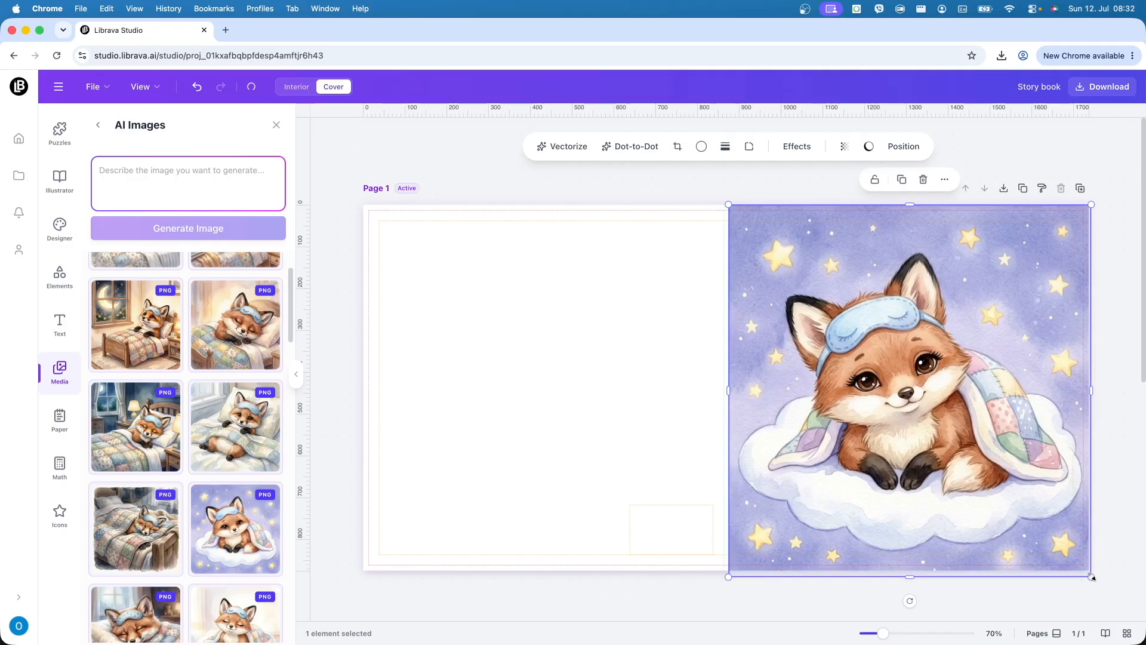
drag(1015, 474, 1013, 471)
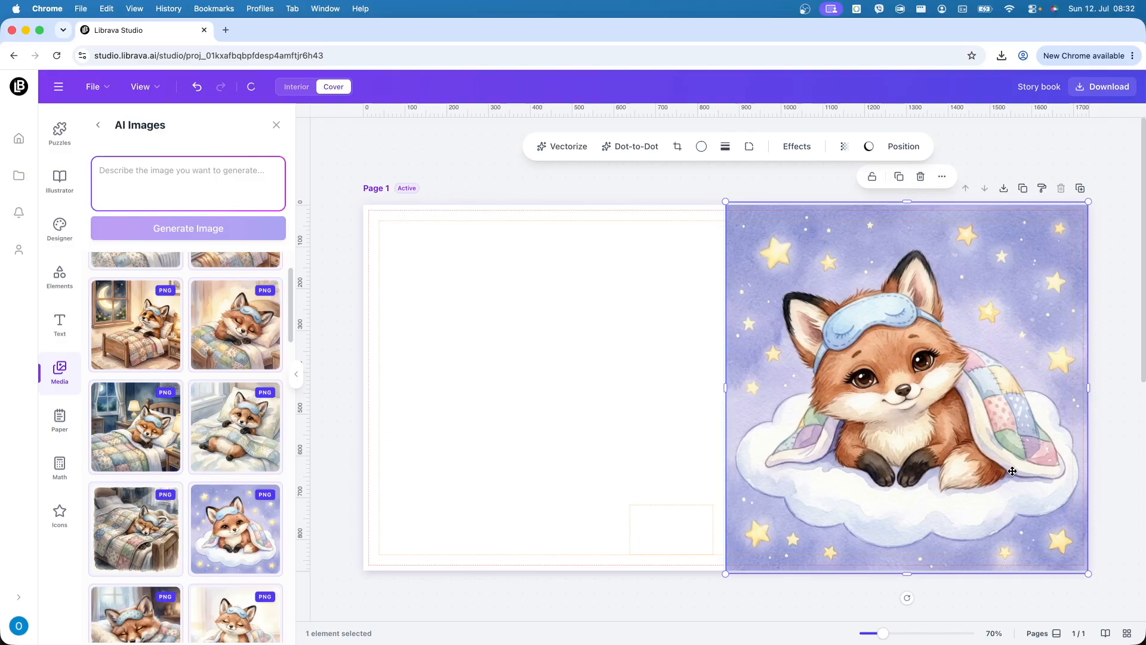
drag(1091, 389, 1096, 389)
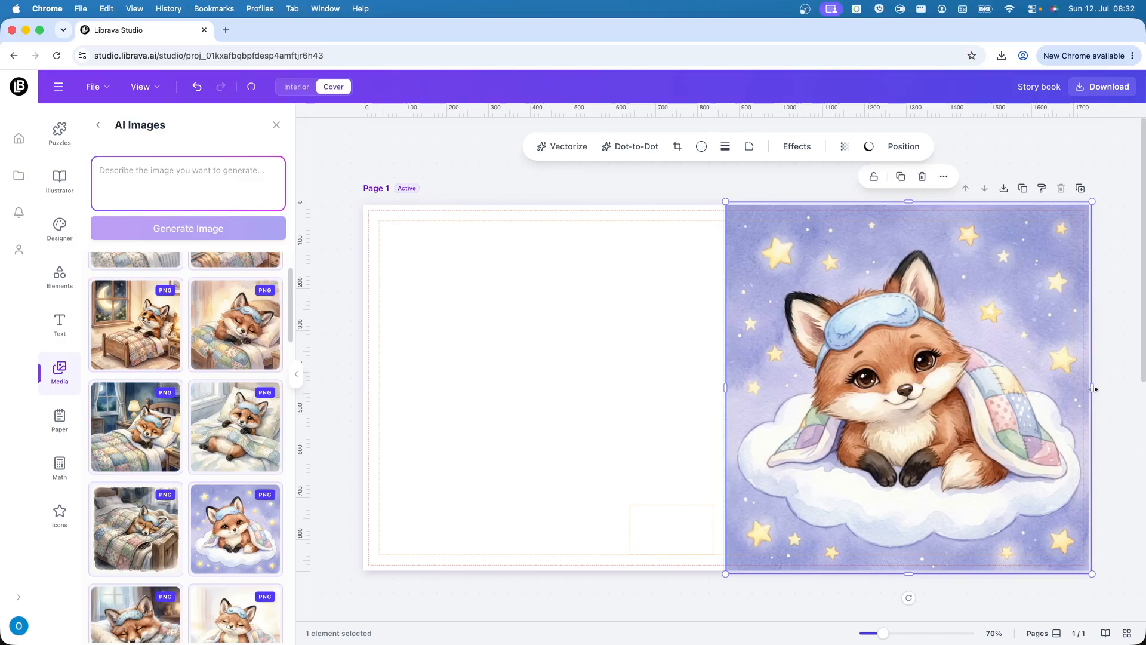
click(646, 356)
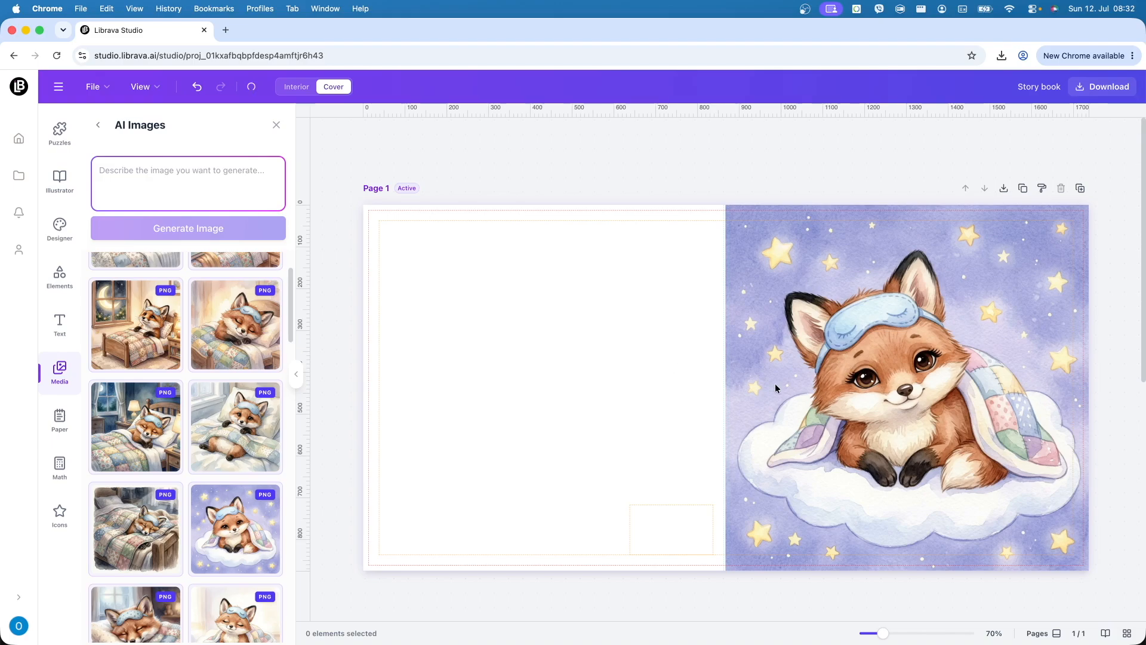
click(910, 401)
click(614, 432)
- Set the left page background to lavender #9298D0, sampled from the fox illustration
right_click(433, 298)
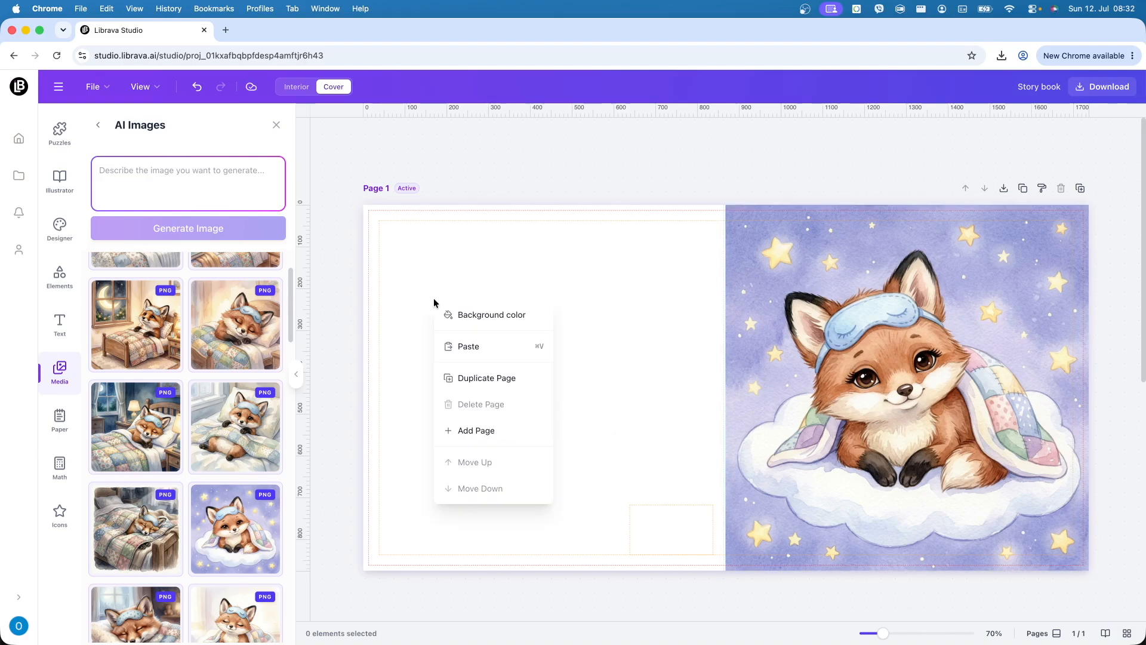
click(472, 313)
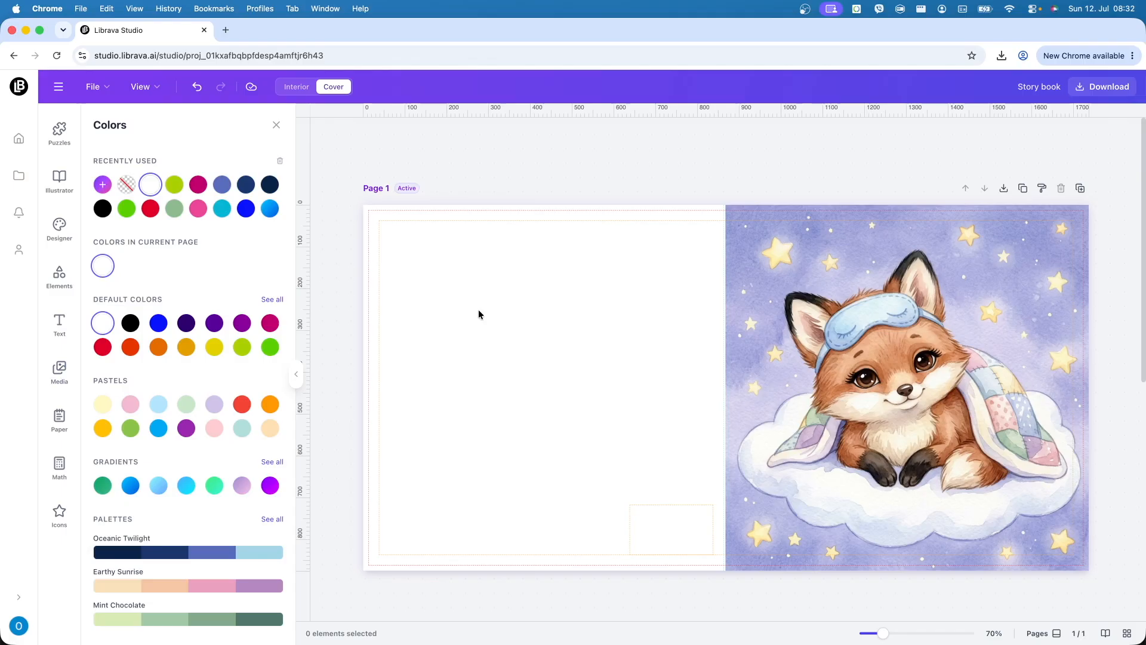
click(105, 191)
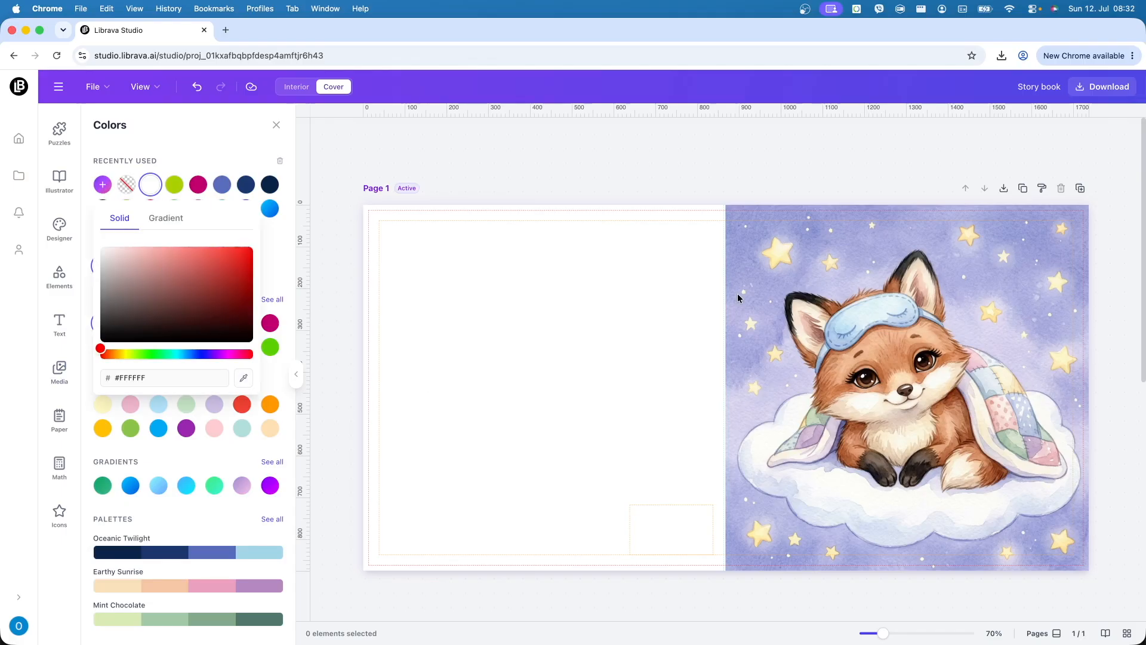
click(747, 224)
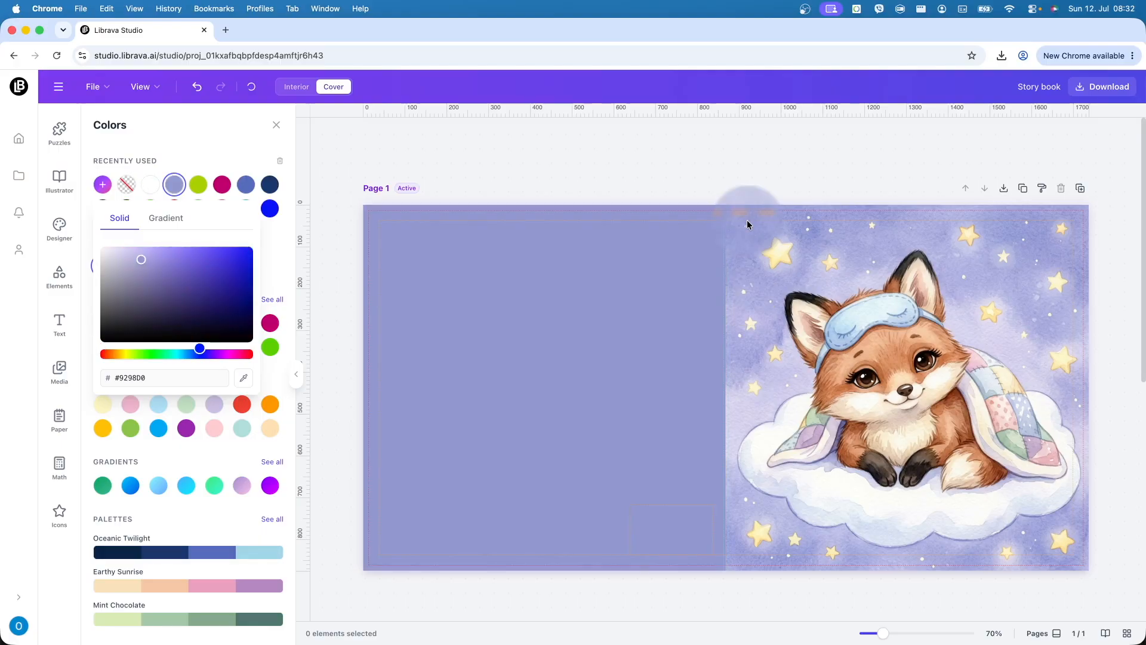
click(652, 176)
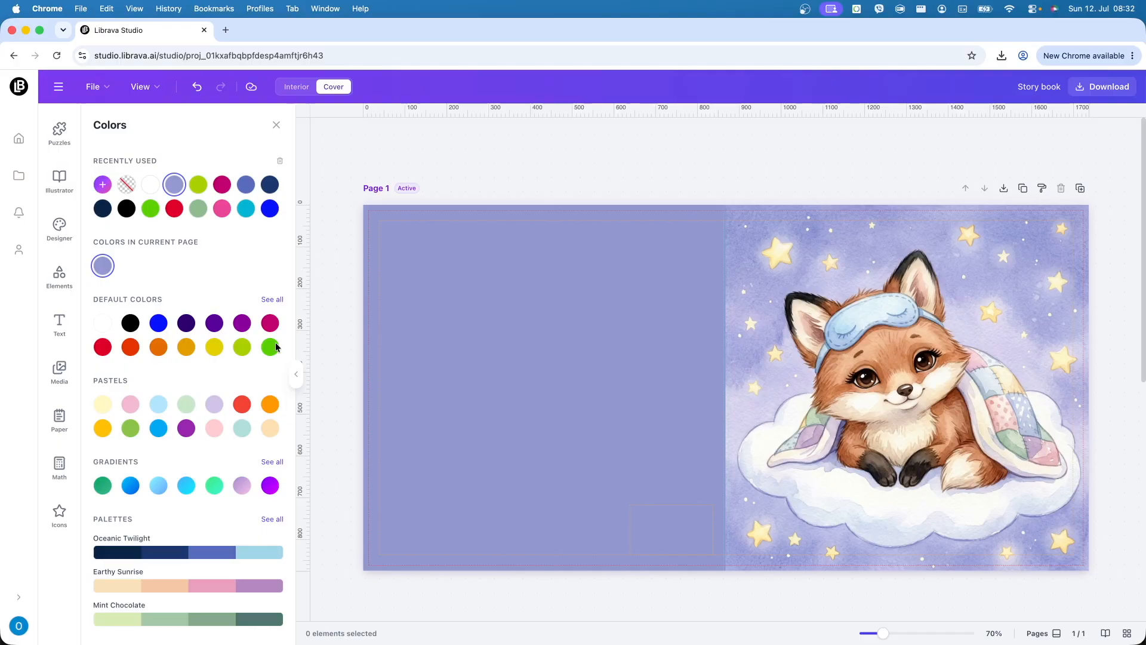
click(68, 330)
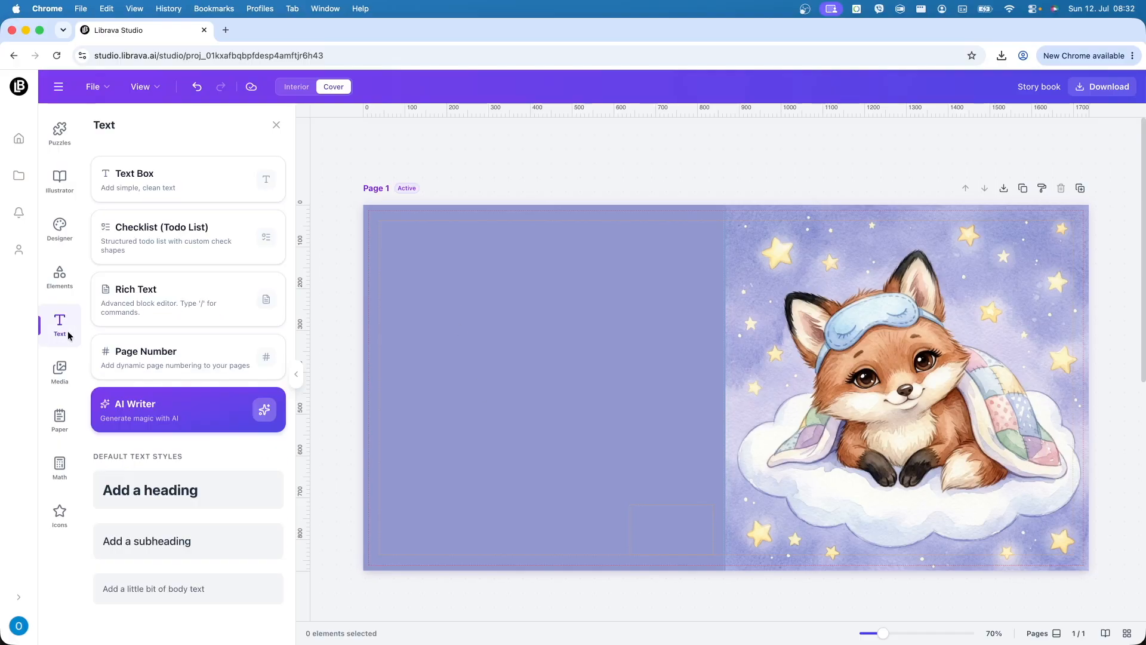
- Add a heading that reads 'Flicker's Sleepy Secret' to the cover
click(176, 481)
double_click(694, 388)
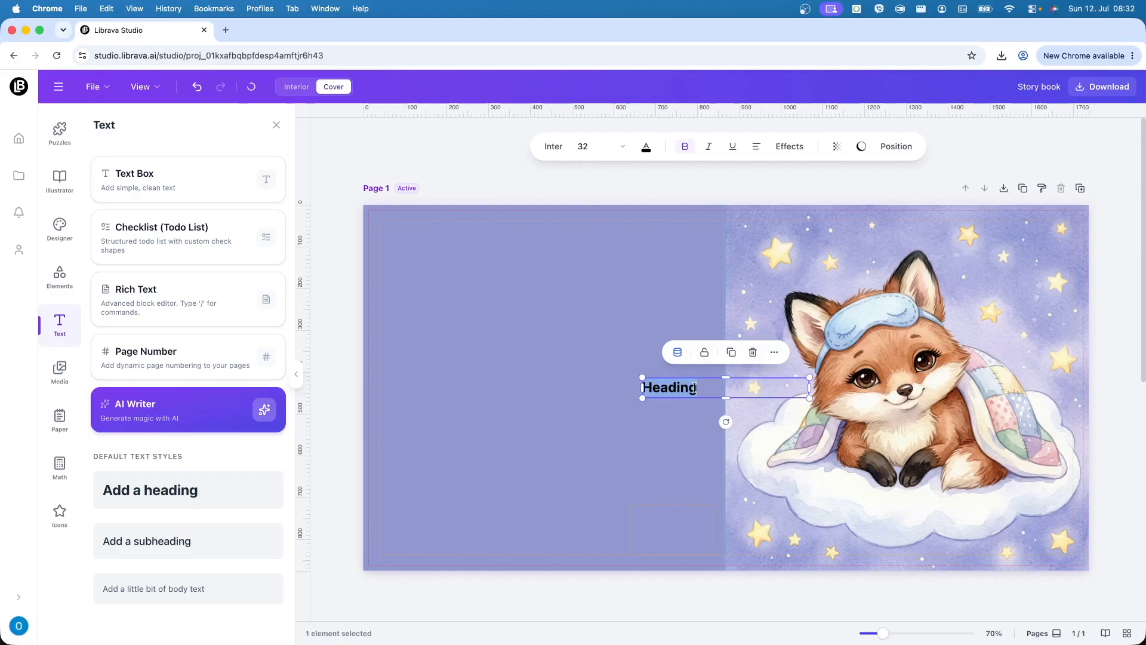
key(super+v)
click(647, 432)
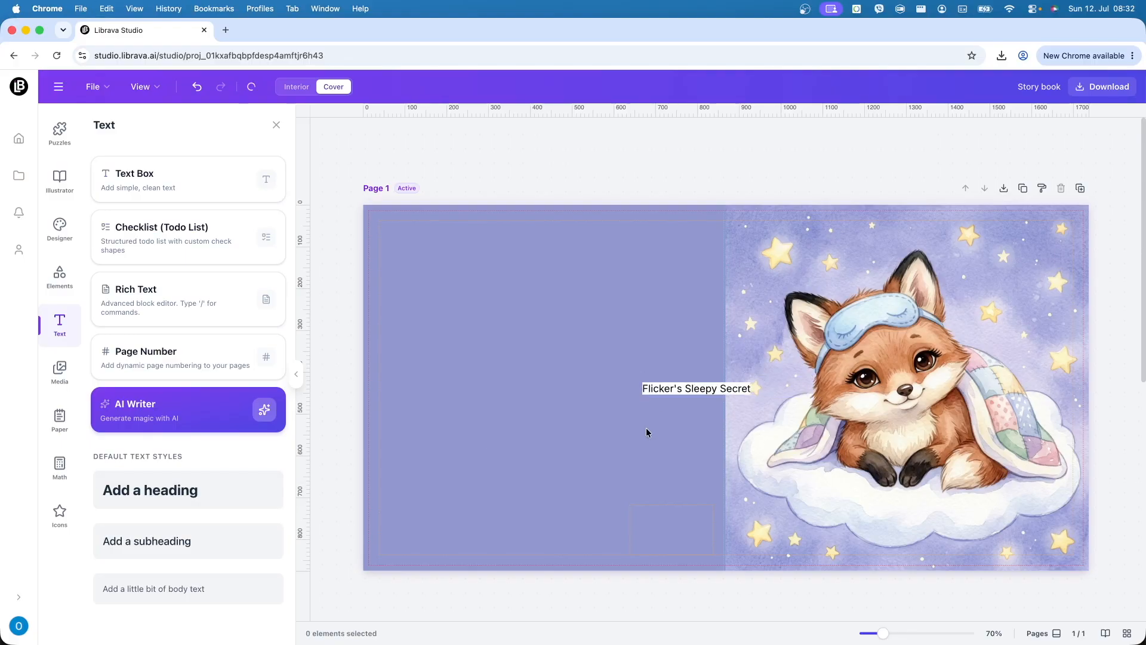
click(721, 387)
click(651, 428)
drag(698, 391, 615, 381)
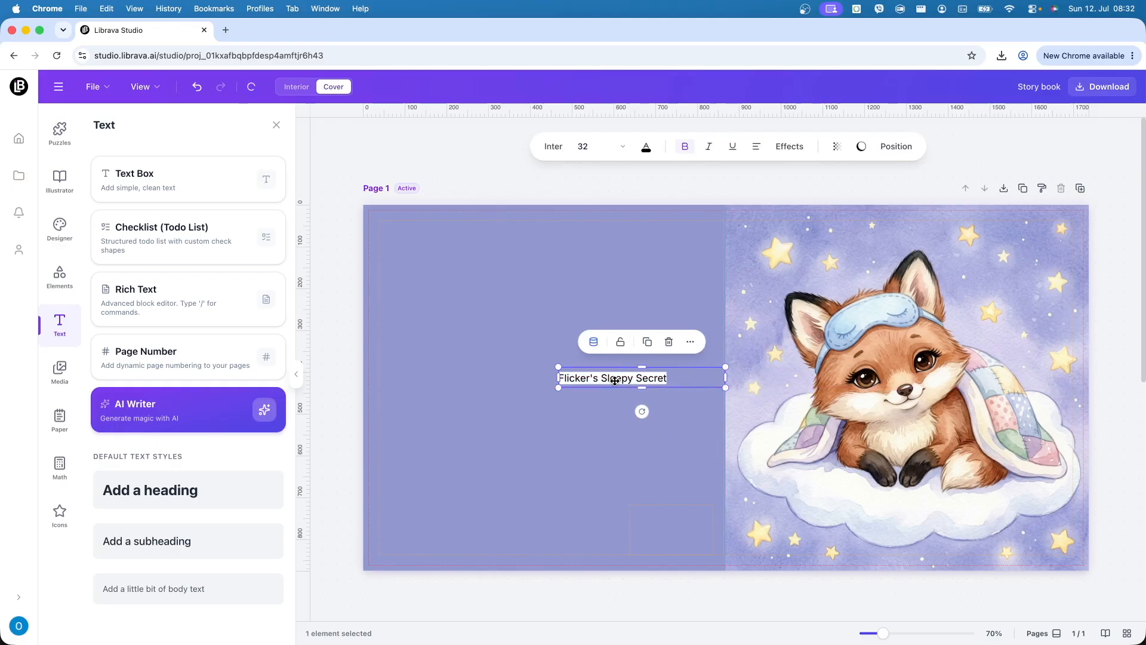
key(super+z)
key(super+z)
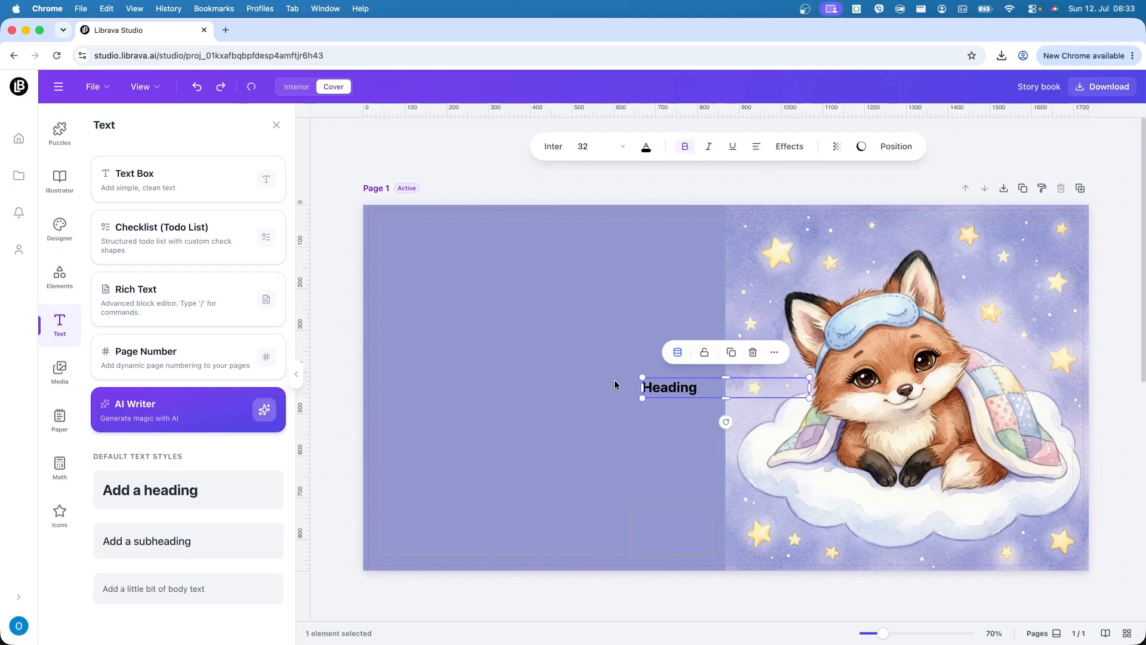
double_click(691, 387)
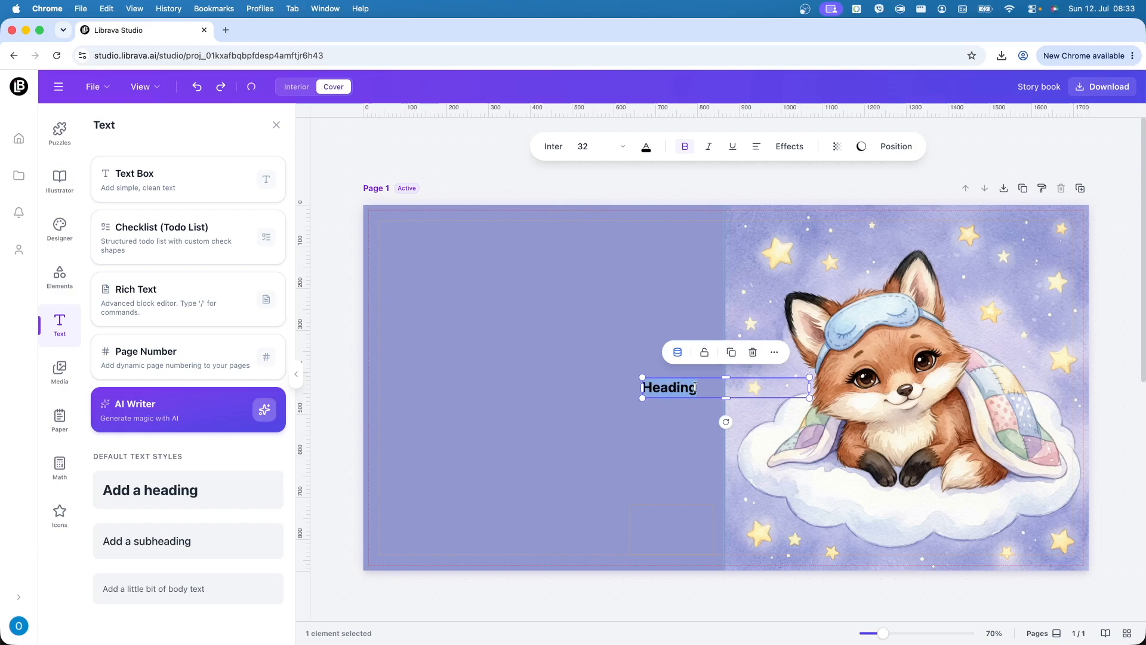
key(super+shift+z)
click(628, 422)
click(709, 388)
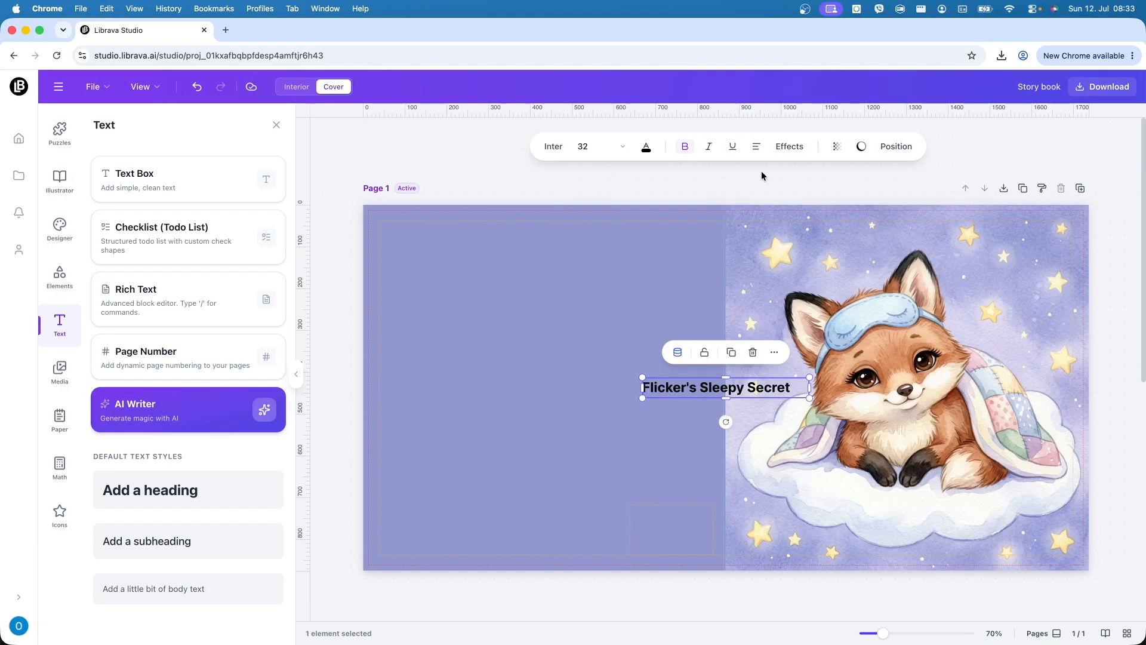
- Give the title the Splice effect, move it onto the left half and centre-align it
click(789, 146)
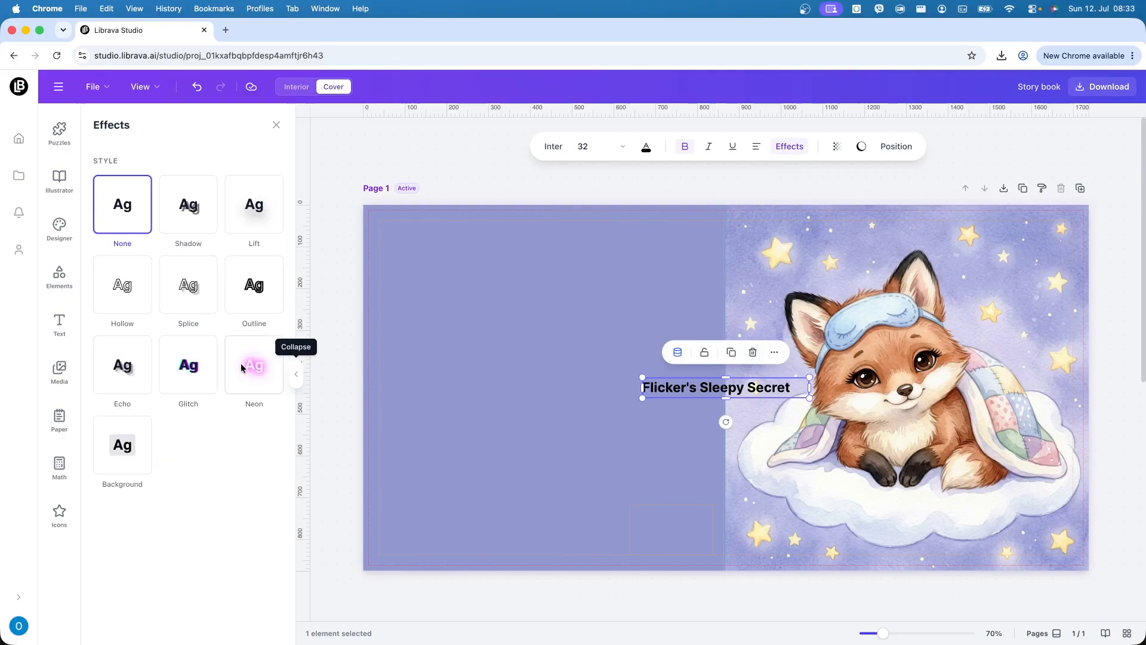
click(133, 301)
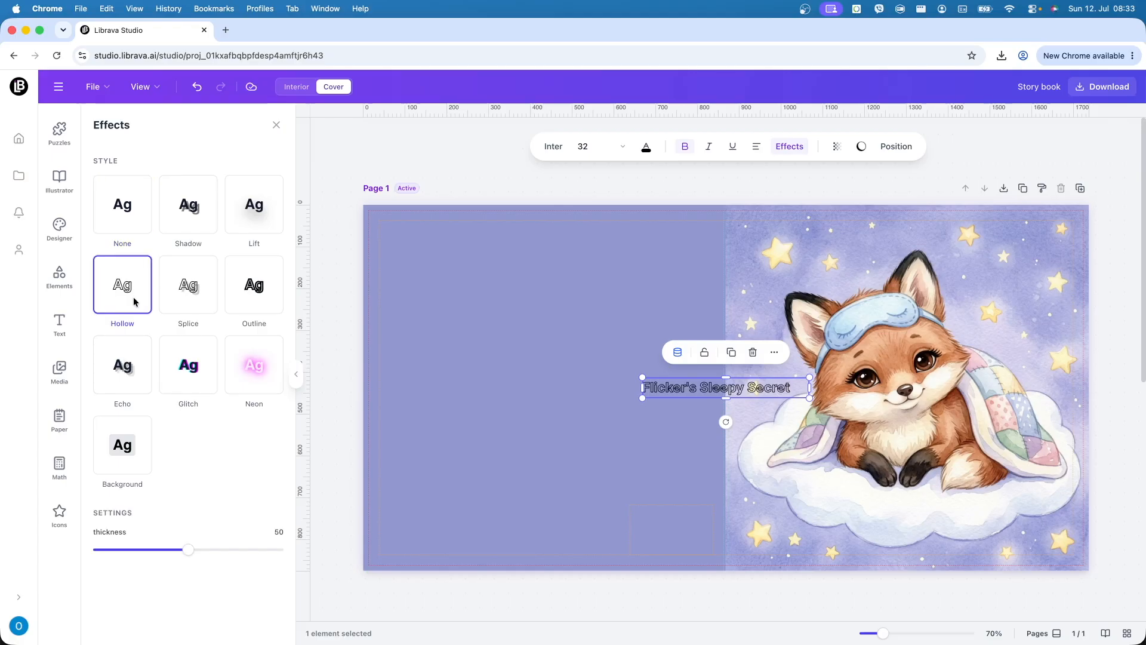
click(195, 302)
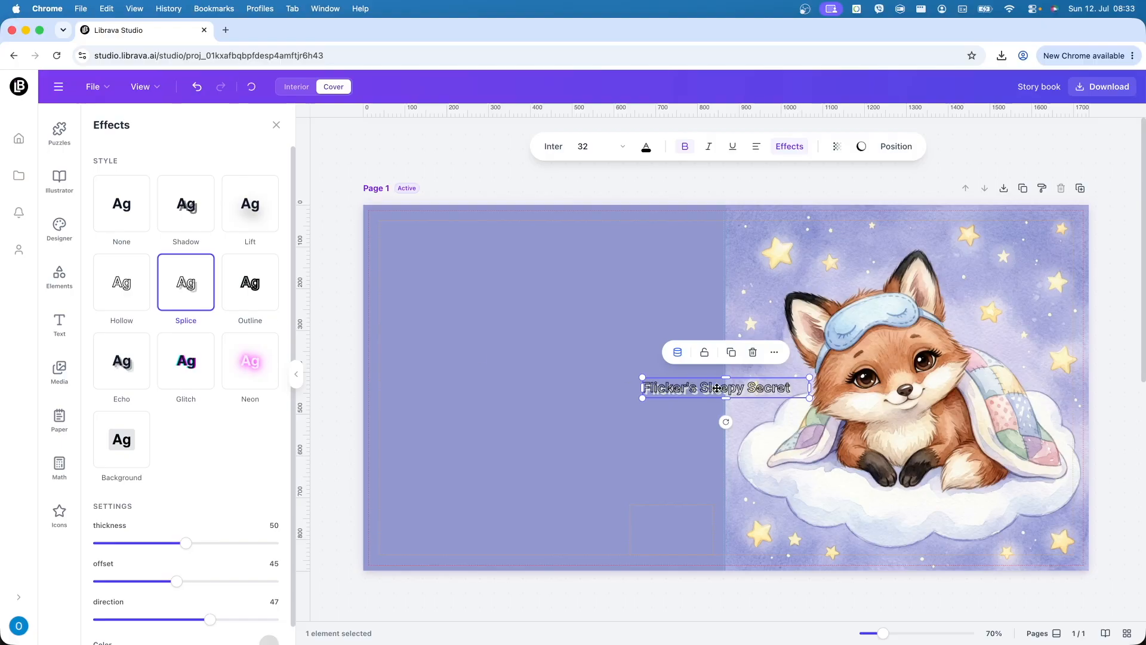
drag(673, 351, 570, 309)
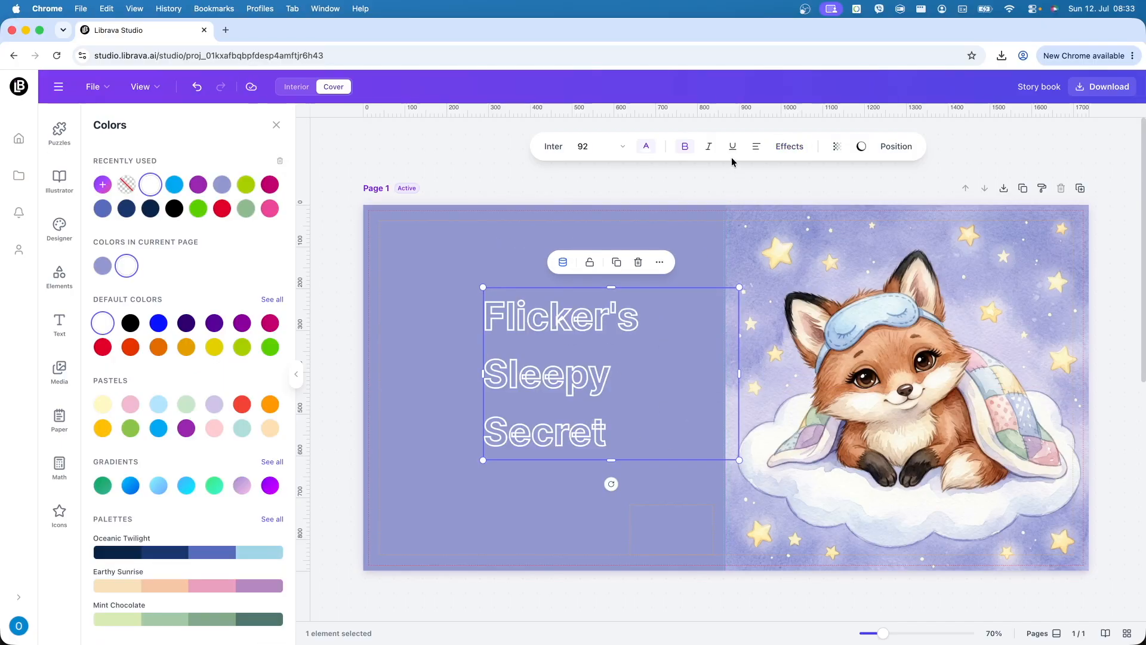
click(752, 151)
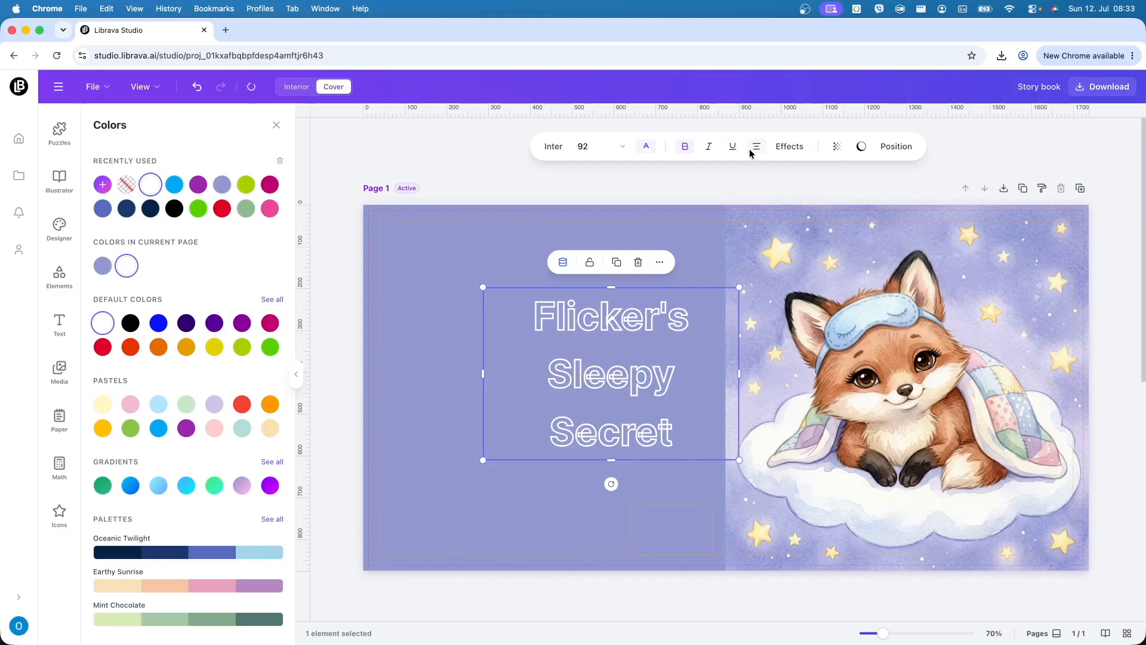
- Change the title font to Luckiest Guy
click(551, 154)
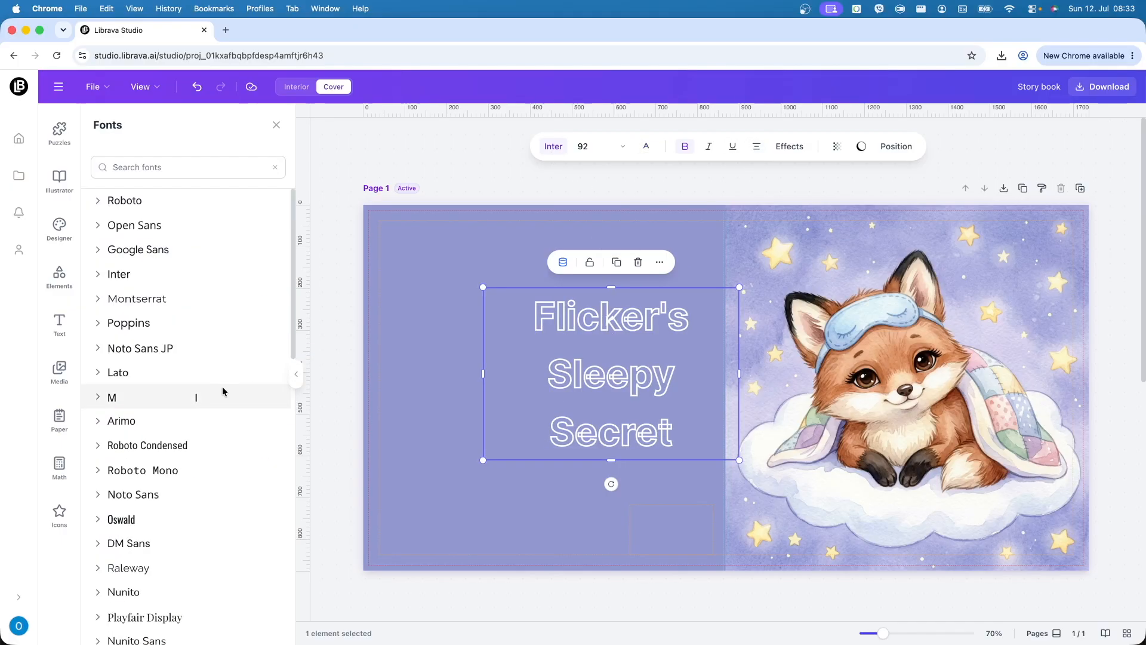
scroll(245, 443, down, 15)
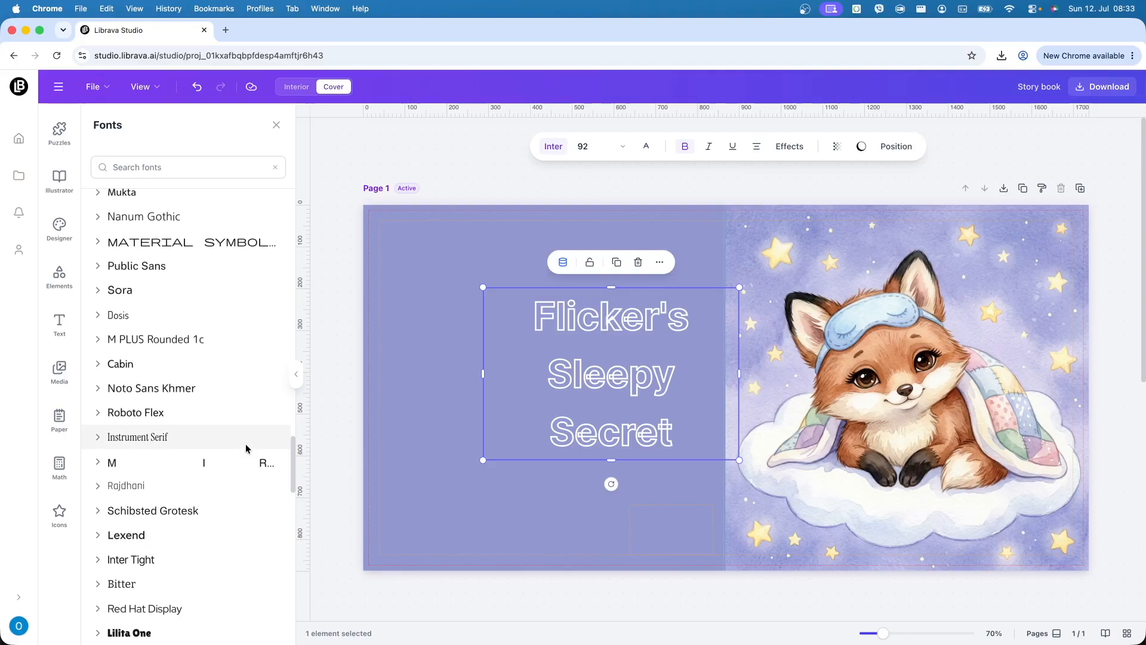
scroll(246, 443, down, 10)
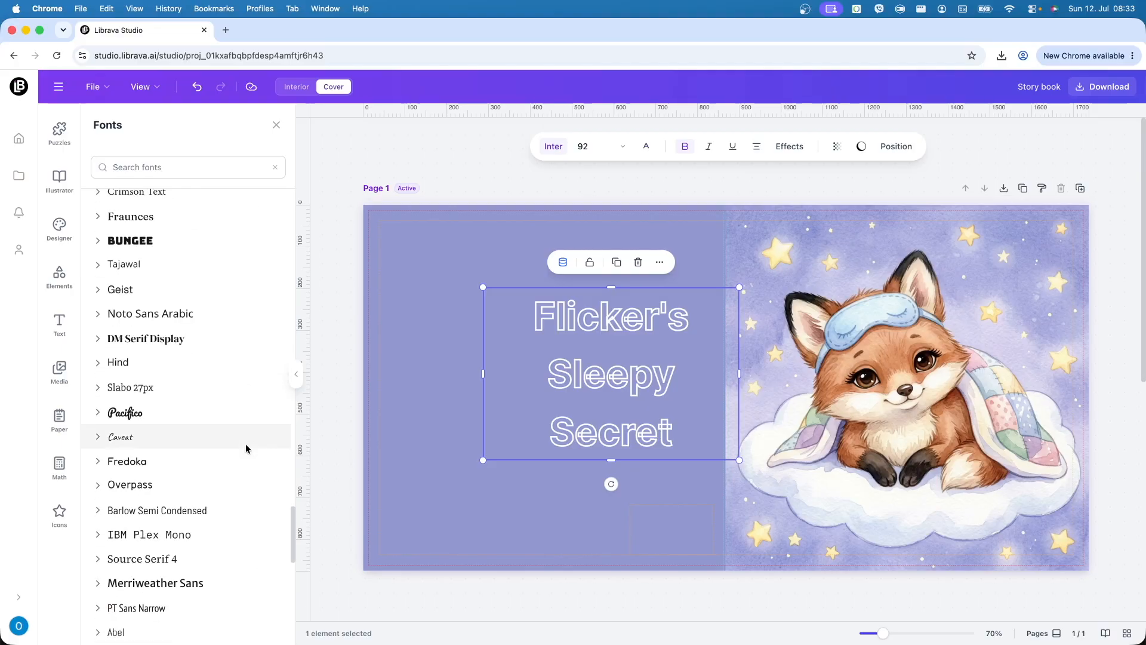
scroll(245, 443, down, 12)
scroll(246, 448, down, 12)
scroll(245, 448, down, 6)
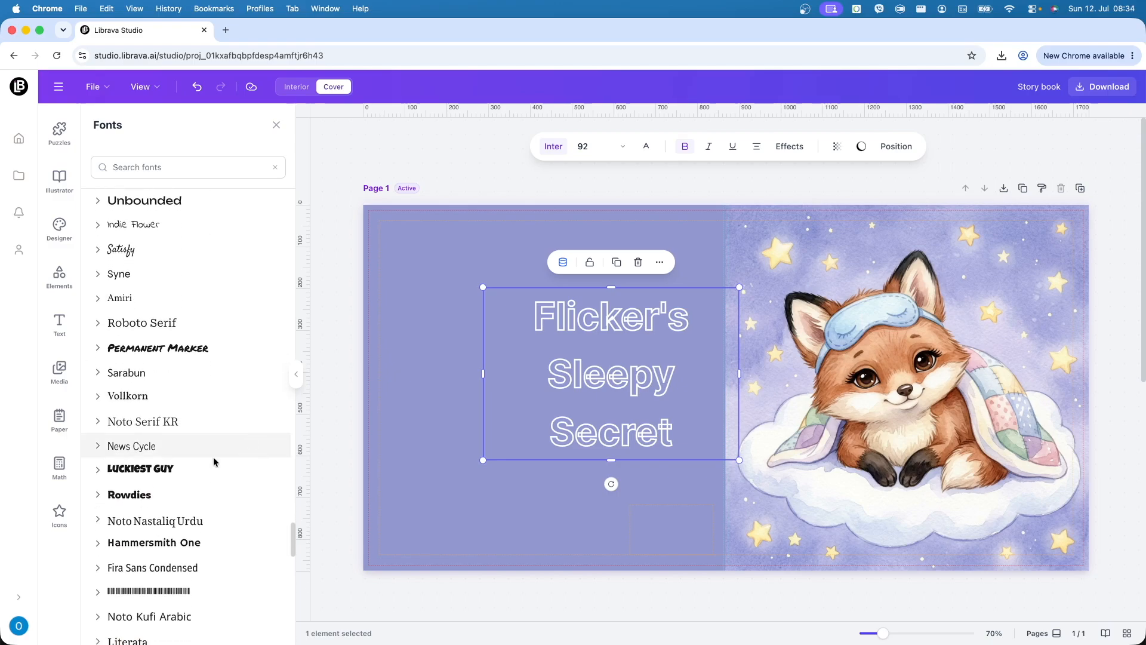
click(173, 475)
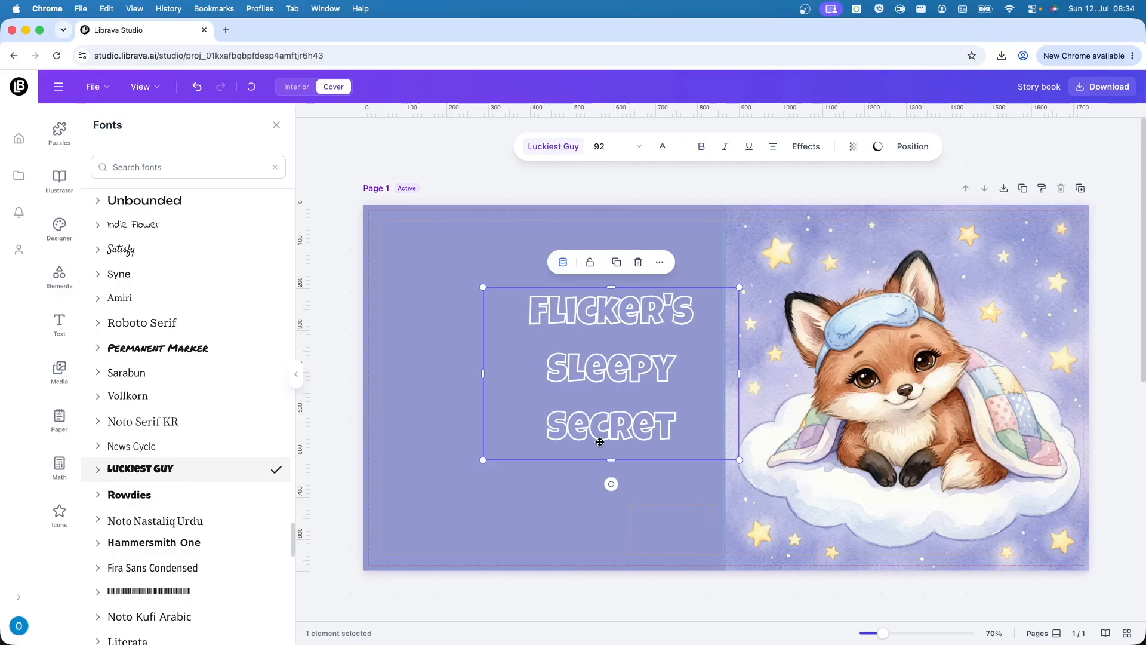
- Resize the title to size 77 on two lines and move it over the fox
drag(739, 460, 831, 522)
drag(899, 420, 724, 395)
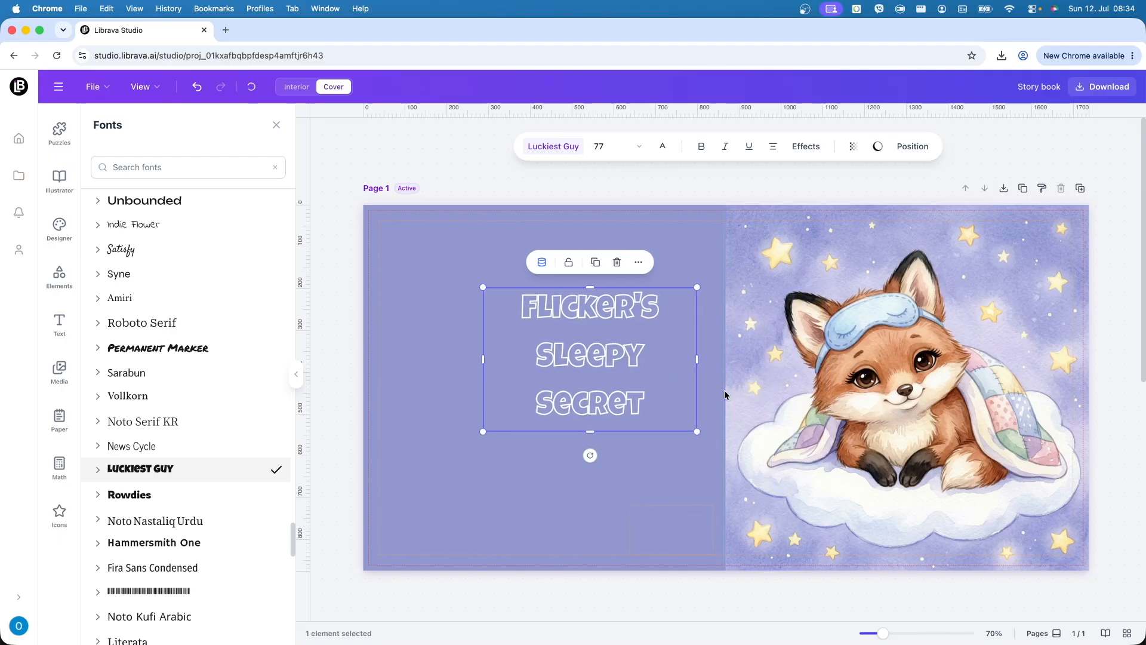
drag(699, 357, 757, 364)
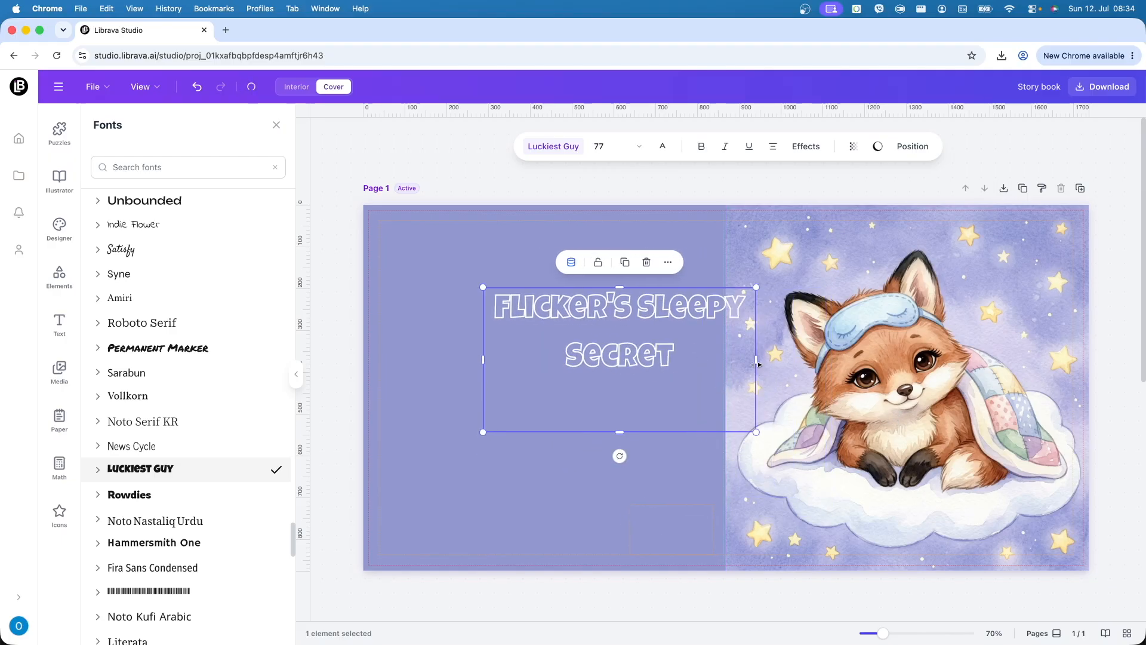
drag(619, 432, 620, 384)
drag(646, 310, 933, 463)
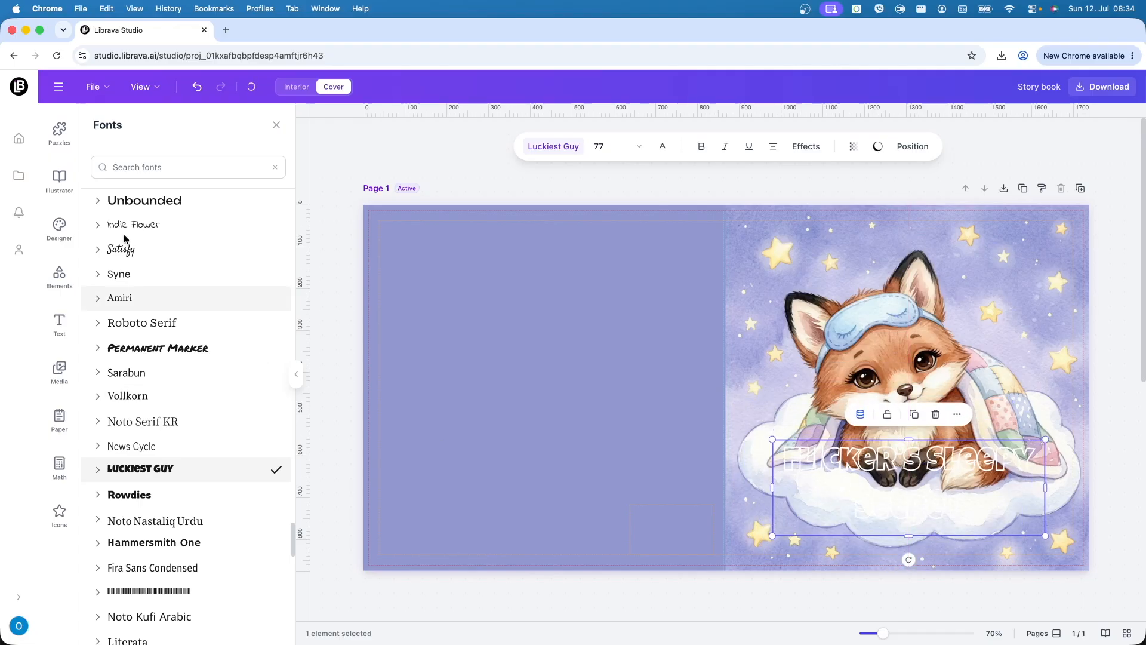
- Add a square from Elements, stretch it into a wide rectangle and lower it
click(61, 281)
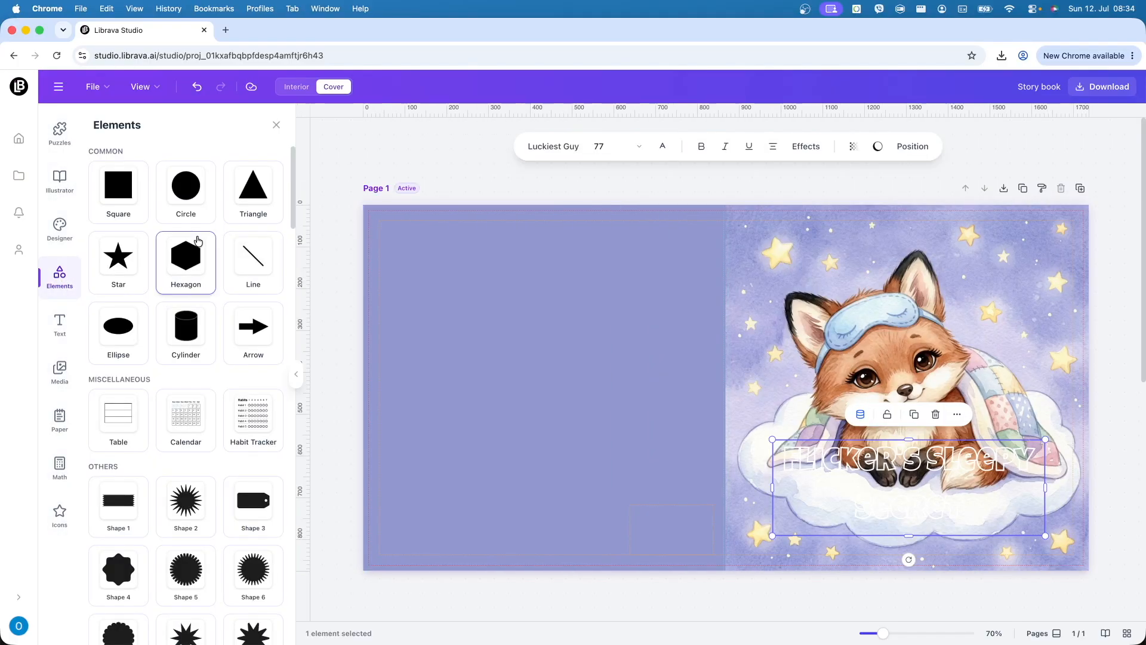
click(131, 189)
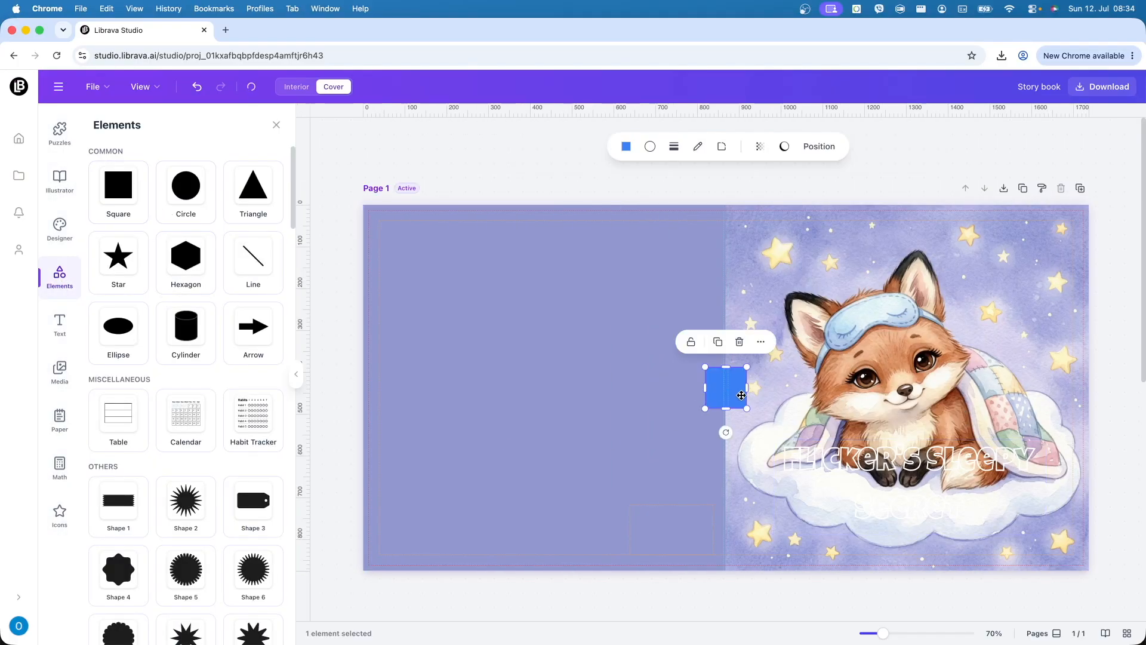
drag(748, 388, 1100, 406)
drag(934, 393, 922, 499)
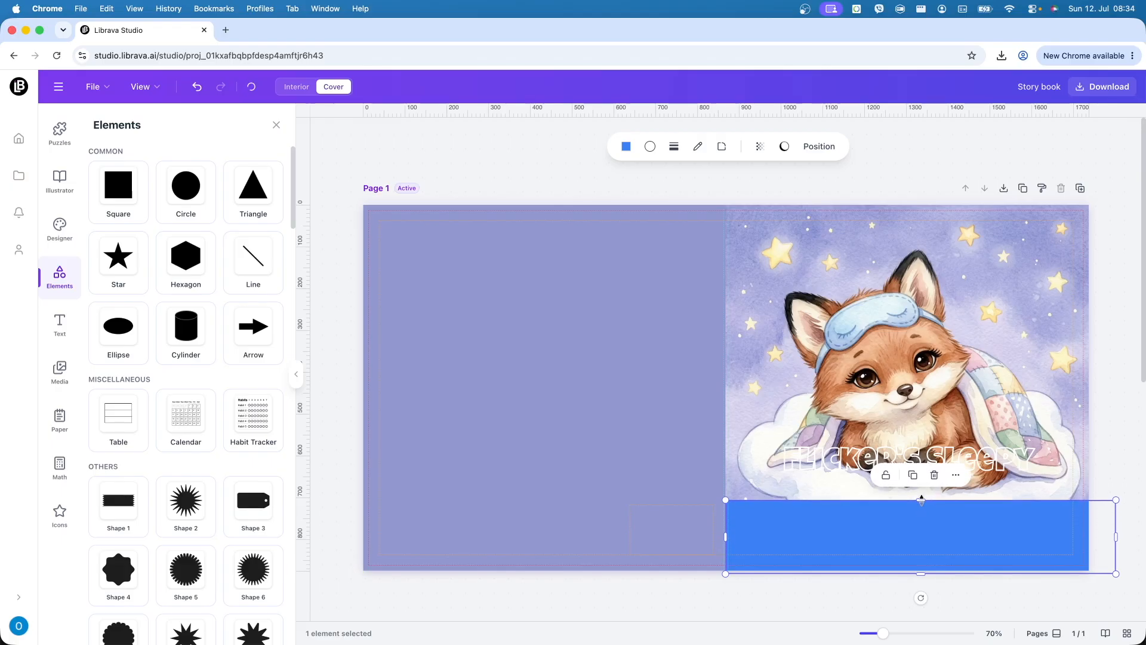
- Send the rectangle behind the title and adjust its height to fit the title
click(821, 467)
click(749, 537)
right_click(749, 537)
mouse_move(806, 598)
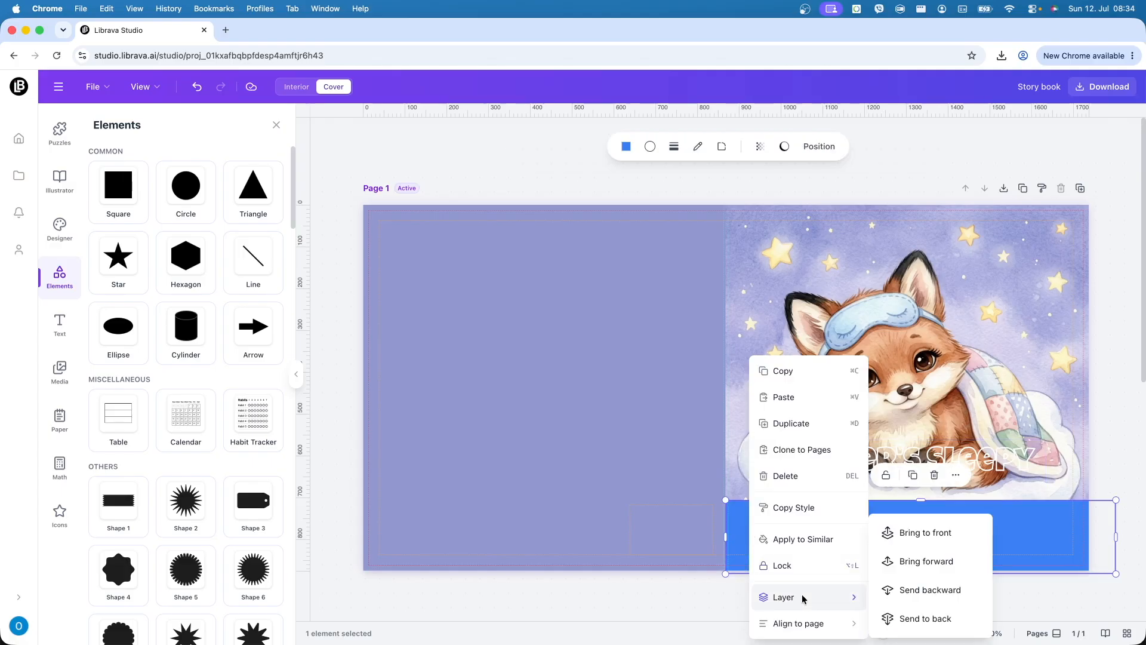
click(951, 591)
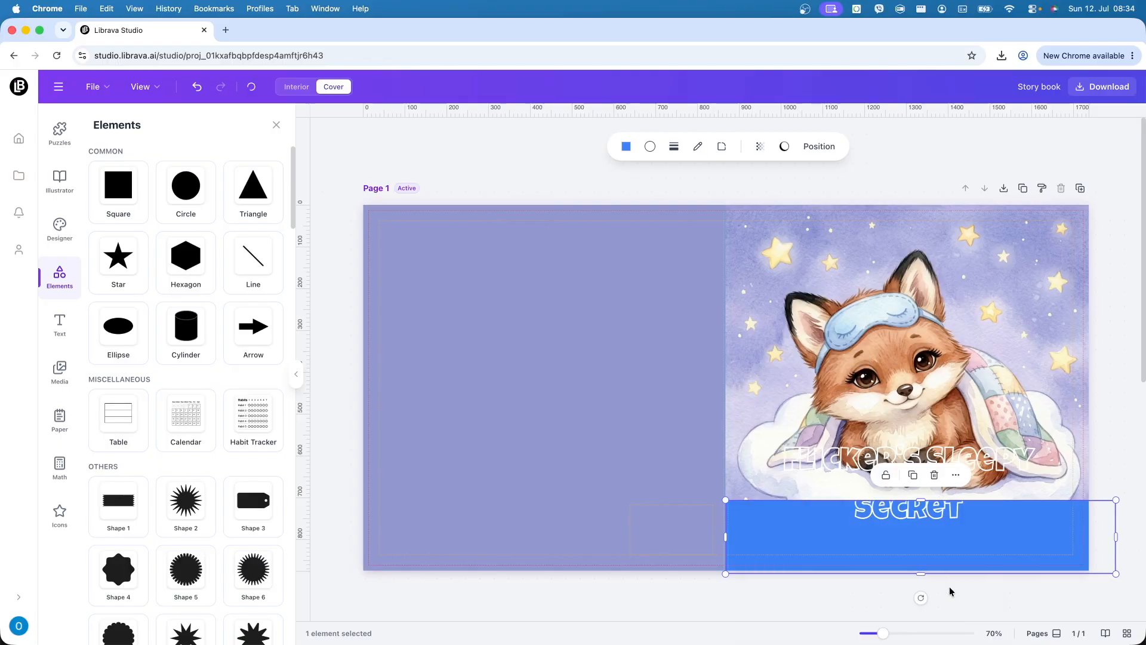
click(806, 491)
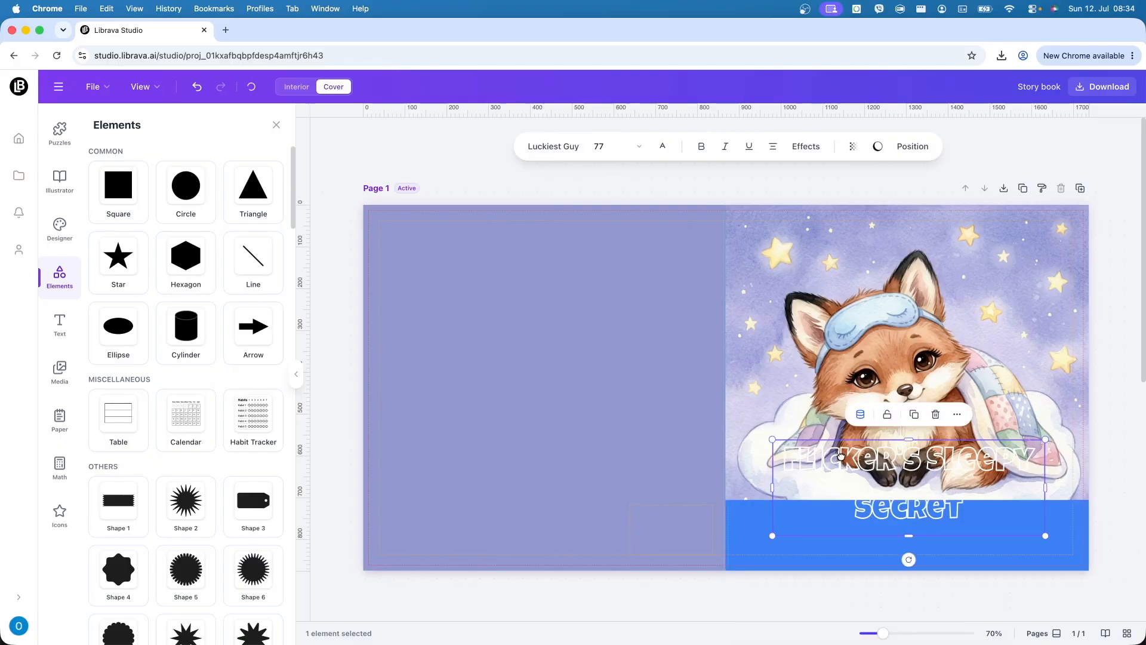
click(763, 533)
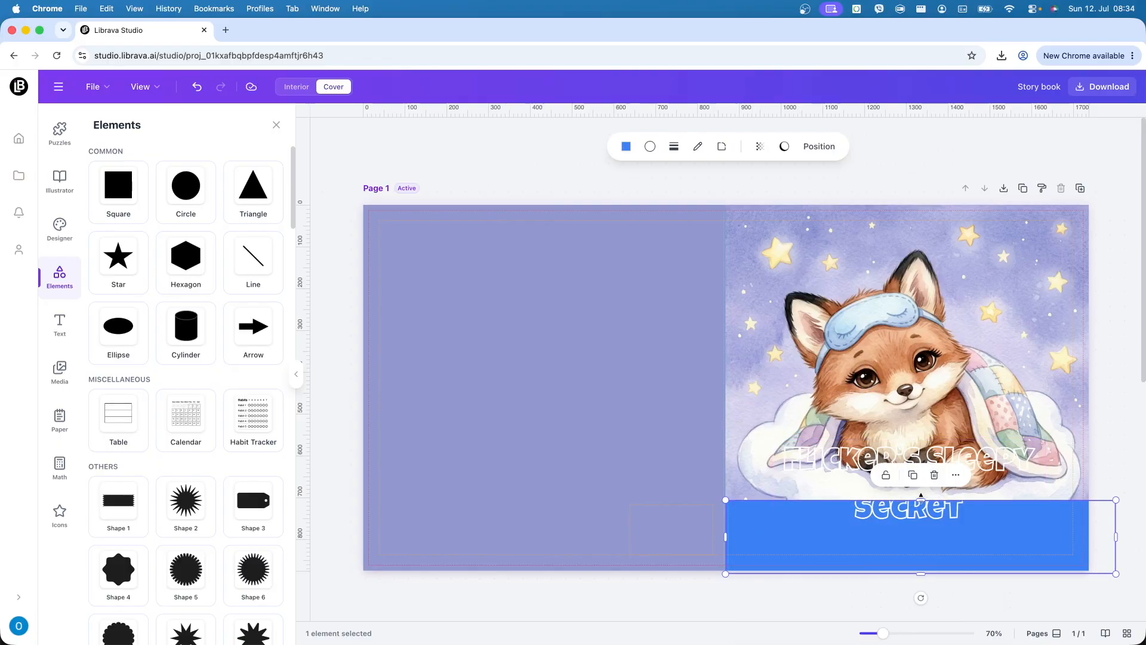
drag(921, 500, 923, 438)
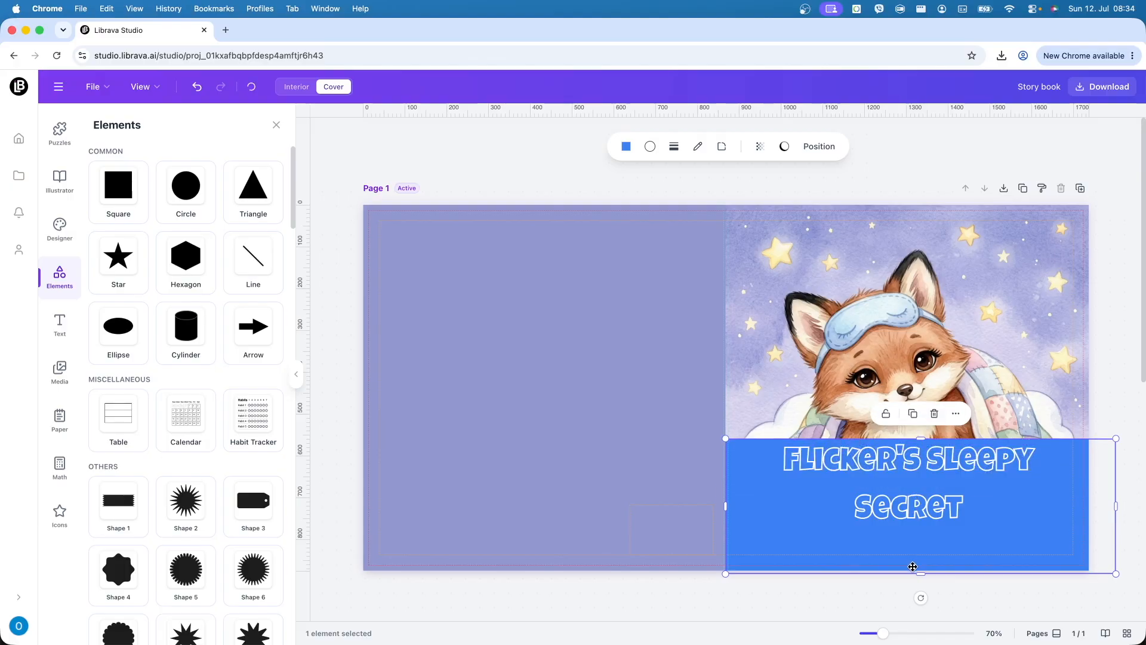
drag(909, 483, 909, 502)
click(978, 445)
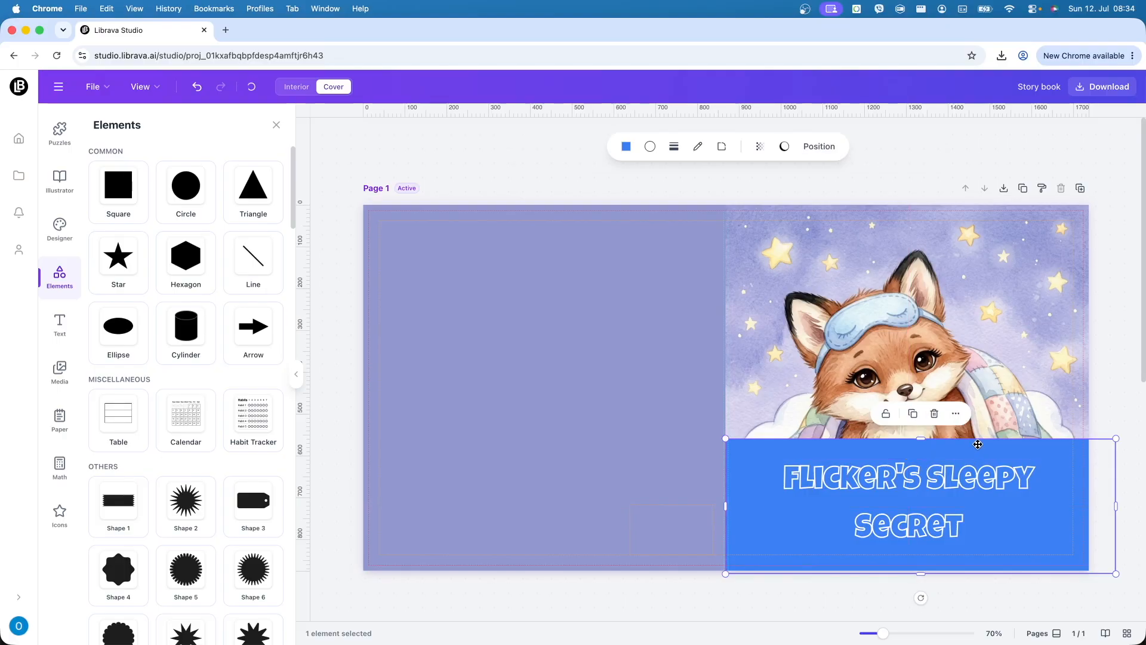
drag(923, 441, 922, 448)
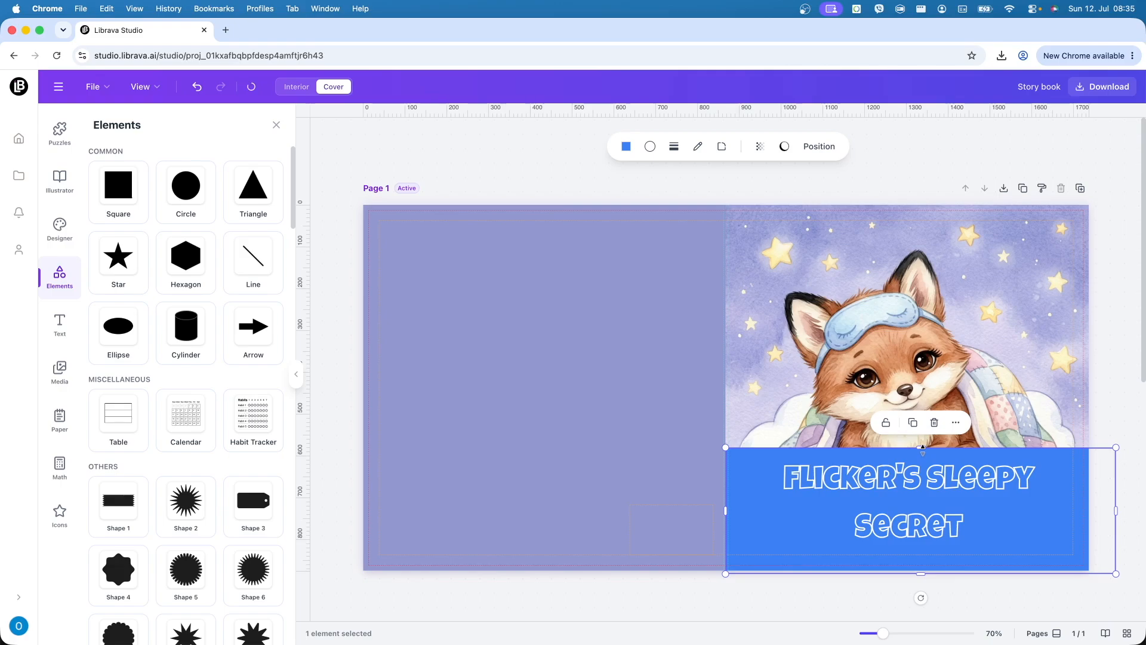
- Fill the band with purple and set its transparency to about 70%
click(627, 147)
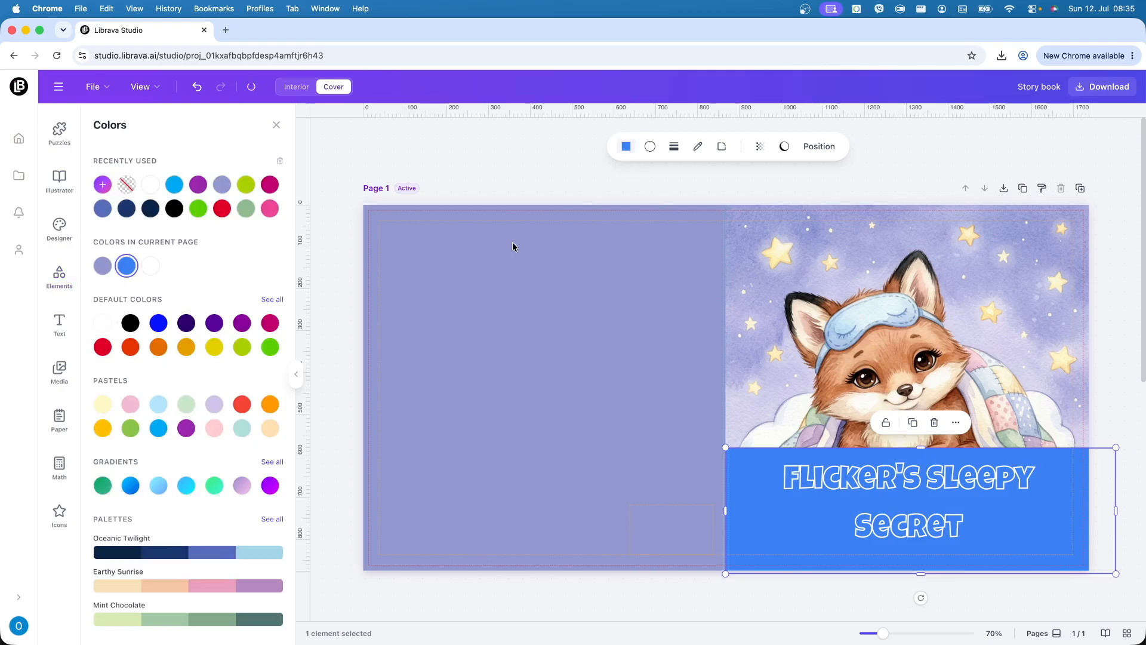
click(215, 323)
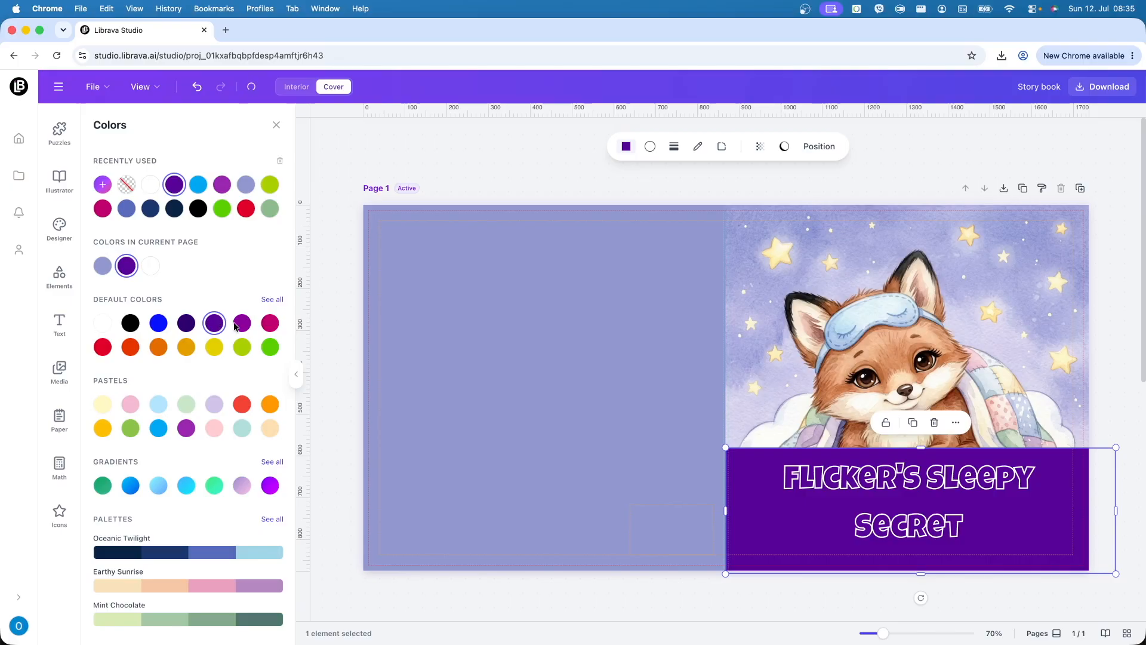
click(237, 325)
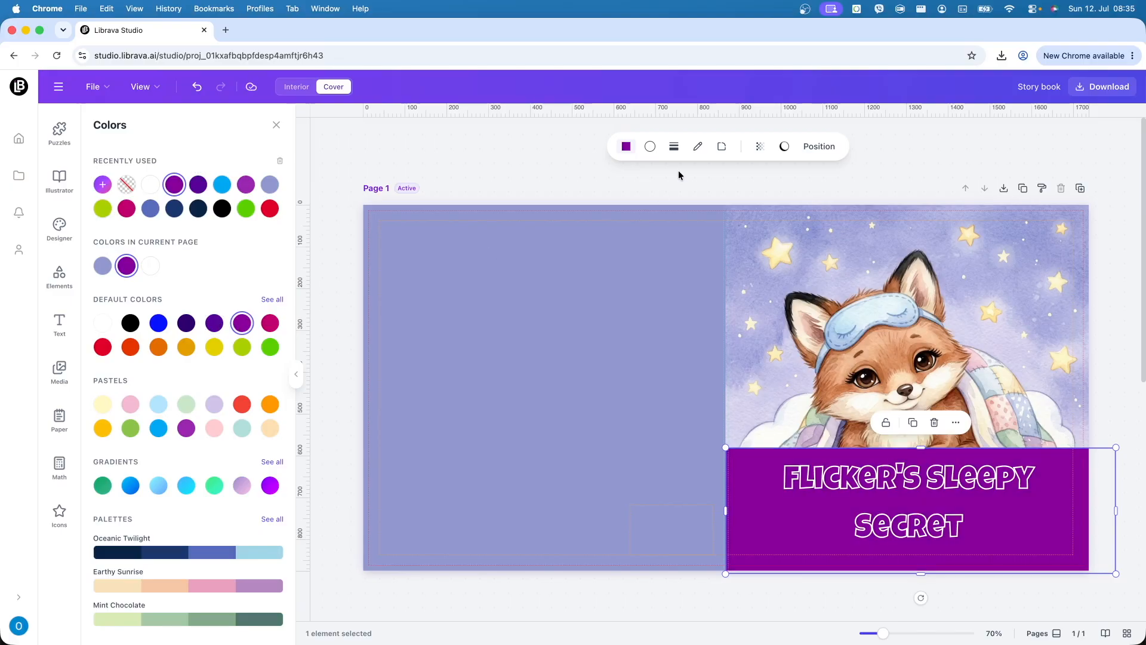
click(760, 146)
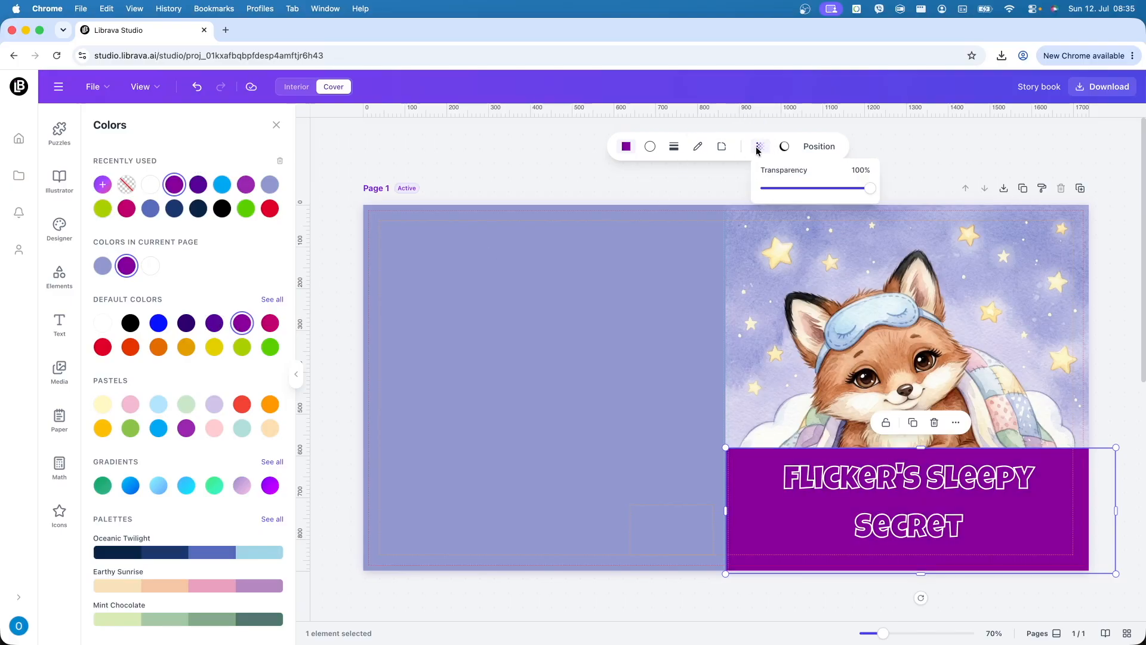
drag(869, 194, 840, 190)
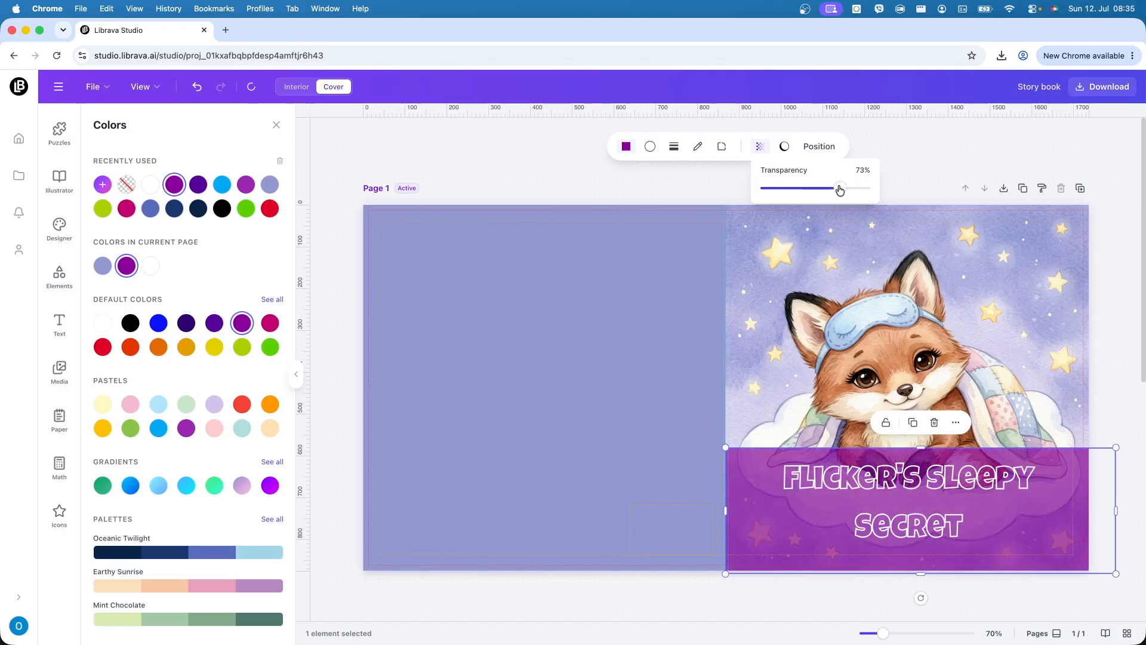
click(1098, 342)
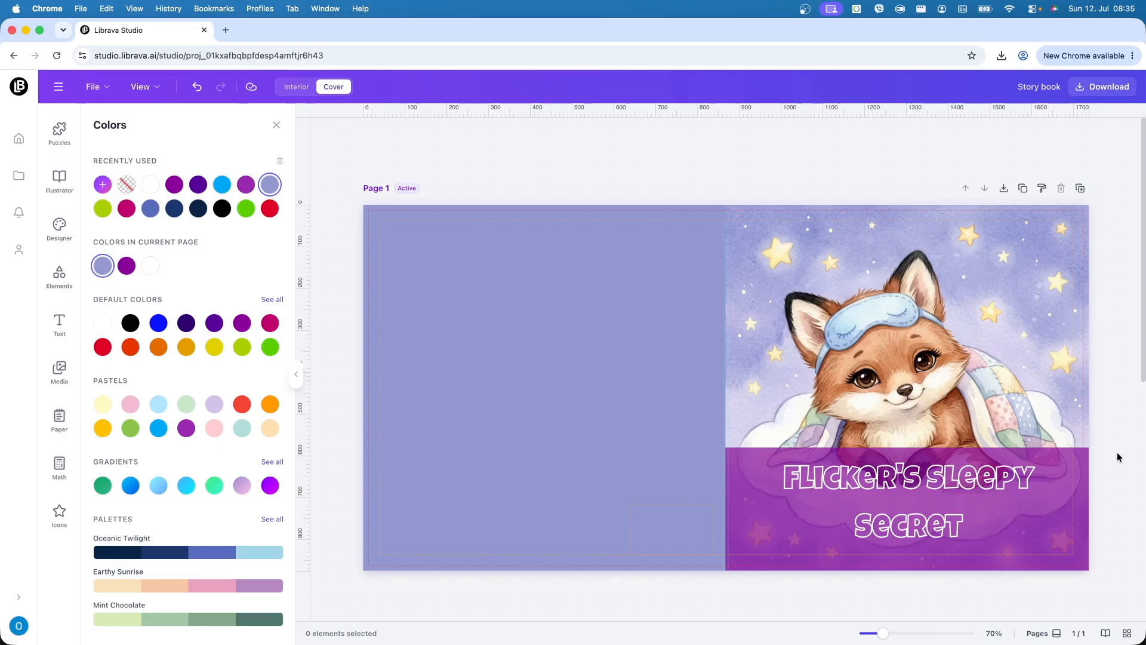
click(1049, 520)
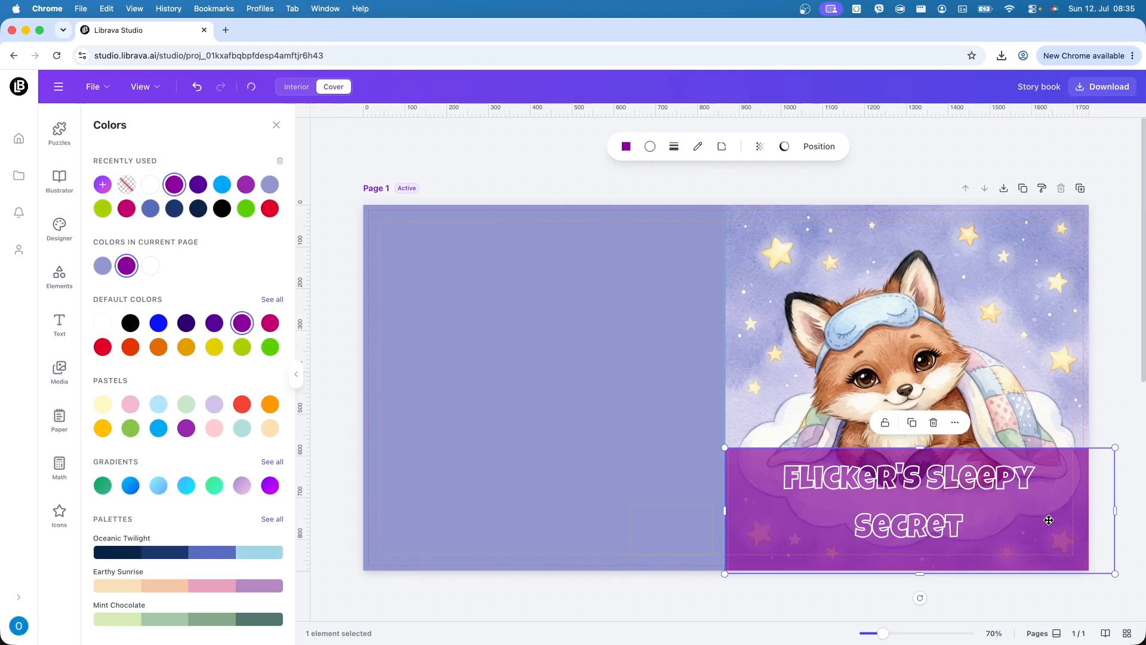
click(1129, 422)
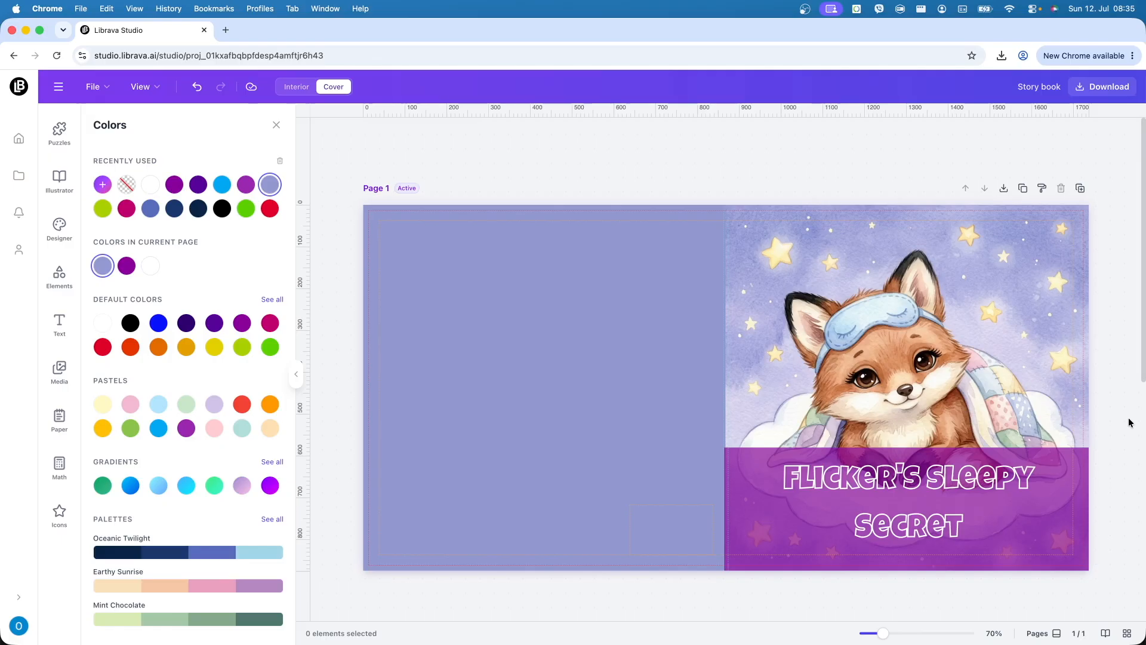
- Nudge the title slightly lower on the band
click(964, 499)
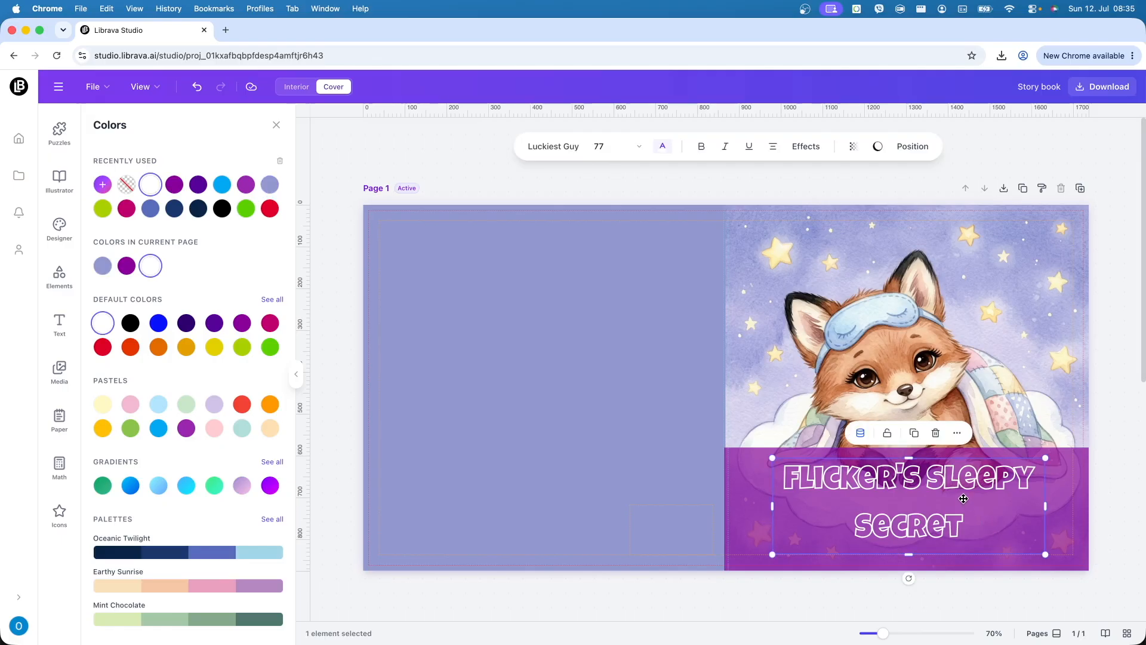
key(Down)
key(Down)
key(Down)
key(Down)
key(Down)
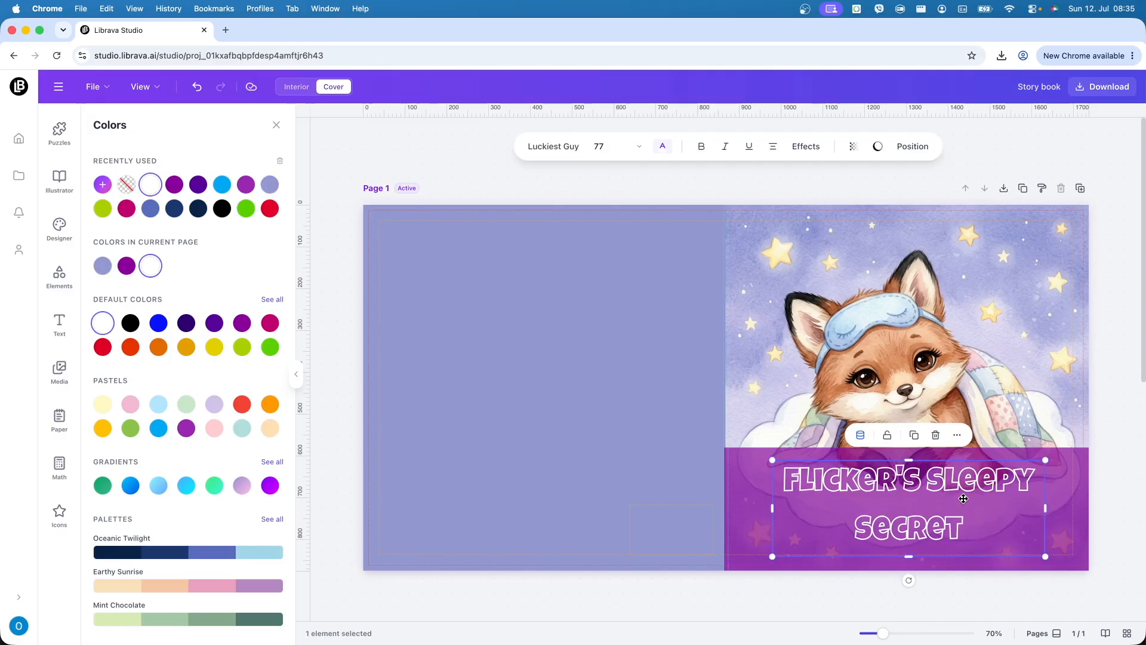
click(1101, 473)
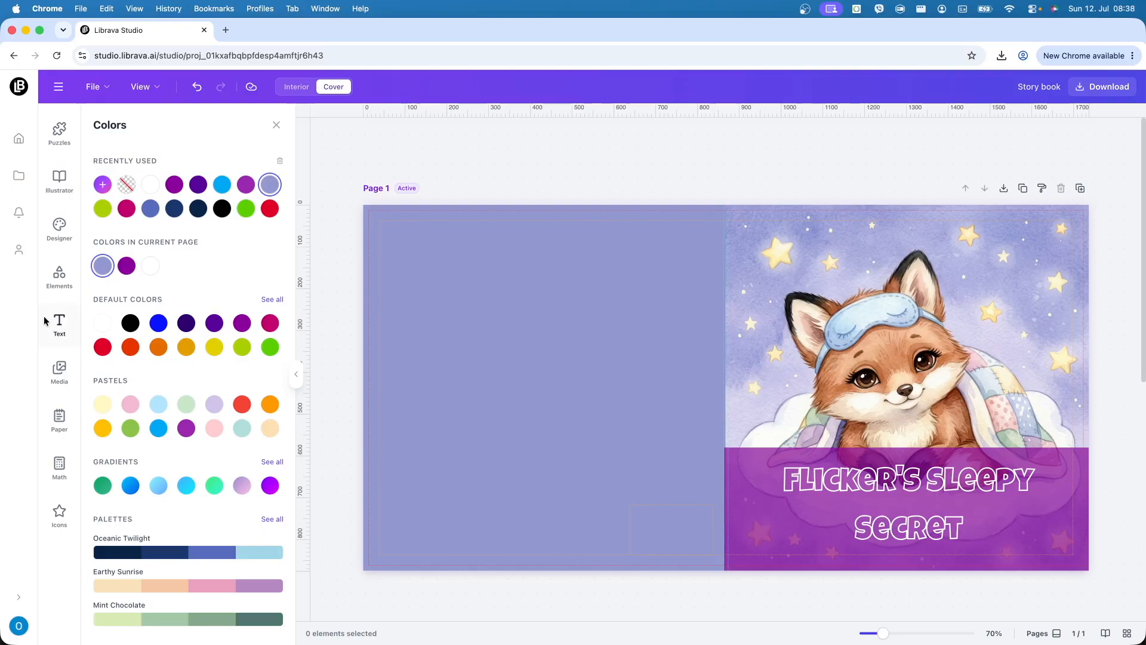
- Generate AI text from 'Copyright notice for a children picture book' and add it to the cover
click(59, 322)
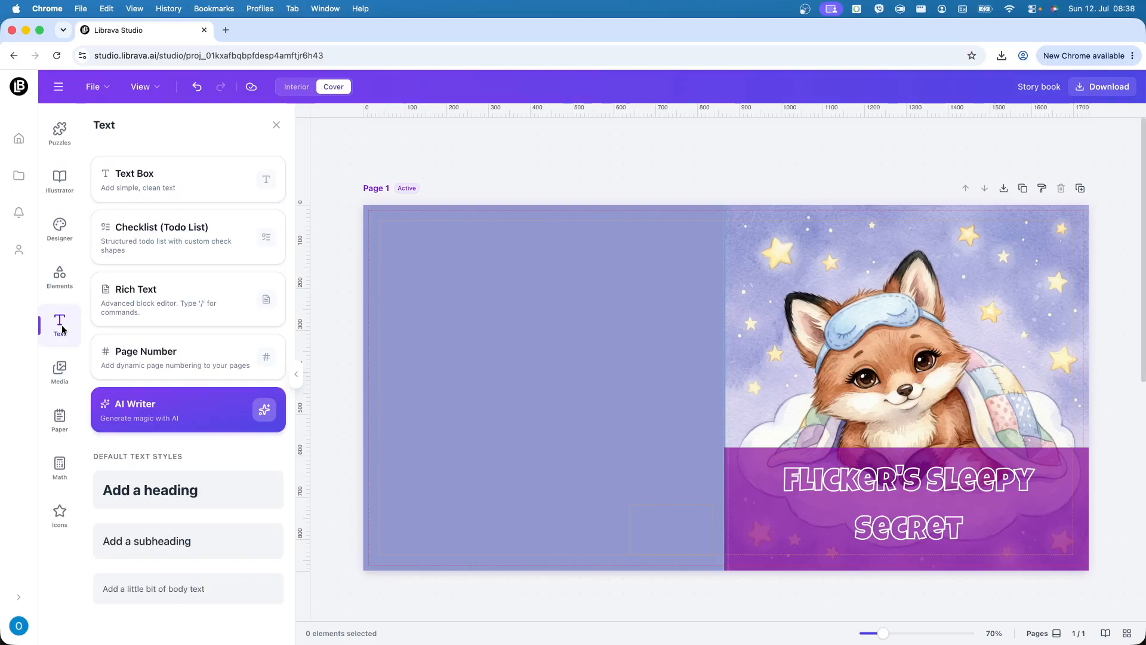
click(191, 424)
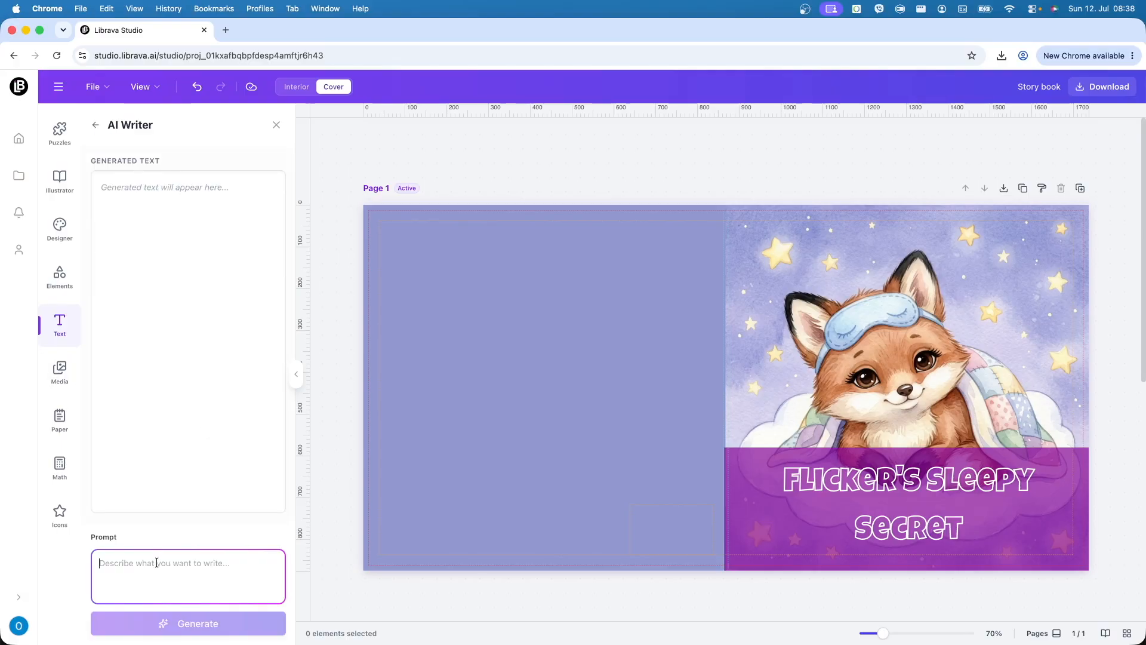
text(Copy)
text(r)
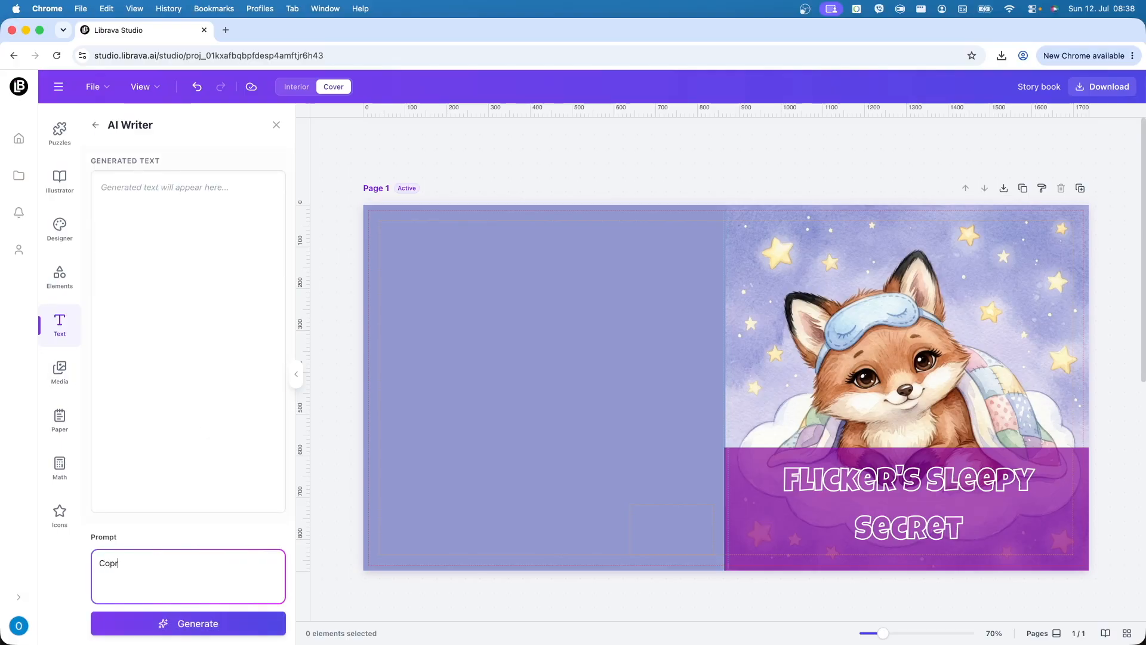
key(BackSpace)
text(yright notice fpr)
key(BackSpace)
key(BackSpace)
text(or a children picture book)
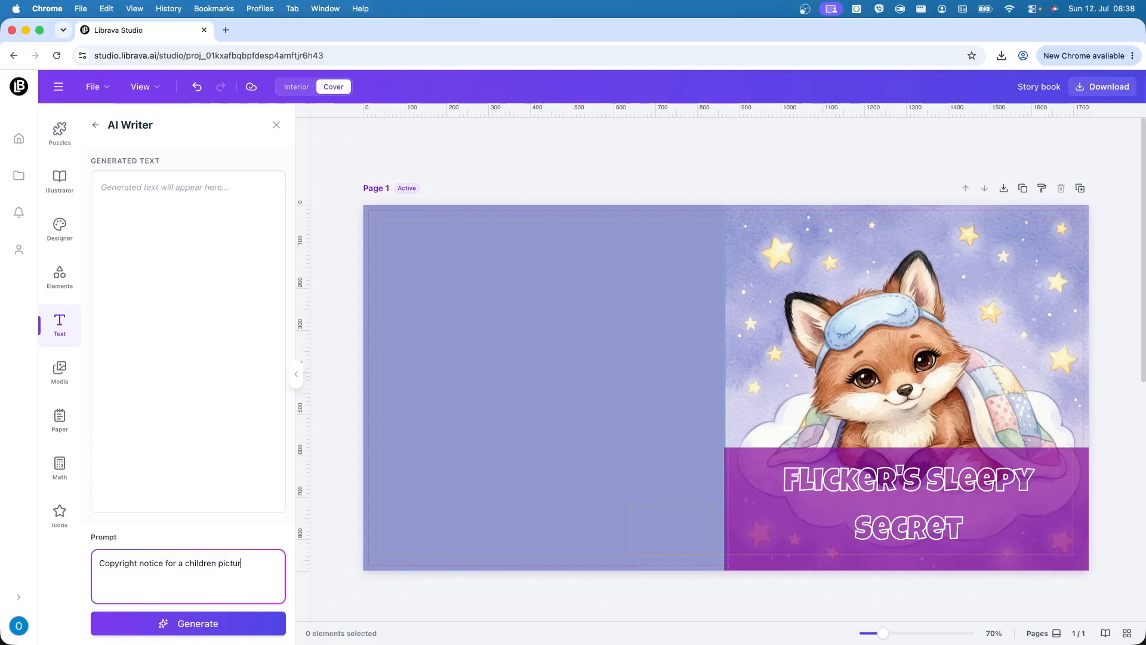
click(206, 626)
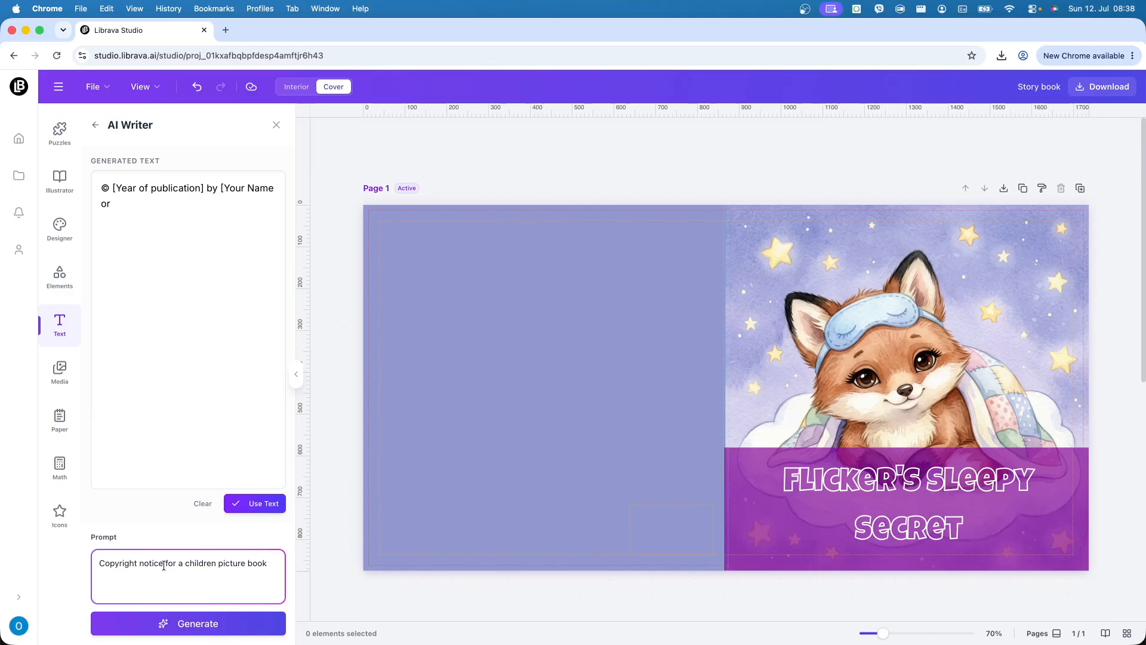
click(254, 622)
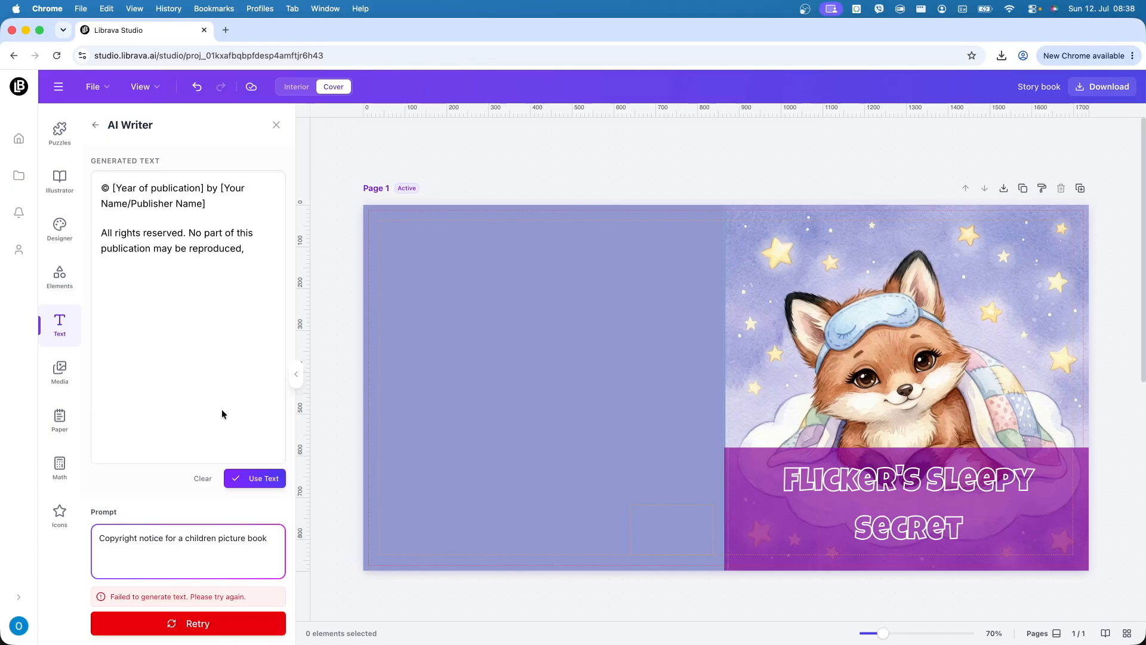
click(249, 481)
- Move the copyright text to the lower-left back cover and make it white
drag(693, 386, 425, 518)
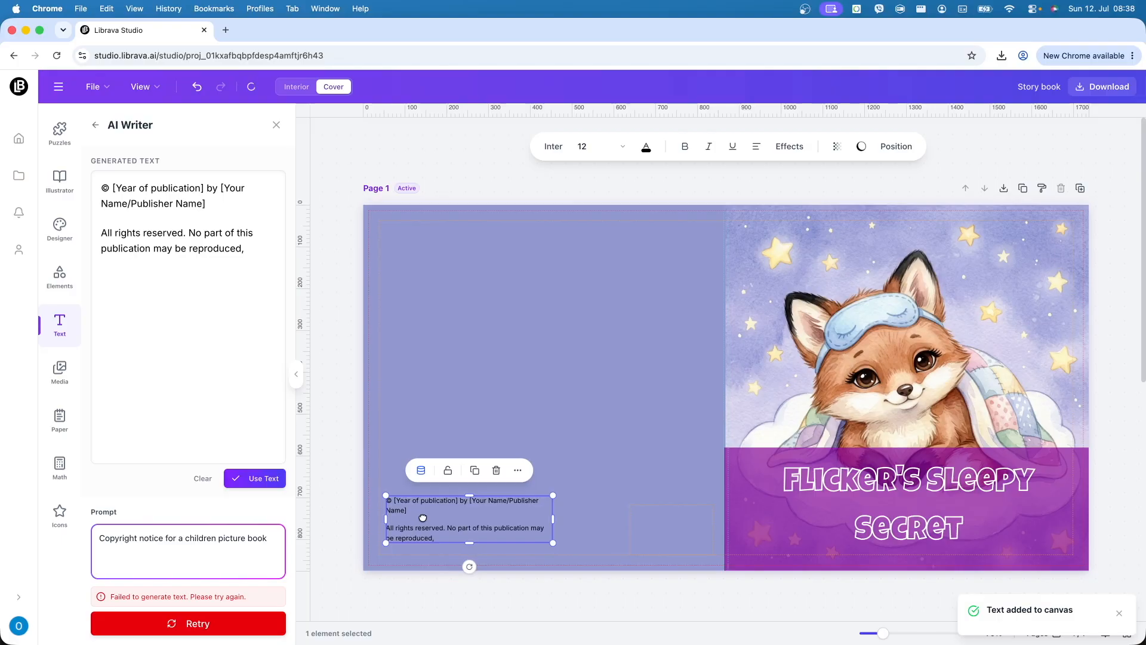
click(645, 151)
click(151, 266)
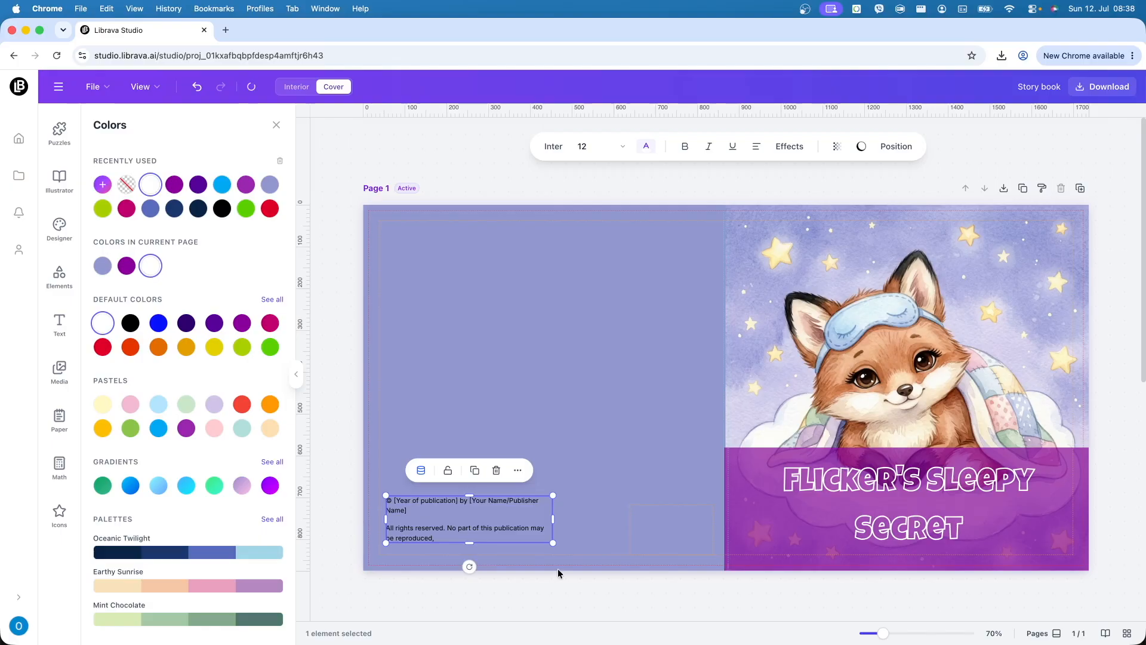
click(574, 483)
click(487, 515)
double_click(439, 500)
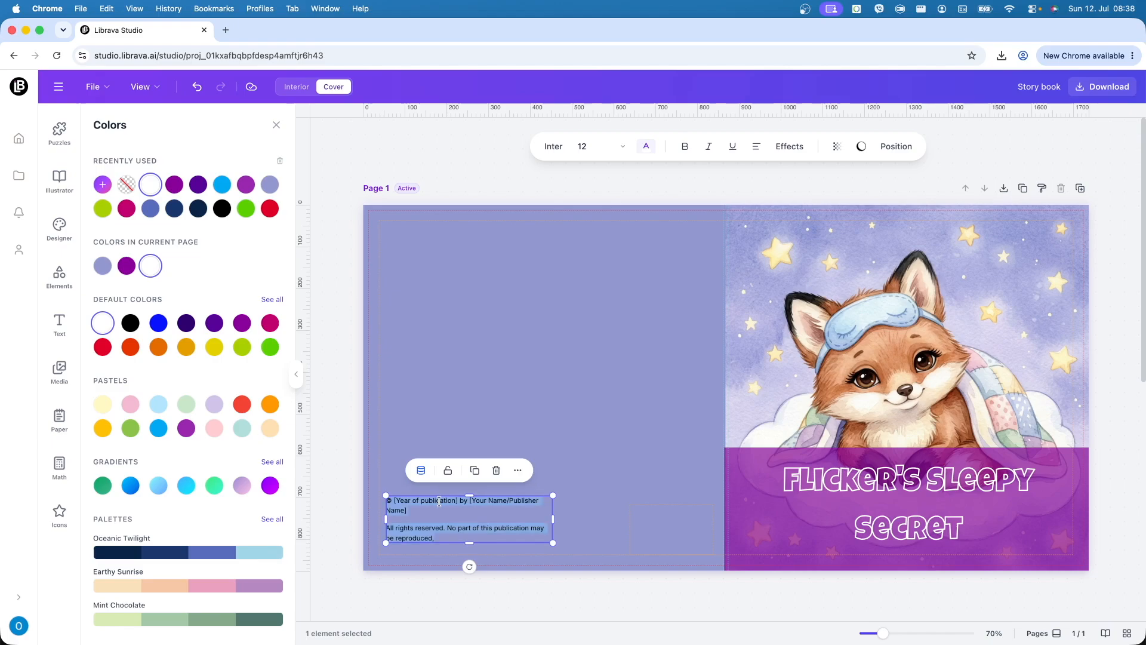
click(150, 265)
- Enlarge the copyright text box so the text grows to size 15
click(646, 464)
click(504, 525)
drag(553, 543, 596, 555)
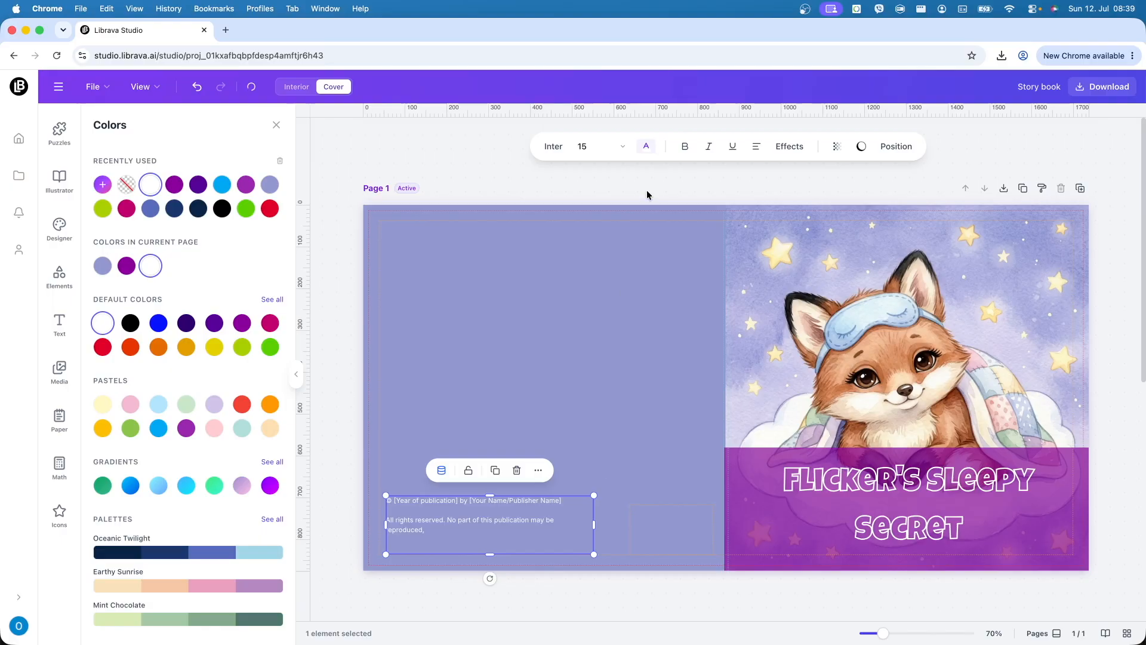
click(339, 507)
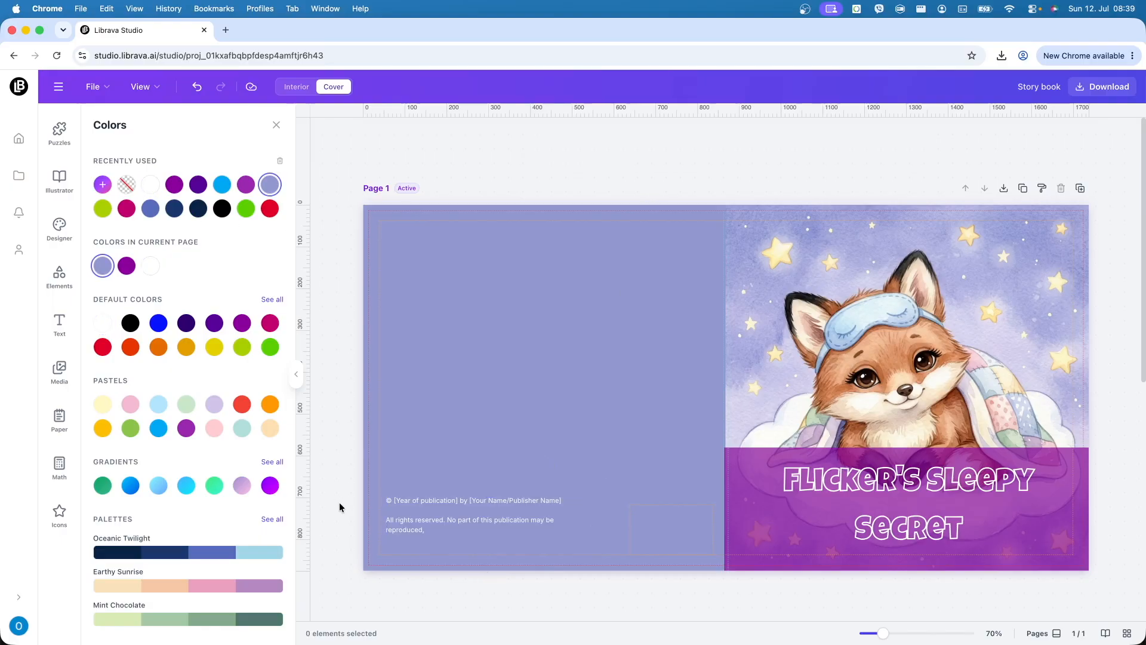
click(452, 523)
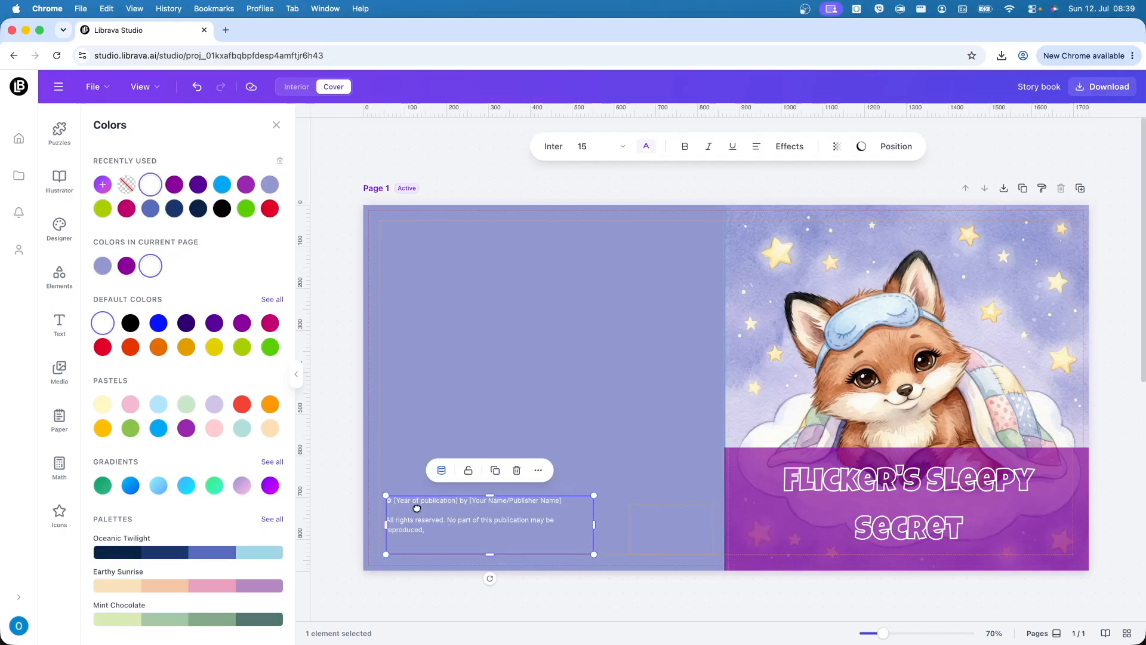
click(366, 428)
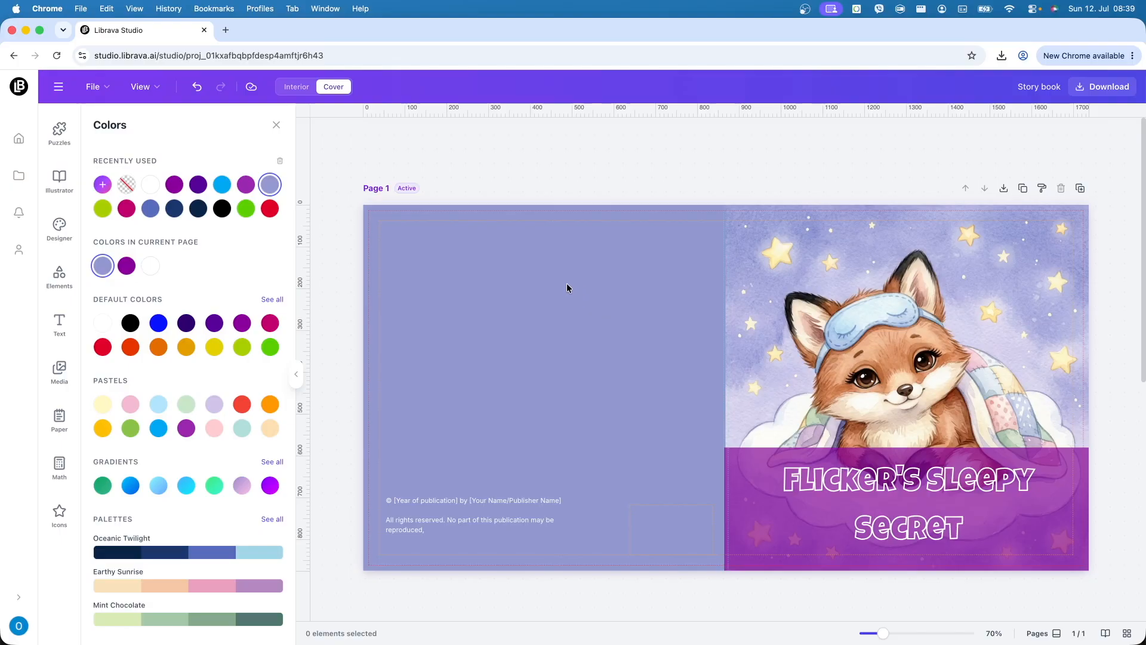
- Export page 1 as a PDF and open the downloaded cover file
click(1090, 86)
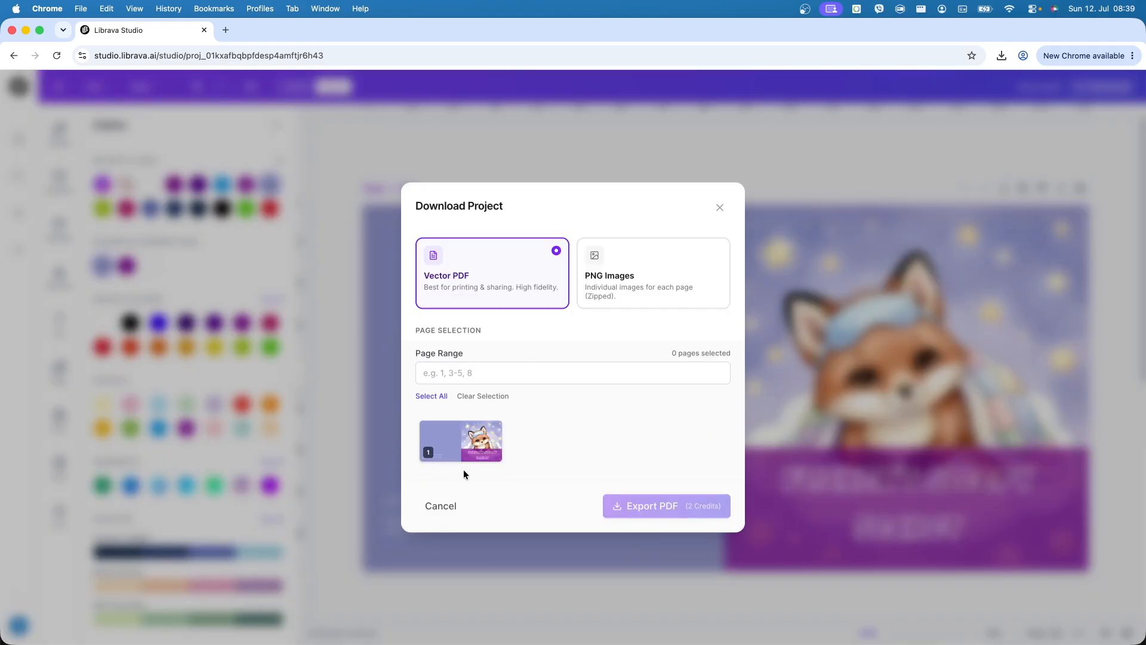
click(469, 455)
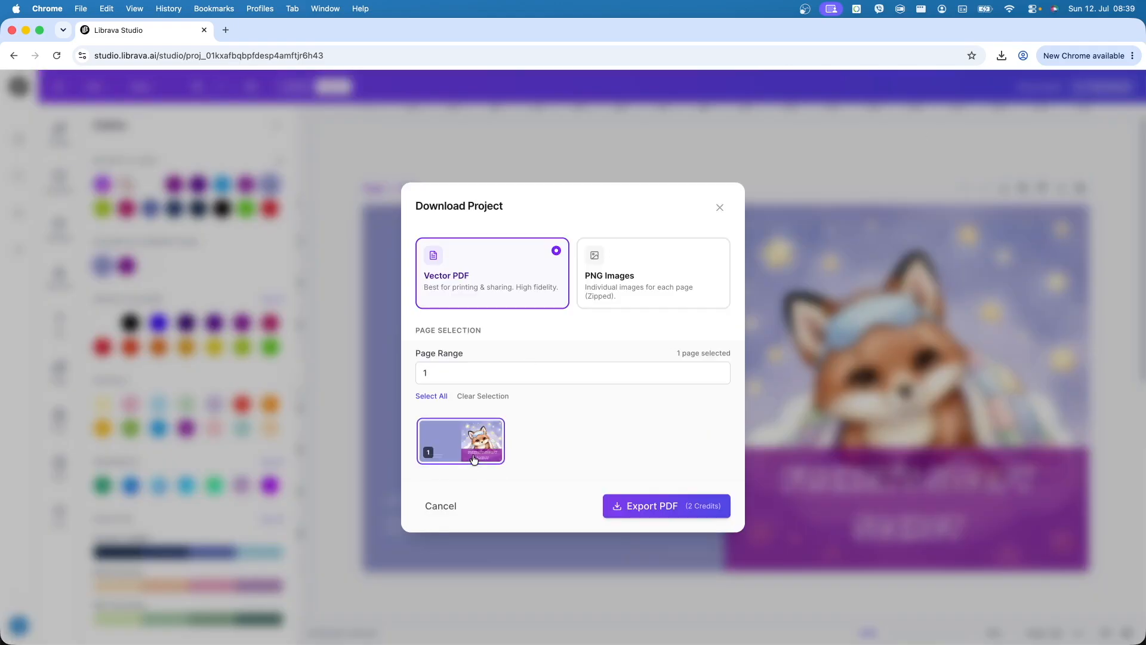
click(678, 511)
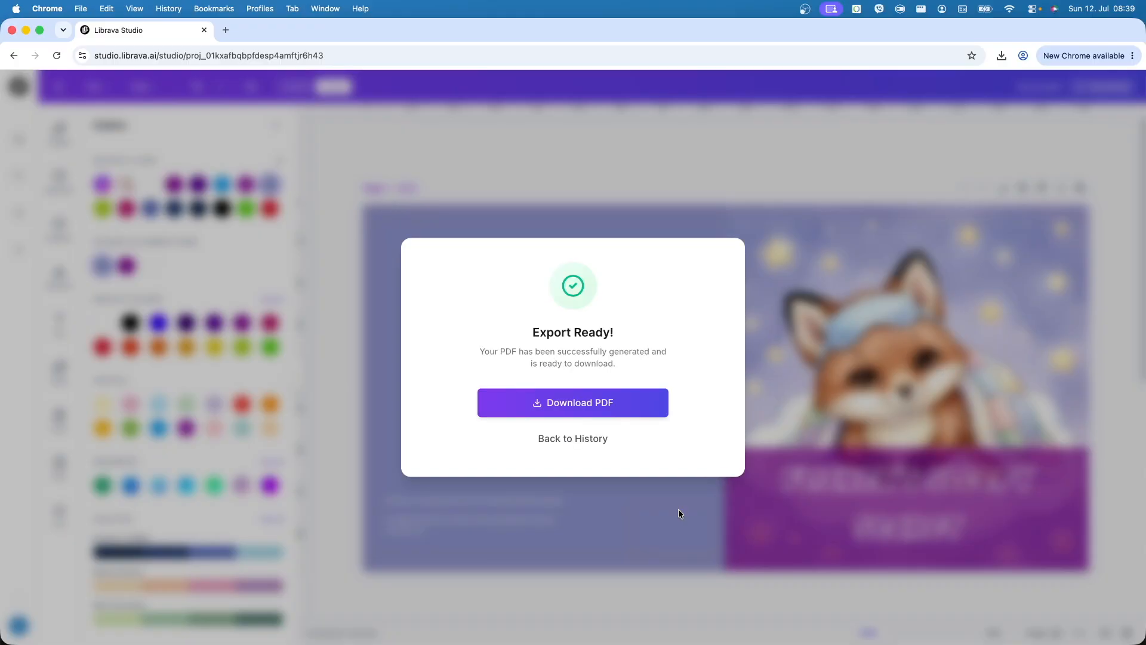
click(609, 395)
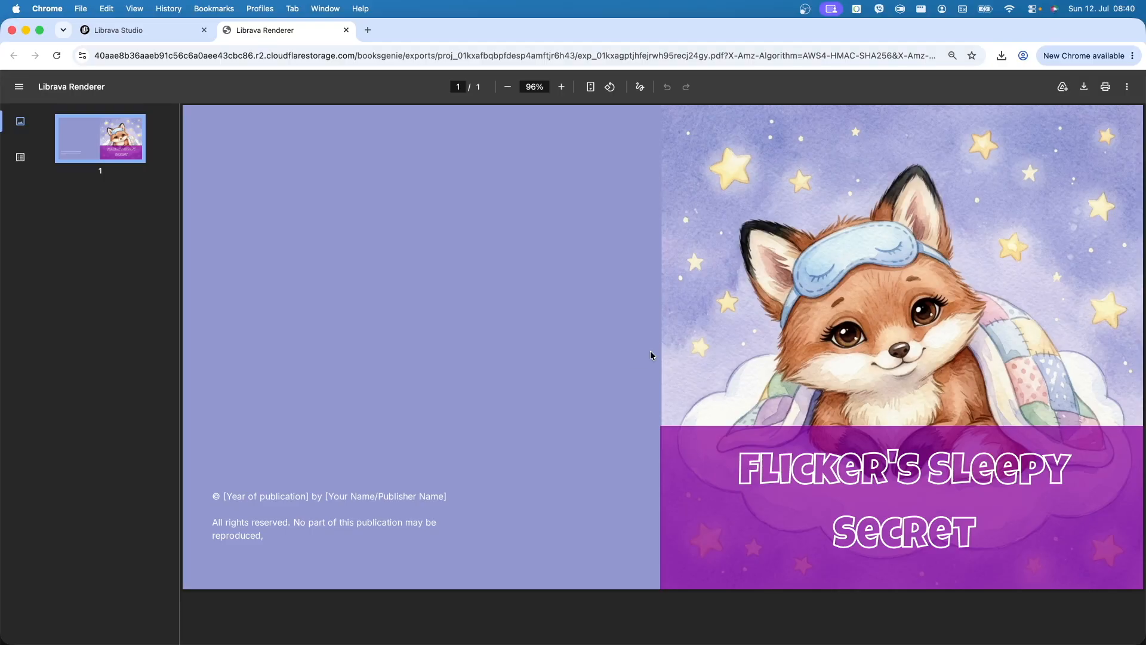
- Back in the studio, dismiss the export history and switch to the book's interior pages
click(155, 31)
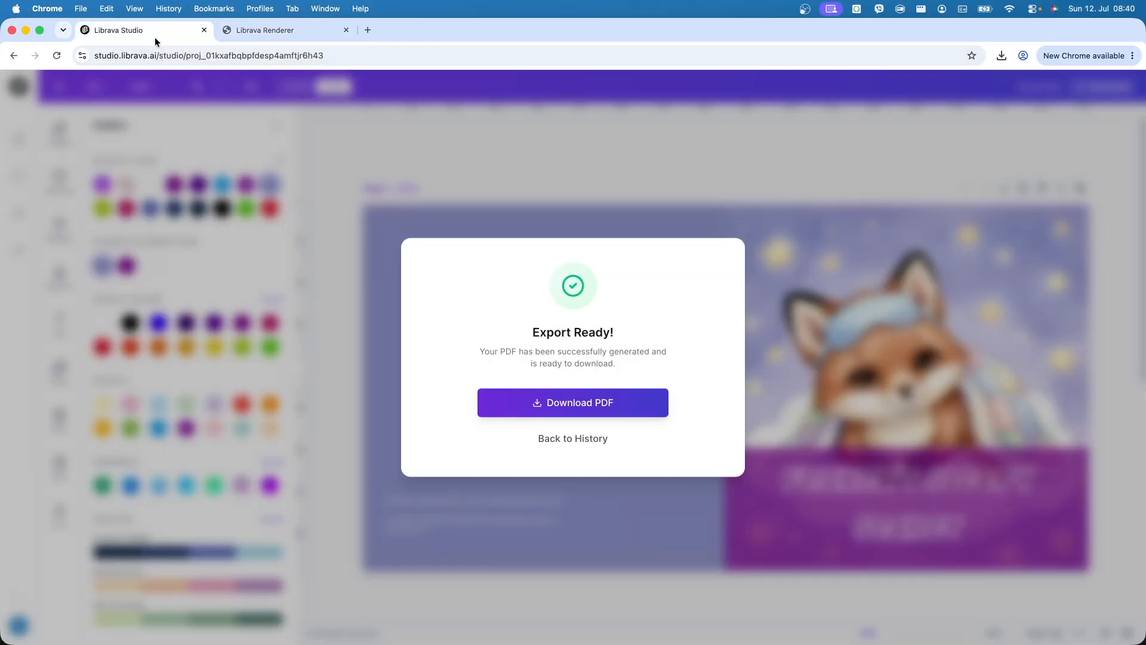
click(592, 436)
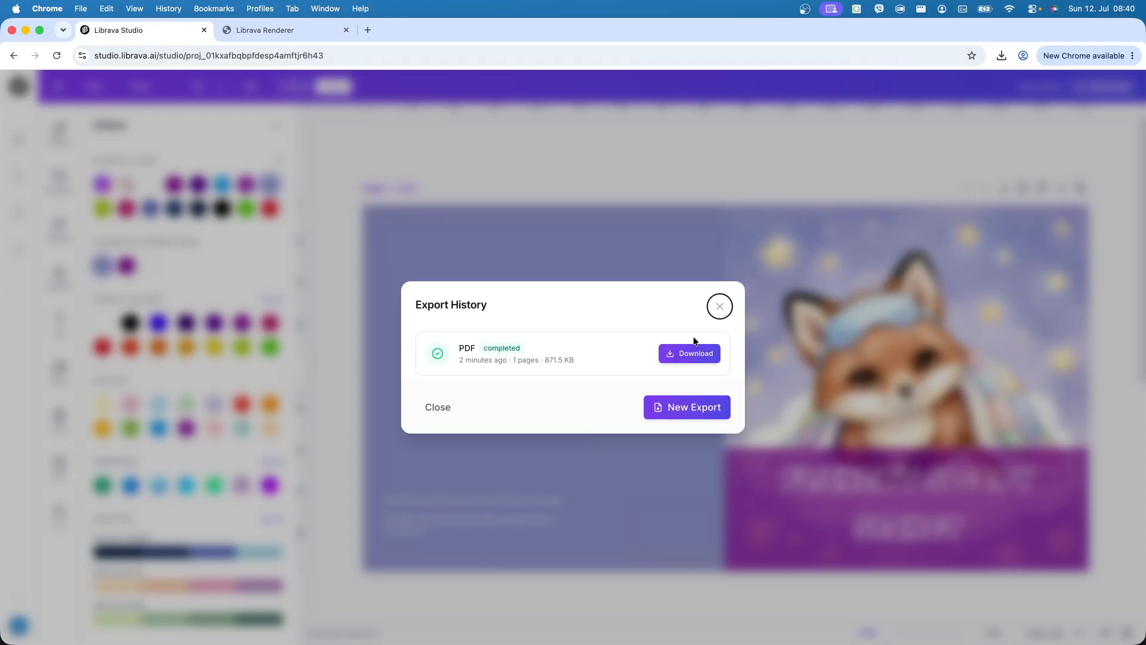
click(719, 308)
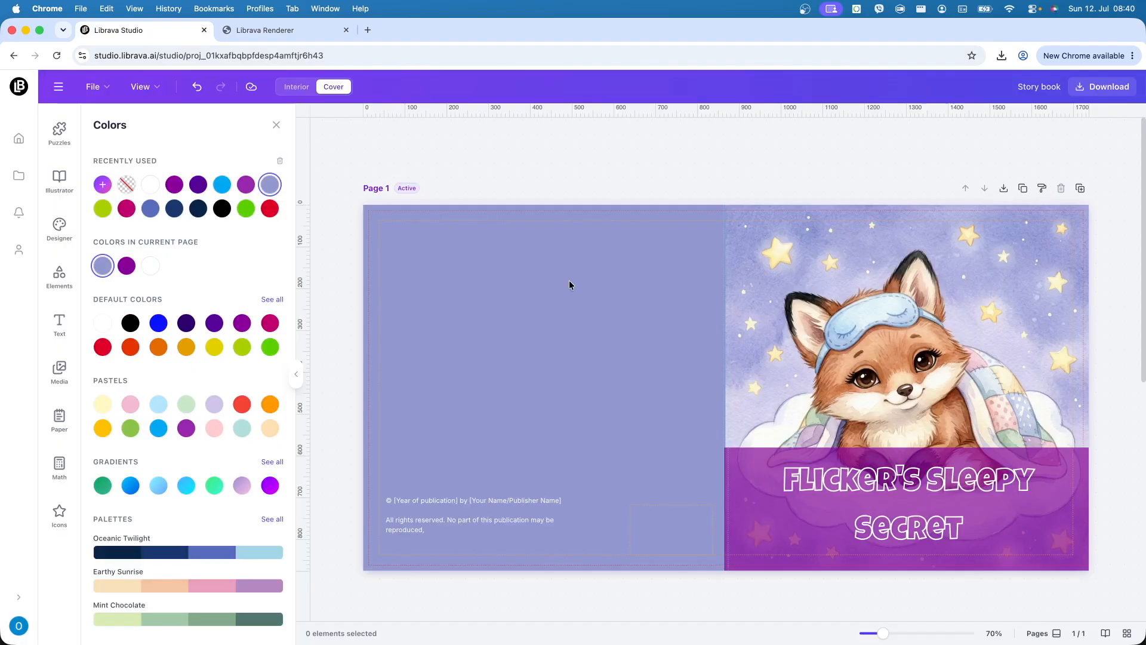
click(292, 87)
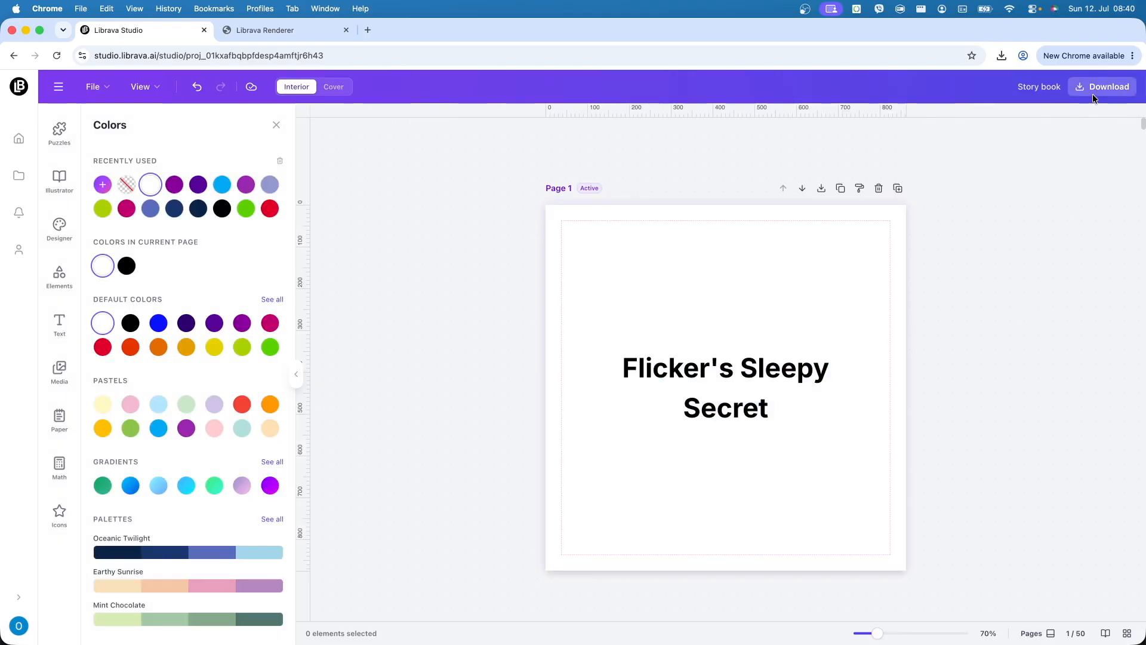
- Export interior pages 1 through 48 as a vector PDF
click(1094, 96)
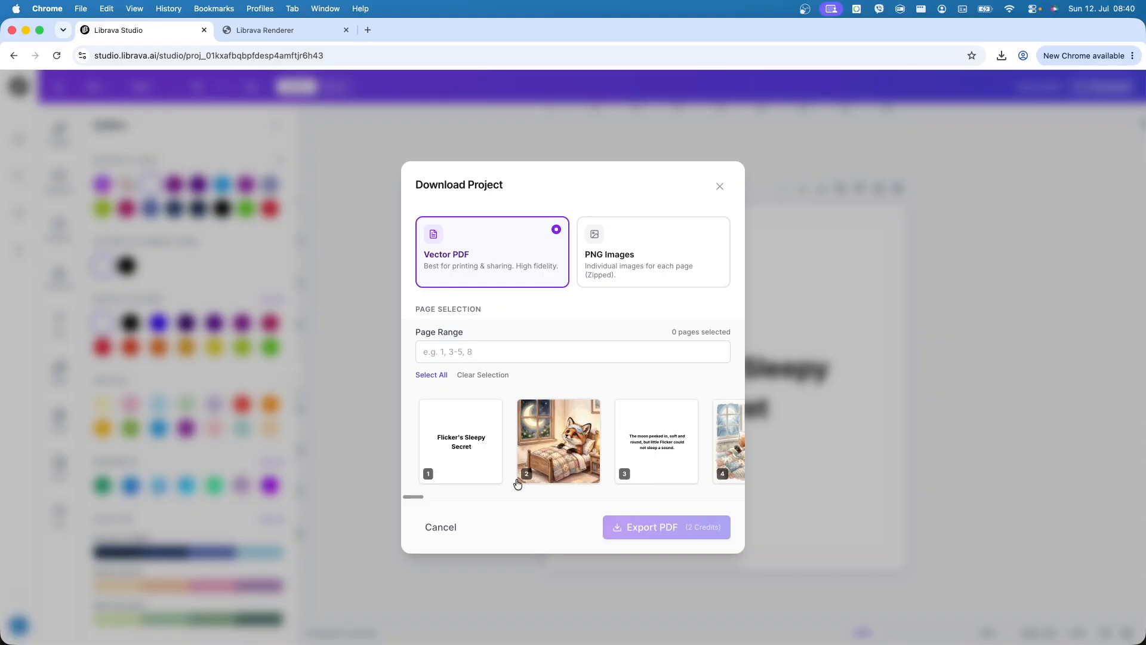
drag(423, 493, 333, 504)
click(435, 473)
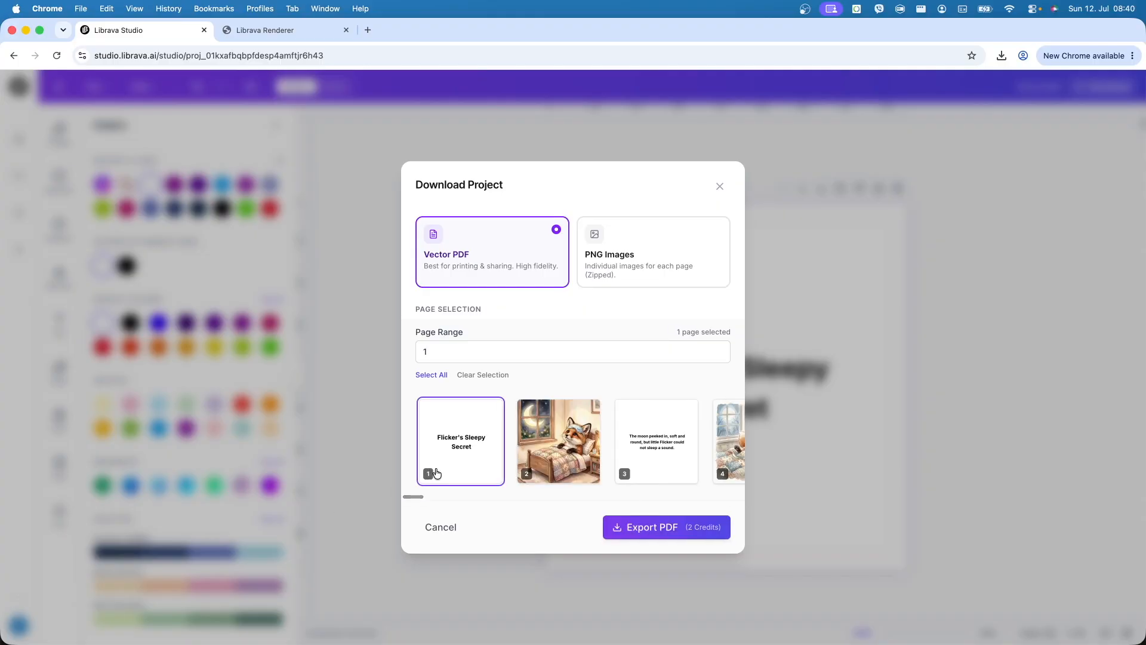
drag(415, 502, 679, 505)
scroll(695, 501, right, 6)
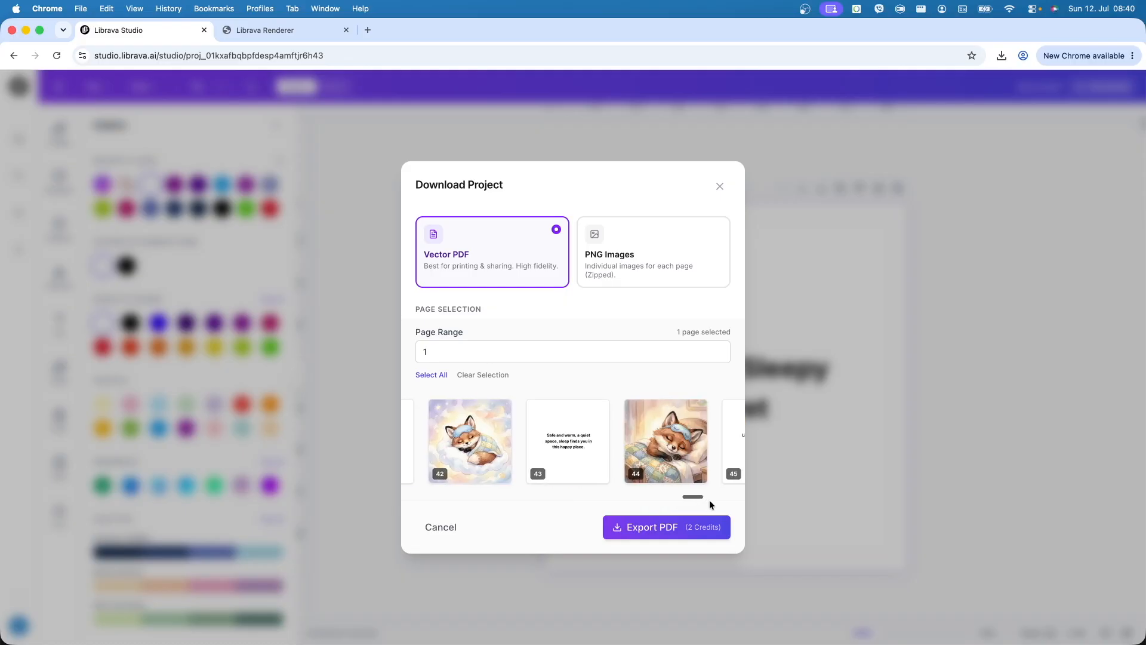
scroll(732, 505, right, 2)
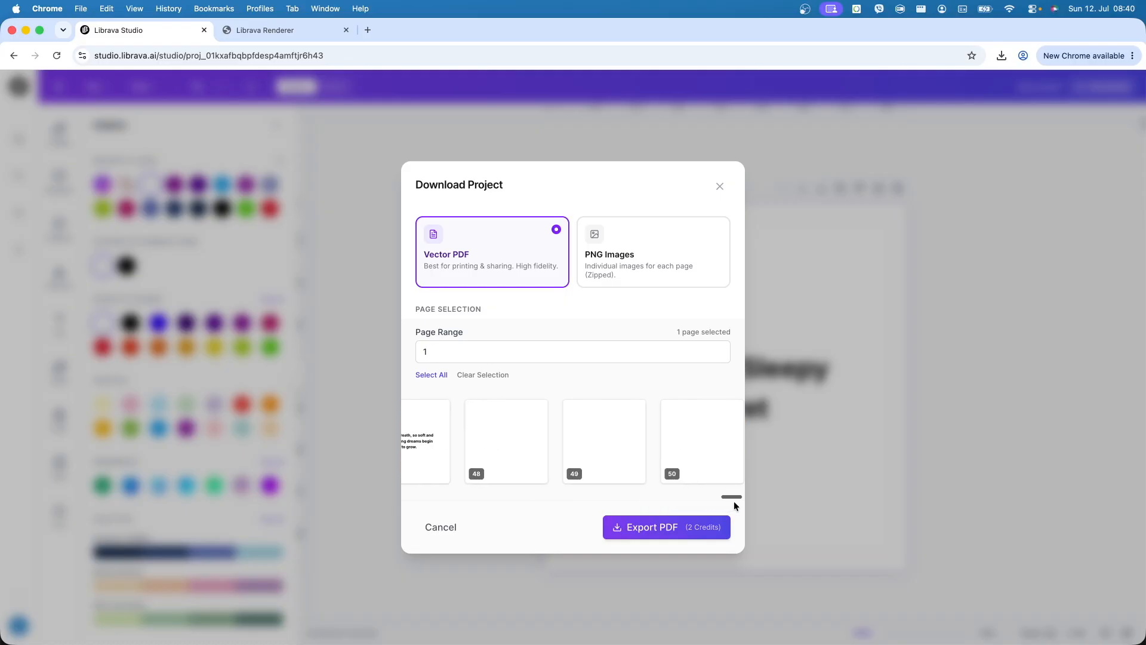
shift+click(518, 453)
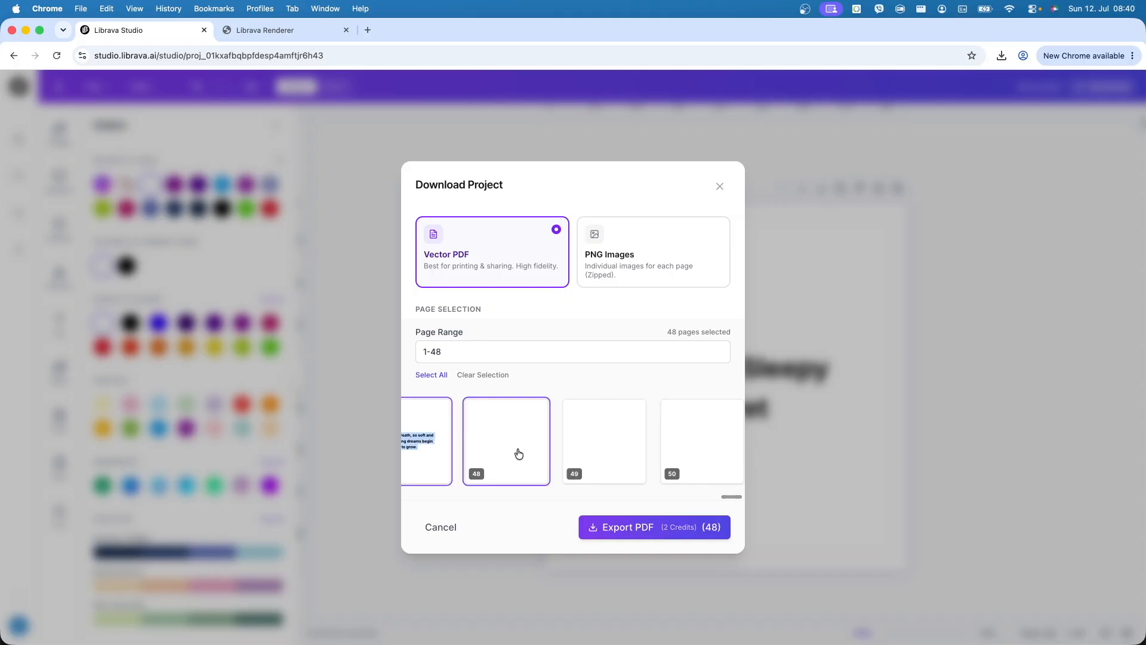
click(665, 532)
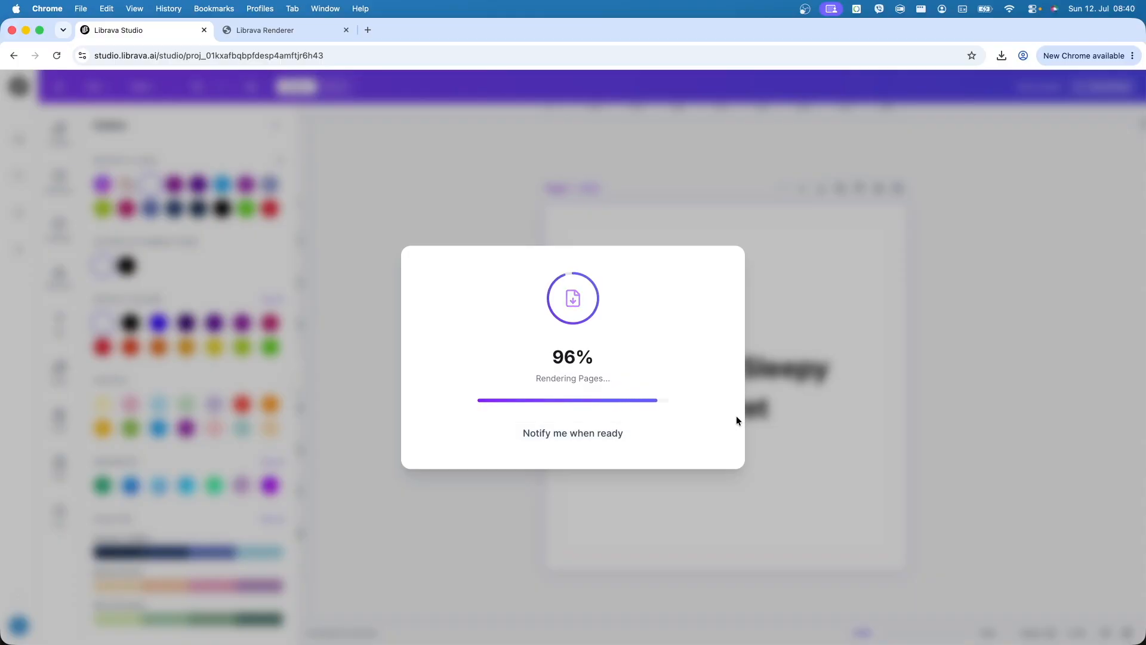
- Open the finished interior PDF and review pages 1–5: title, fox illustrations and verses
click(622, 412)
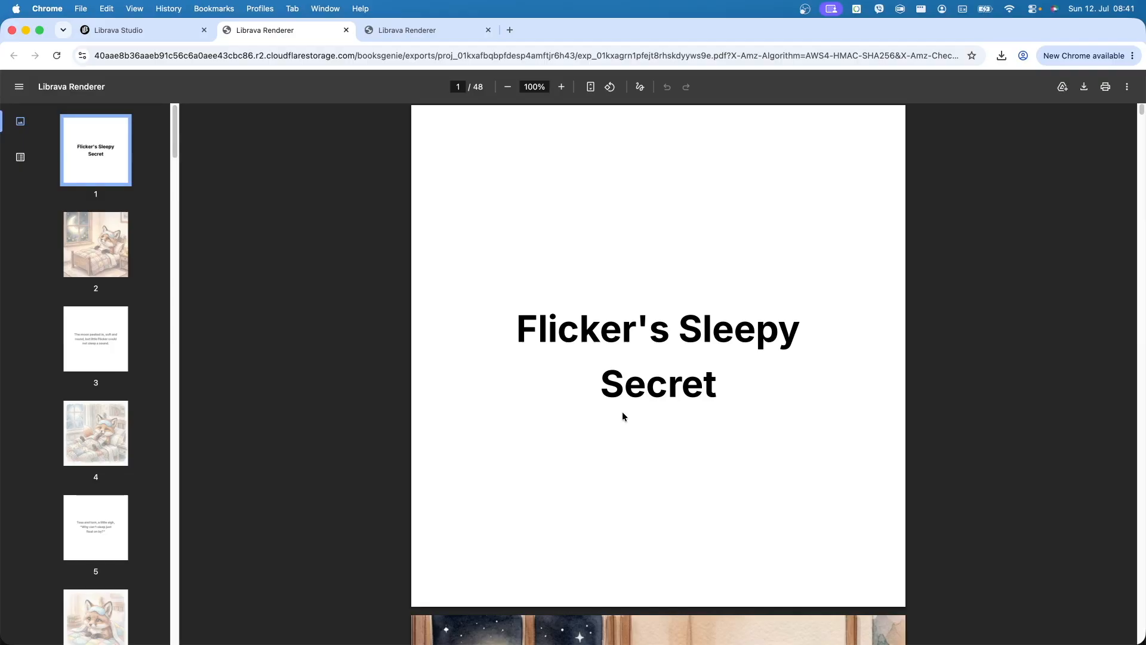
scroll(622, 411, down, 5)
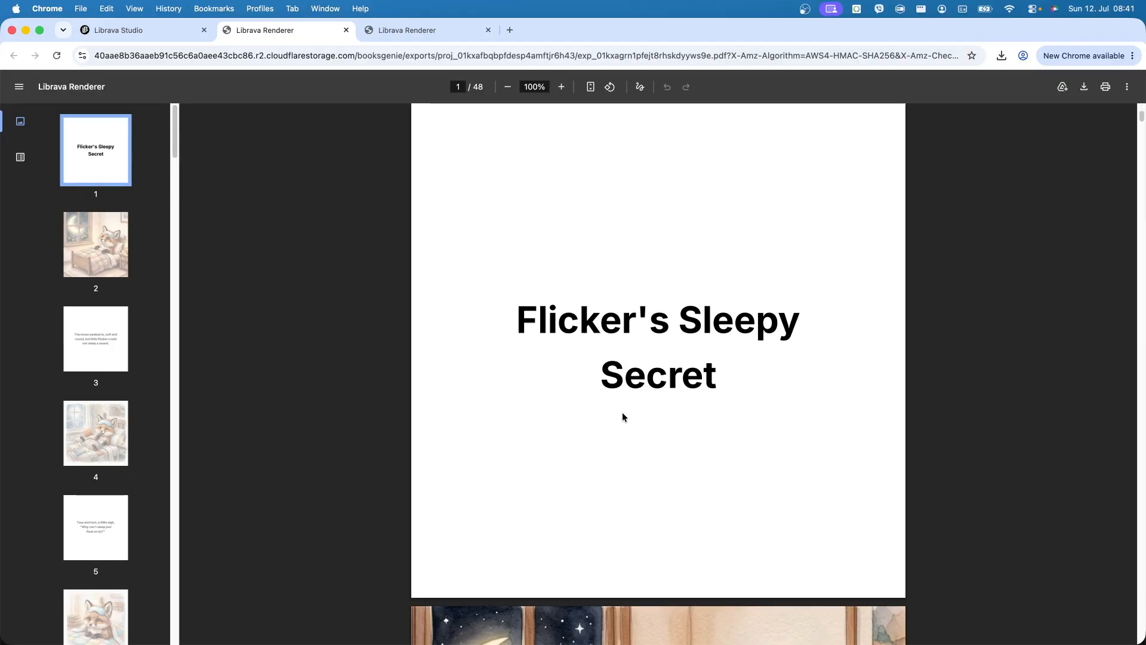
scroll(623, 417, down, 9)
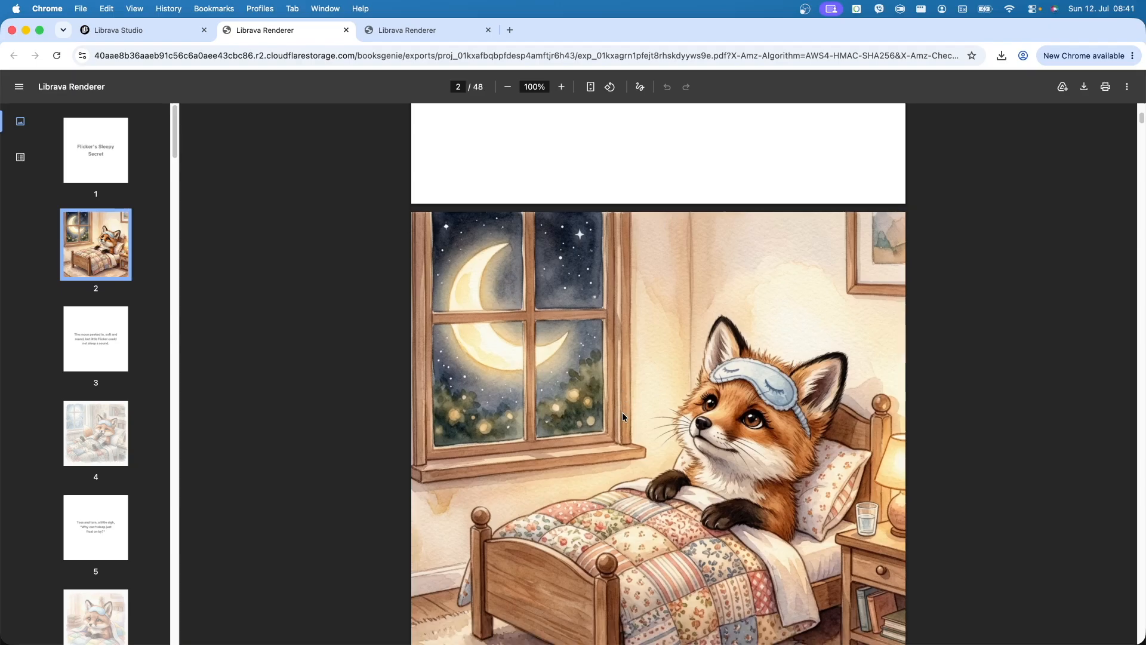
scroll(623, 417, down, 12)
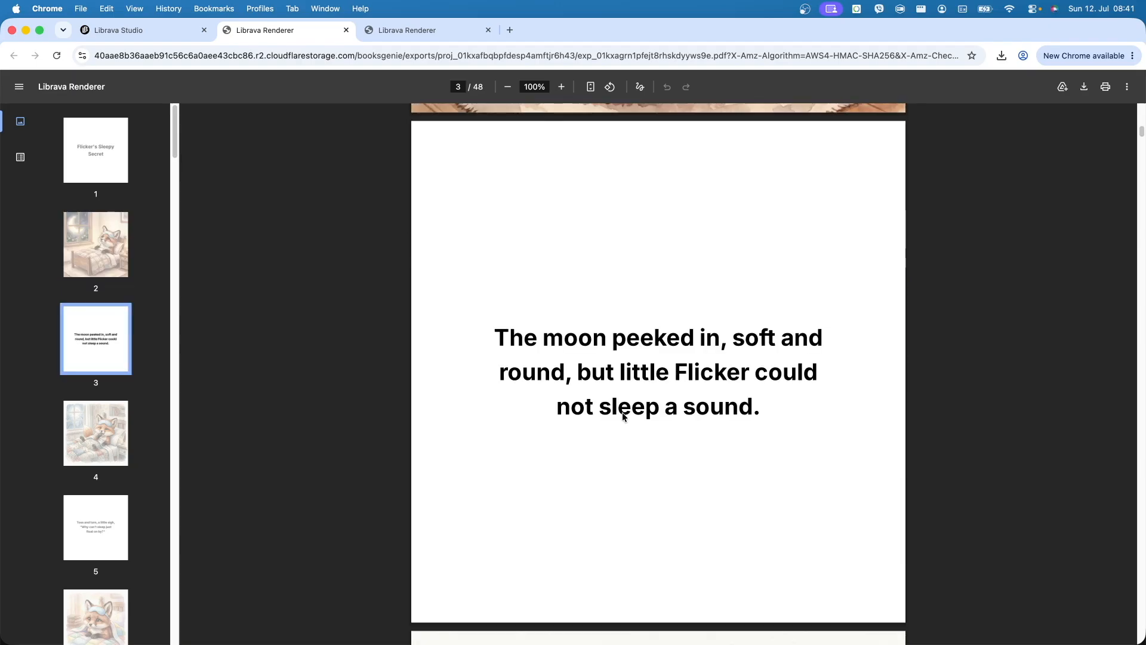
scroll(622, 416, down, 7)
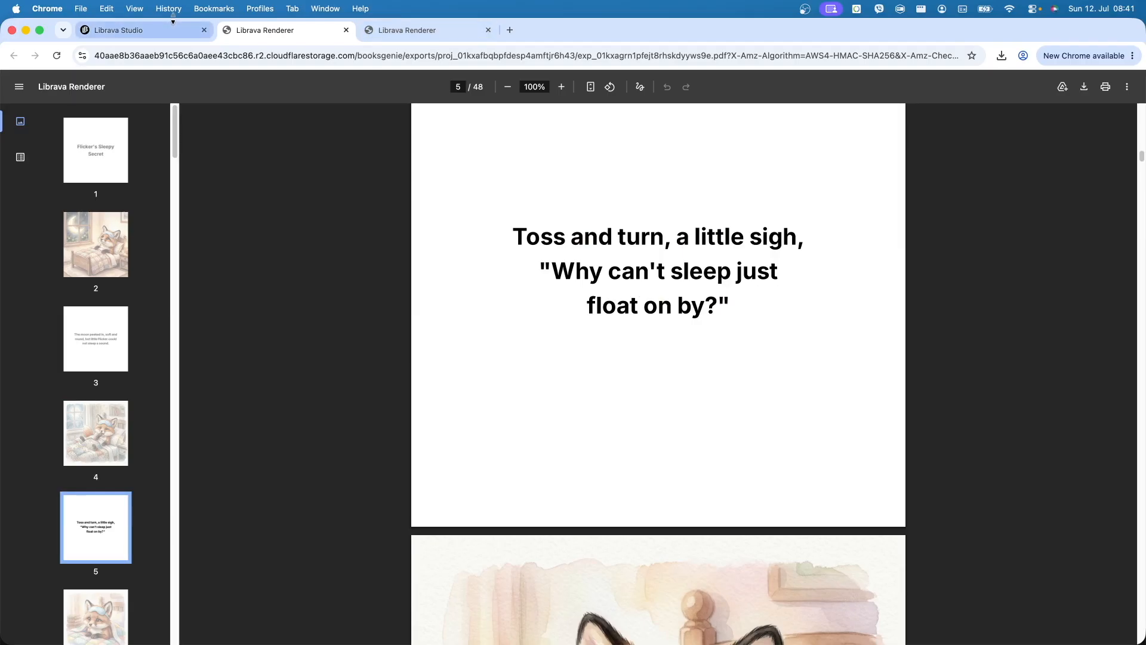
- Dismiss the export history in the studio and select Page 1's 'Flicker's Sleepy Secret' title
click(169, 31)
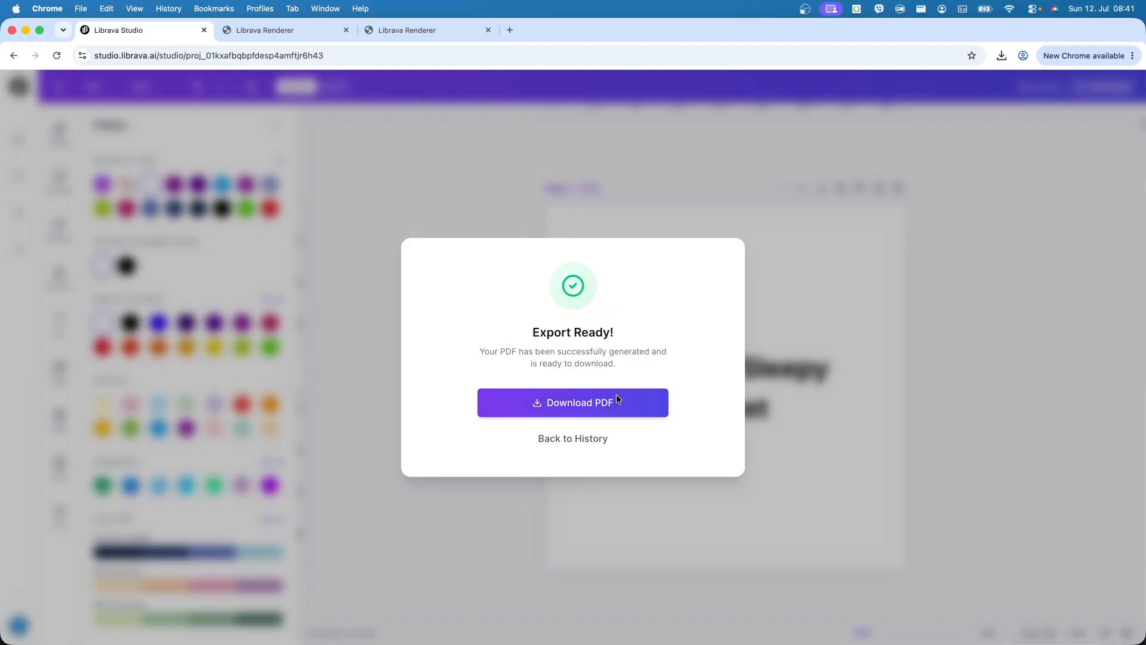
click(603, 433)
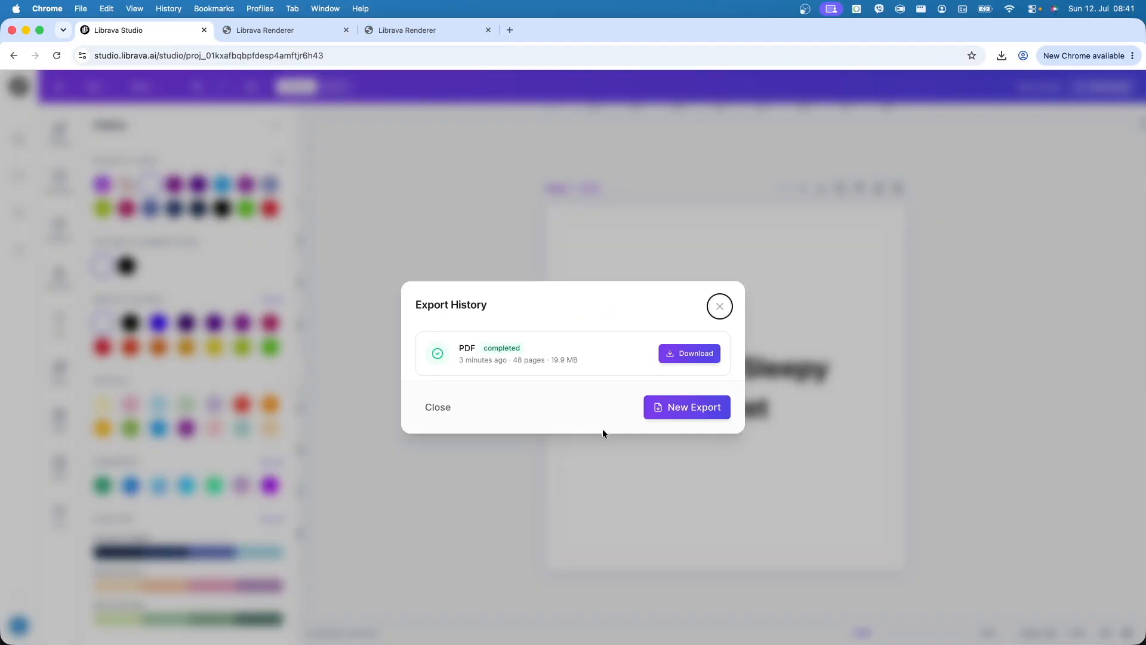
click(716, 310)
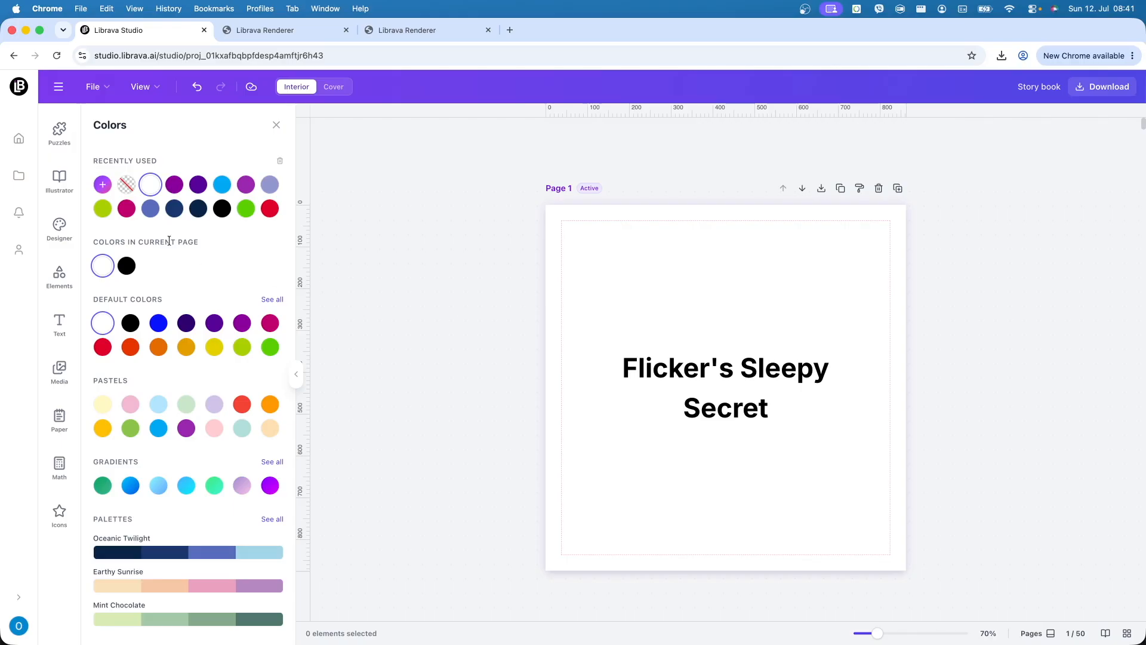
click(726, 366)
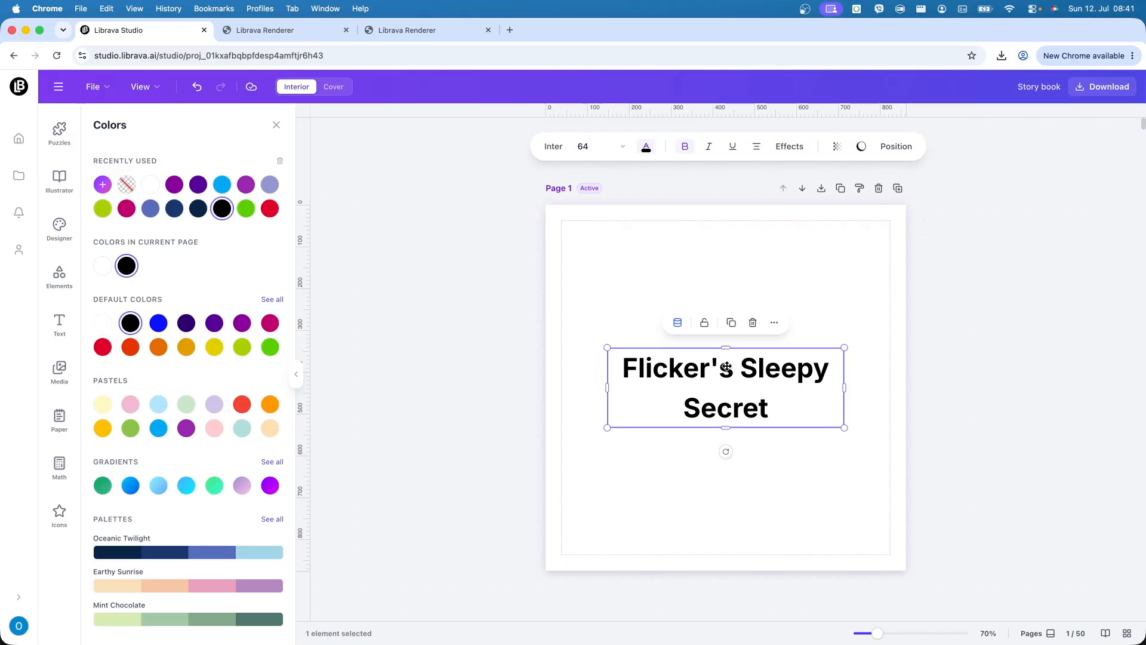